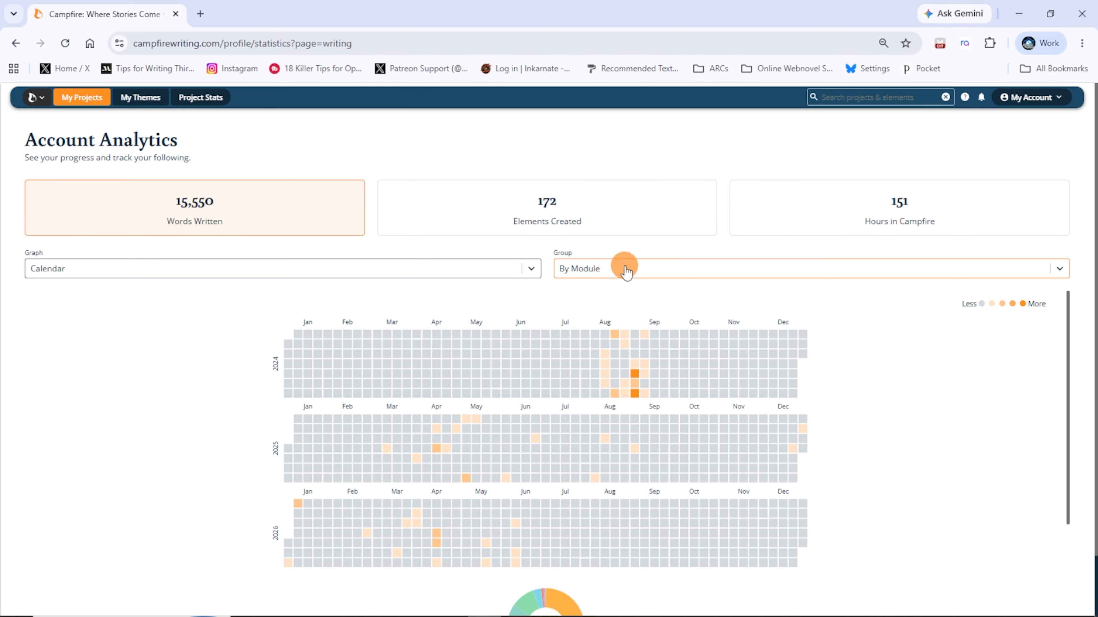
Step: Group the words-written statistics by project and display them as a line graph
click(614, 314)
click(497, 273)
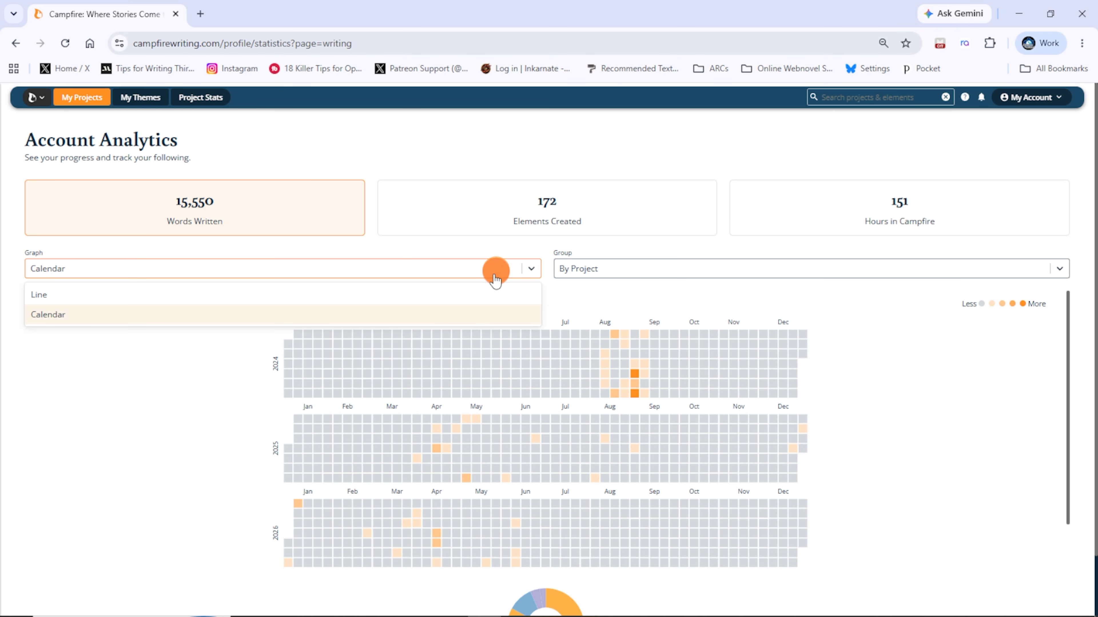
click(483, 287)
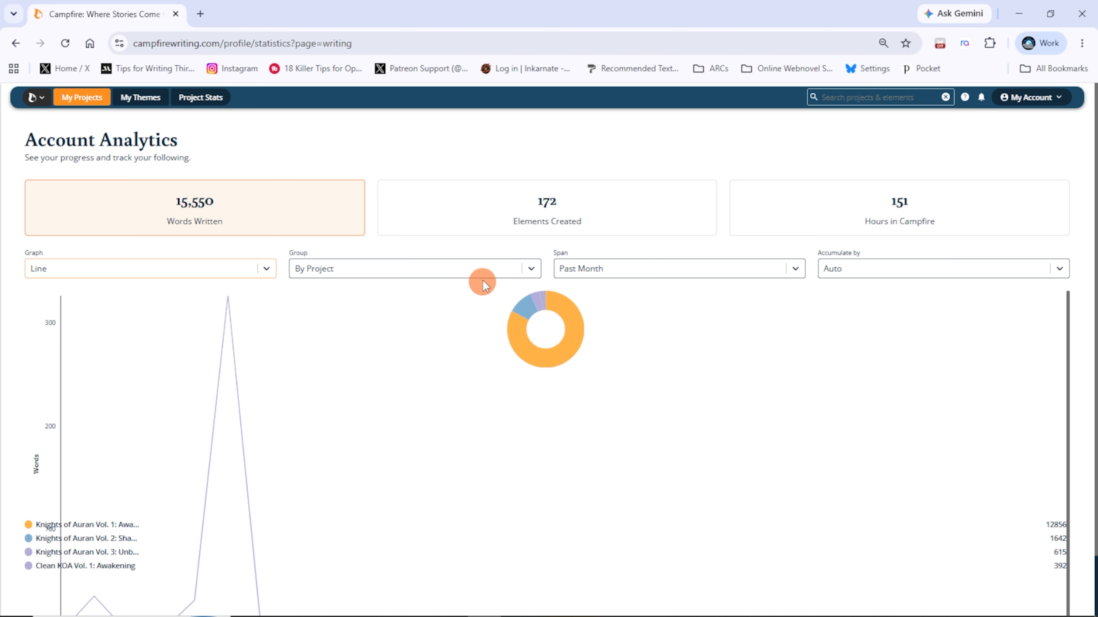
click(483, 271)
click(448, 318)
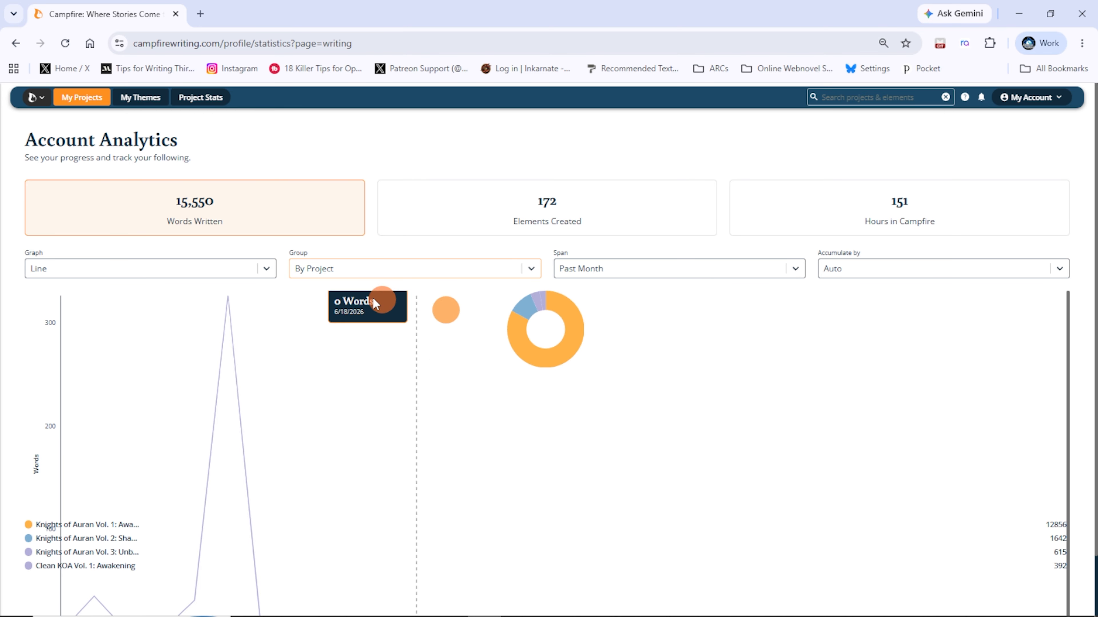
Step: Switch the words-written graph to the Calendar view
click(197, 264)
click(198, 279)
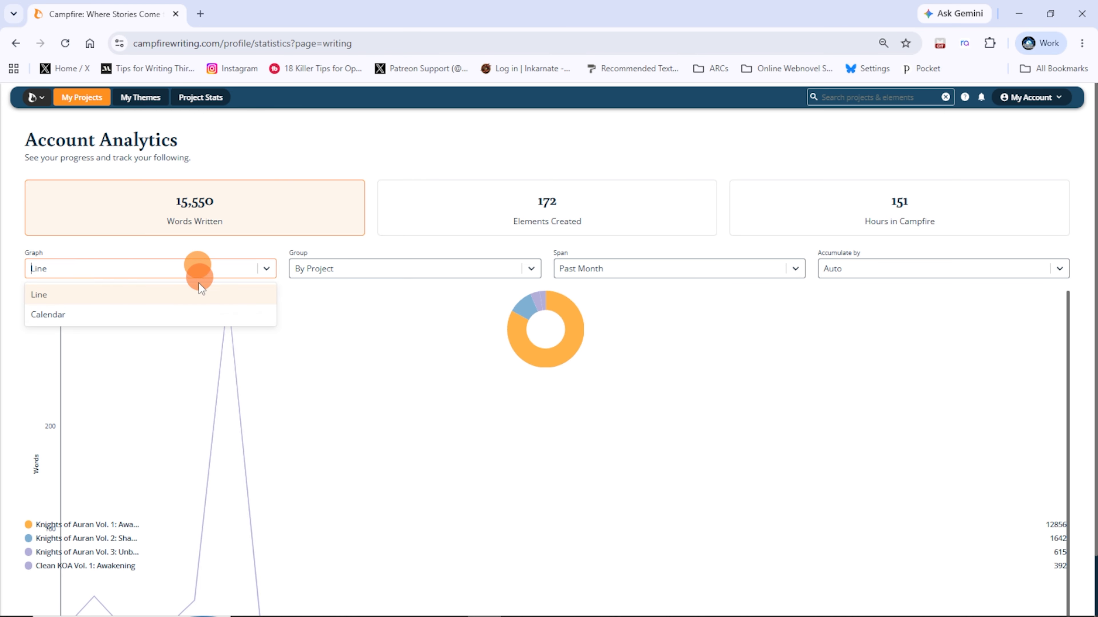
click(186, 314)
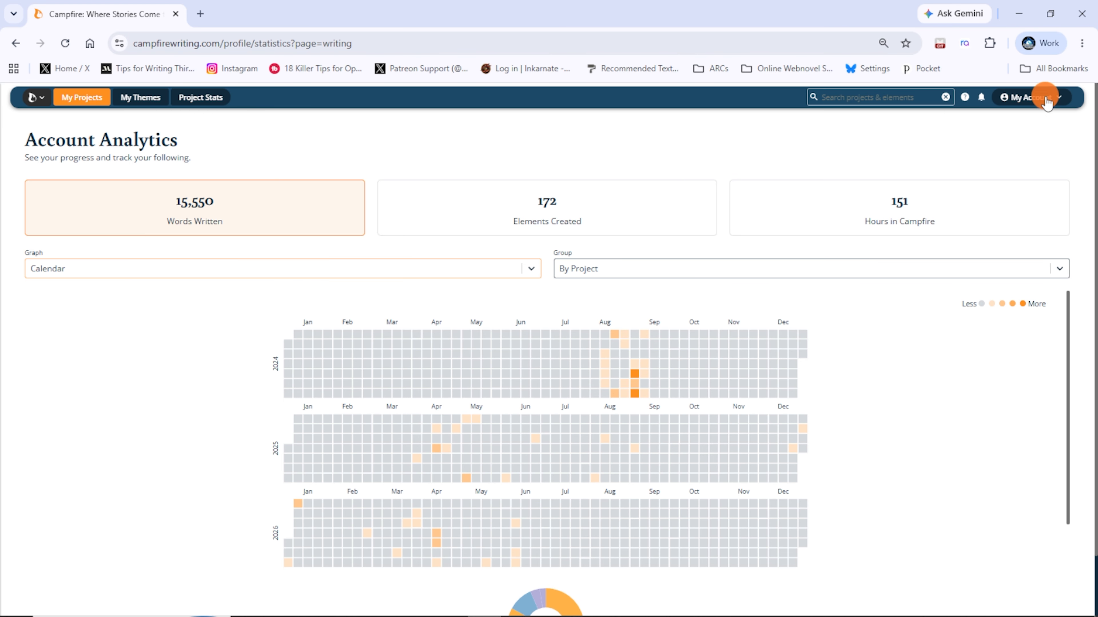
Step: View the account's public profile and open it for editing
click(1035, 97)
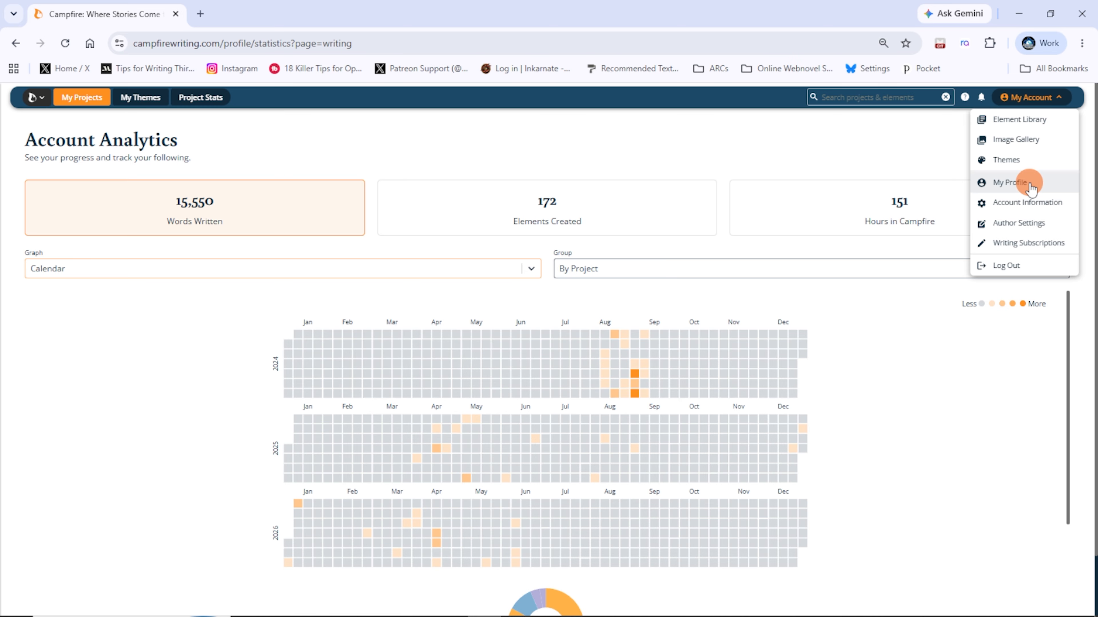
click(1032, 182)
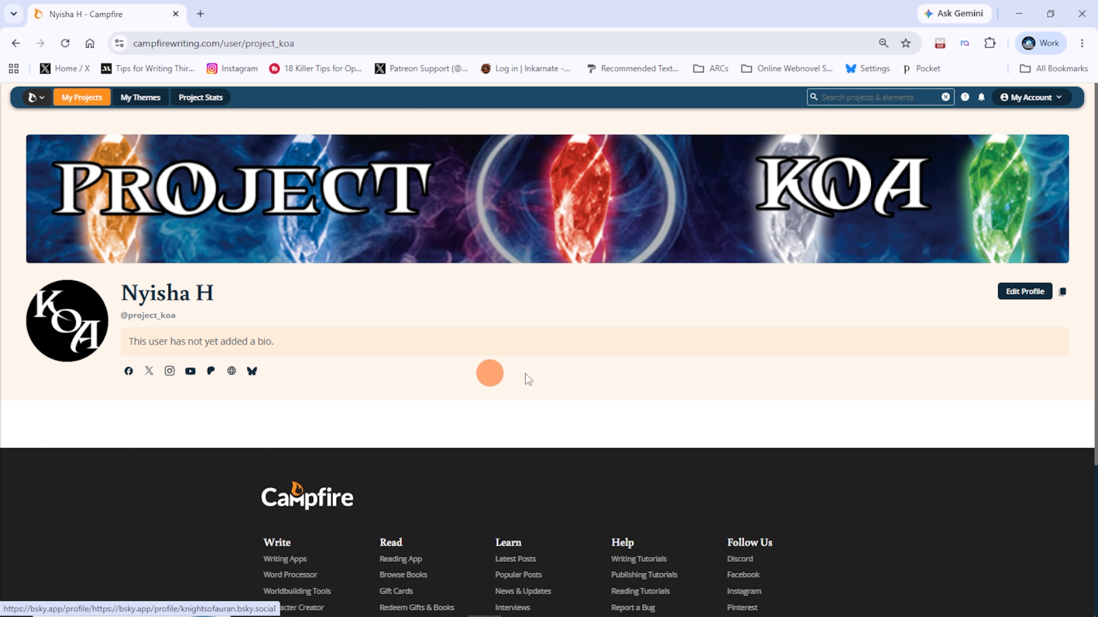
click(1024, 291)
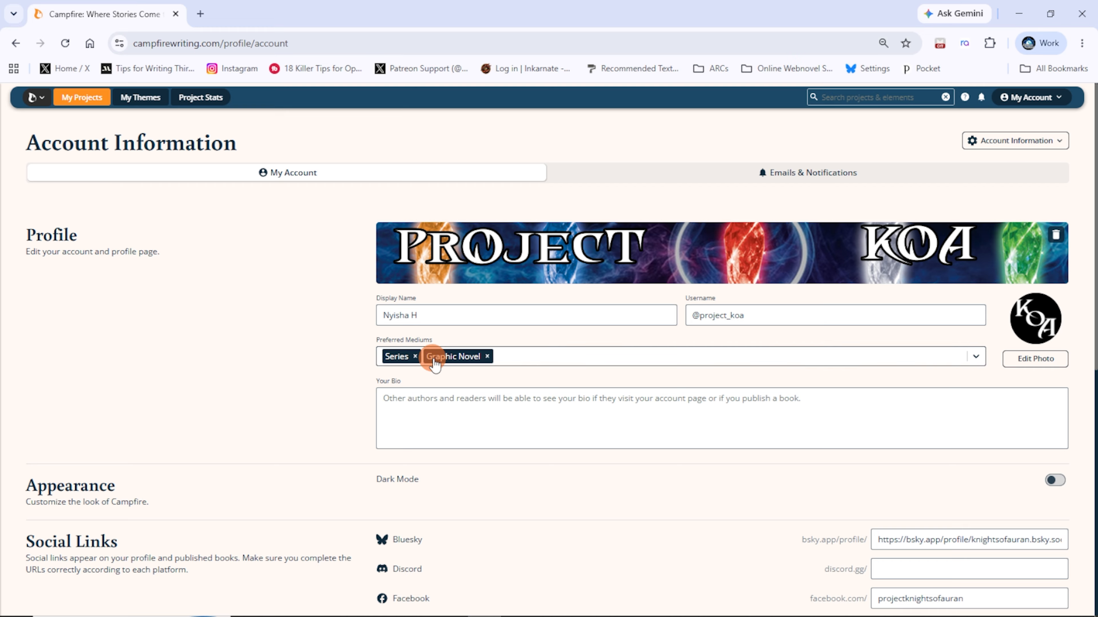
Step: Try adding Novel to the profile's preferred mediums and remove it again
click(974, 357)
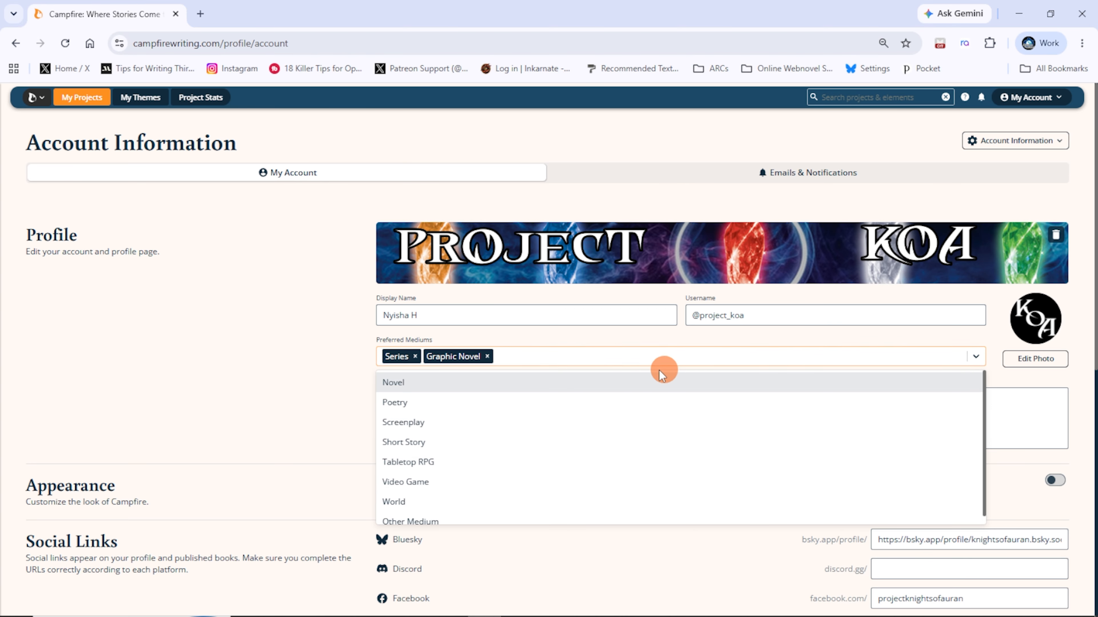
click(594, 359)
click(595, 359)
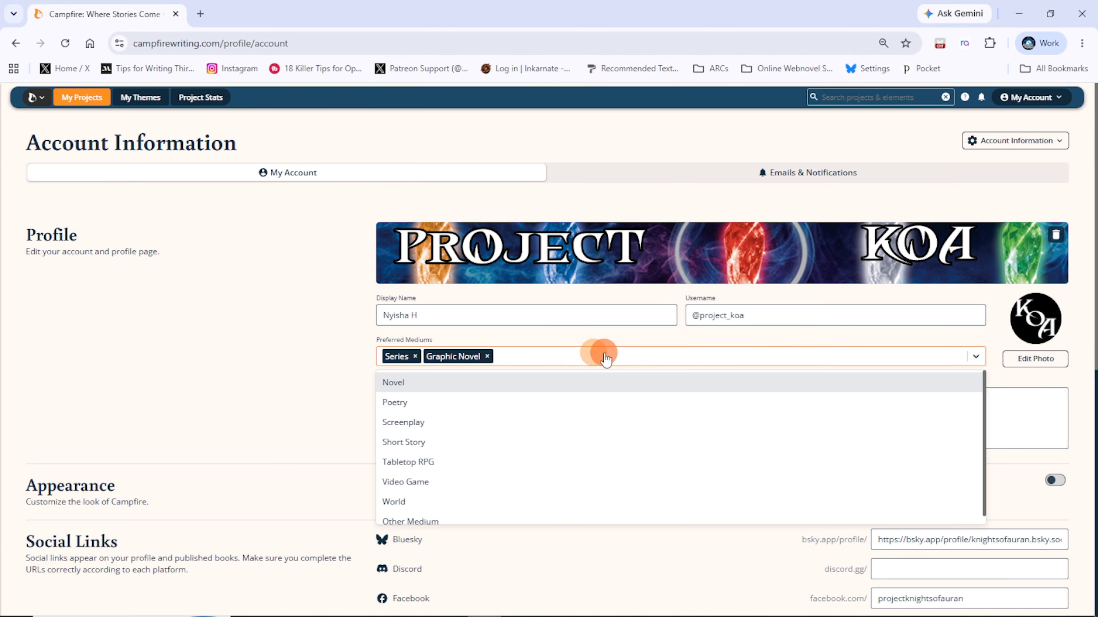
key(Return)
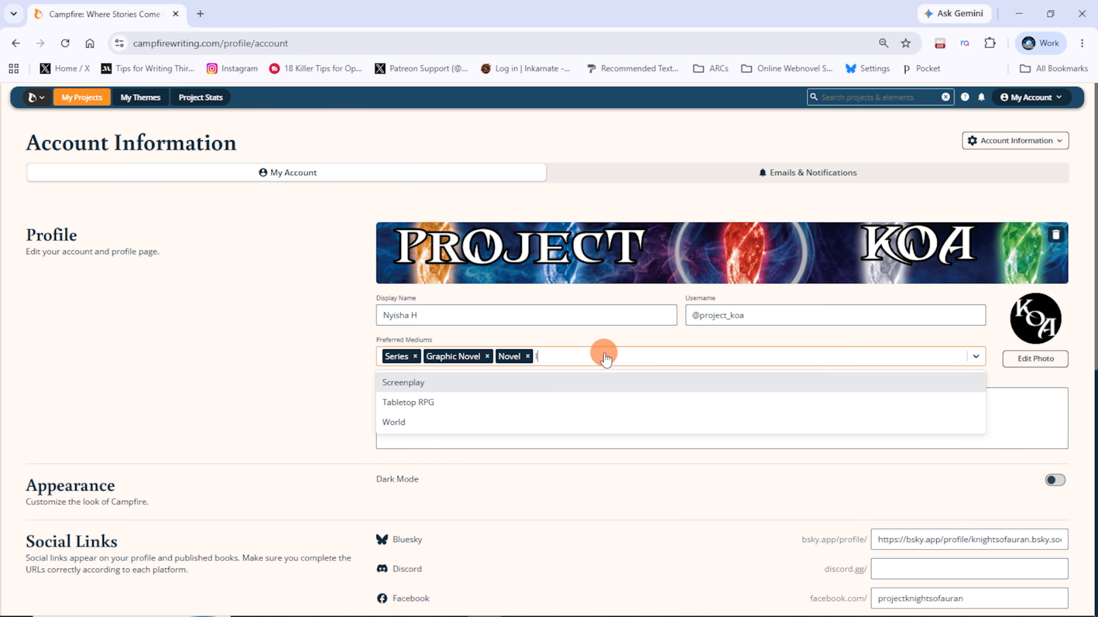
key(BackSpace)
key(BackSpace)
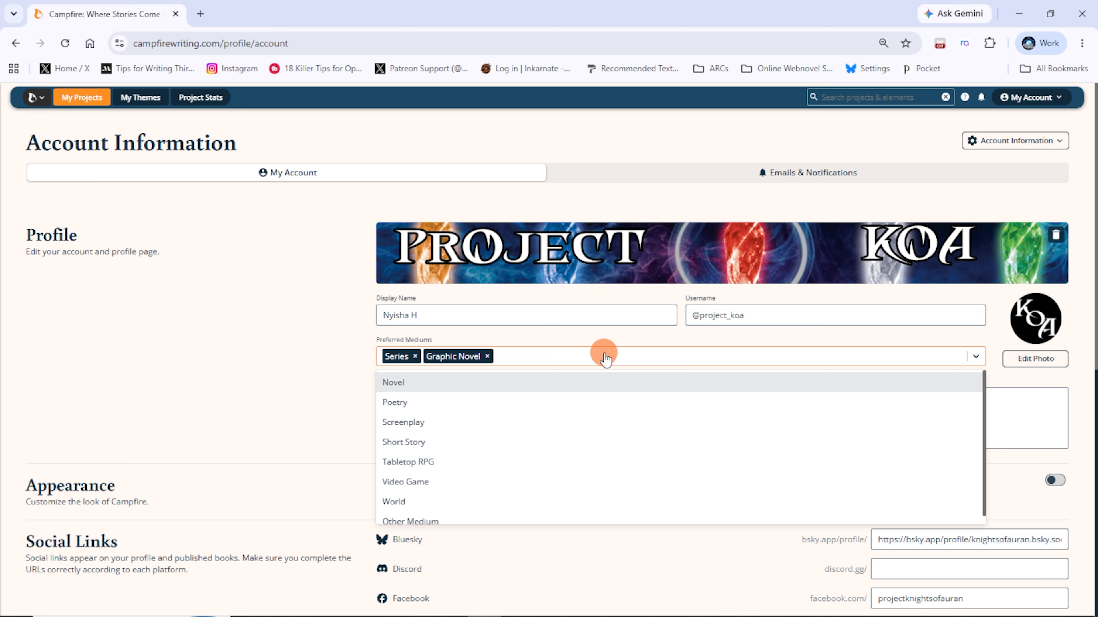
Step: Search the preferred mediums for "light Novel", then clear the search and close the list
text(light)
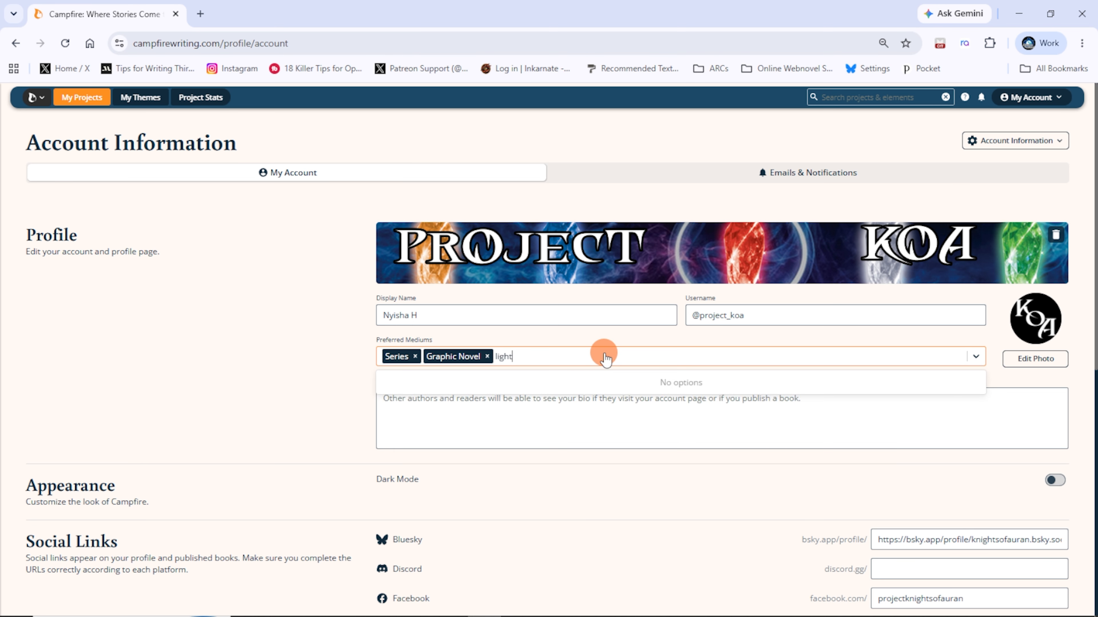
text( Novel)
key(BackSpace)
key(BackSpace)
key(BackSpace)
key(BackSpace)
key(BackSpace)
key(BackSpace)
key(BackSpace)
key(BackSpace)
key(BackSpace)
key(BackSpace)
key(BackSpace)
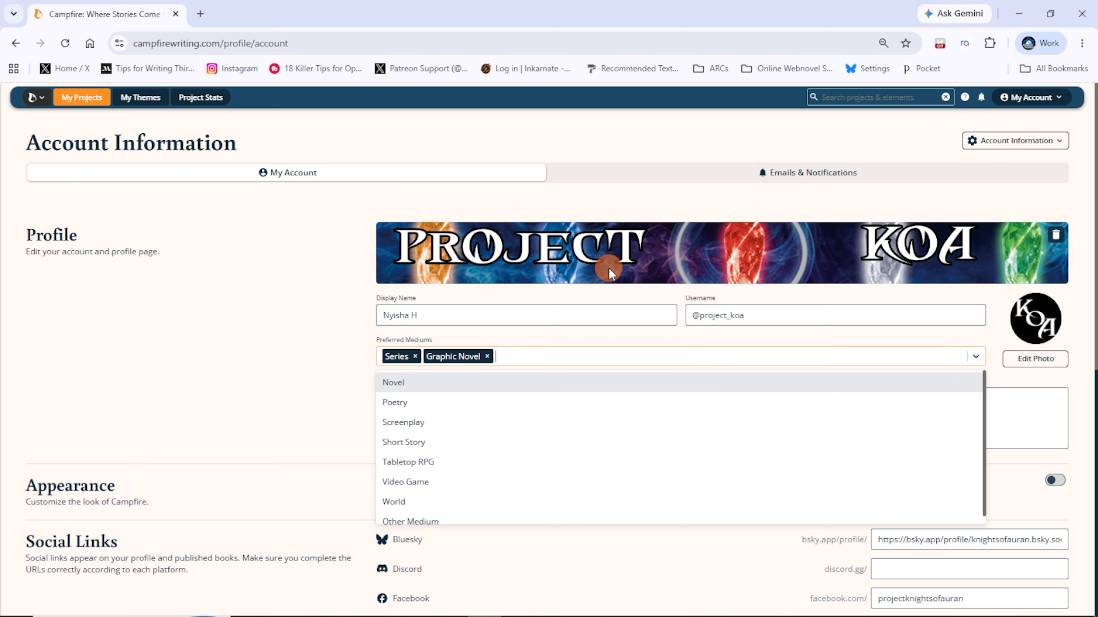
click(327, 362)
Step: Review the account's social links and data settings
scroll(549, 388, down, 6)
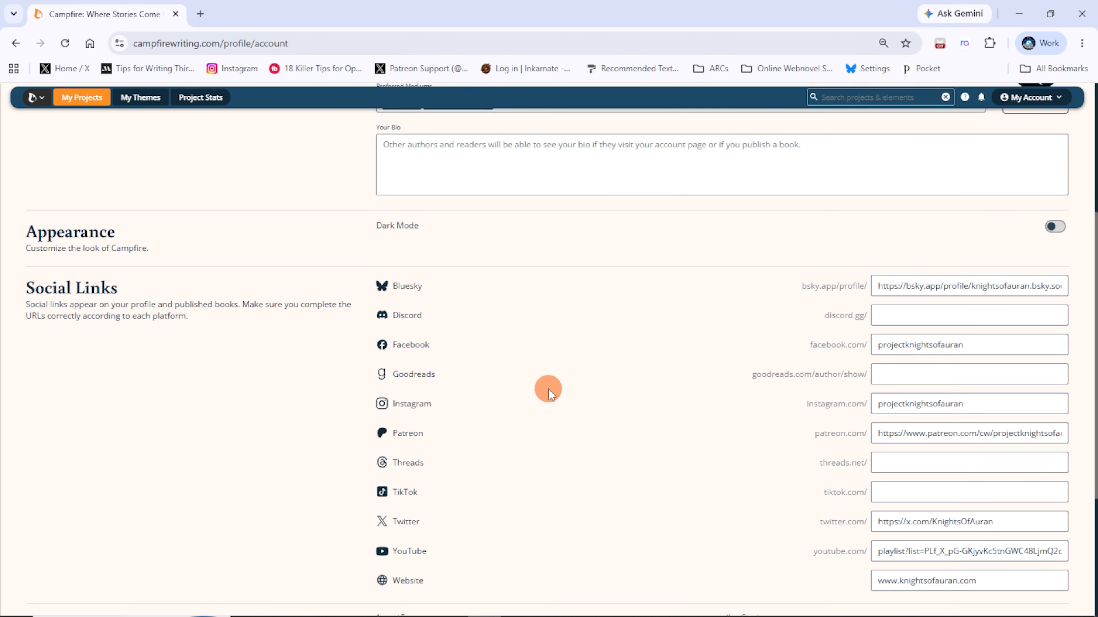
scroll(454, 318, down, 3)
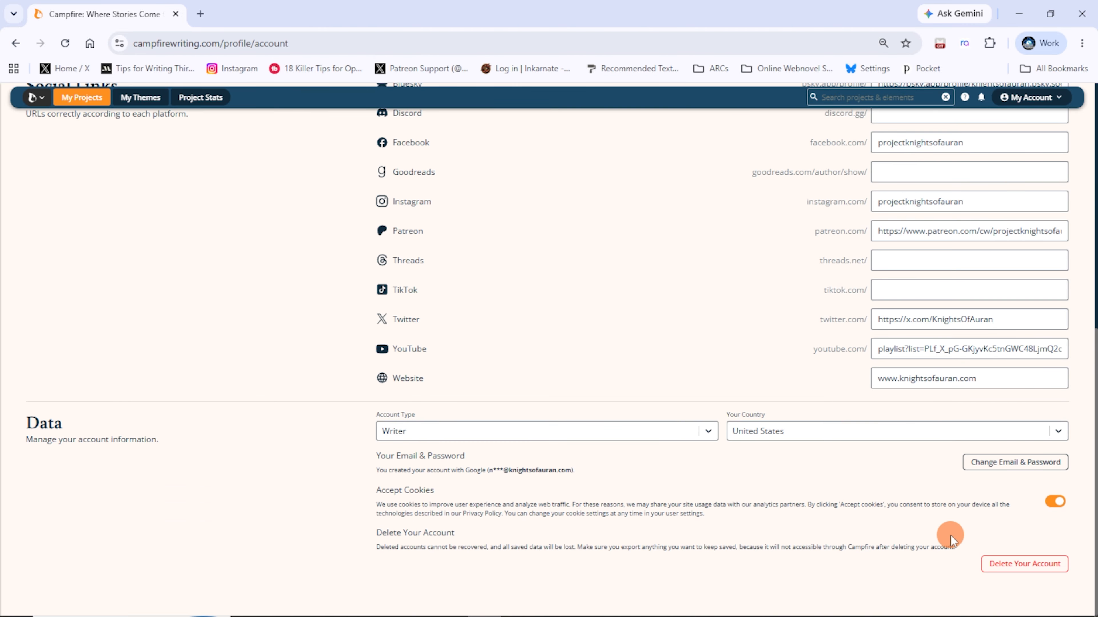
scroll(951, 502, up, 4)
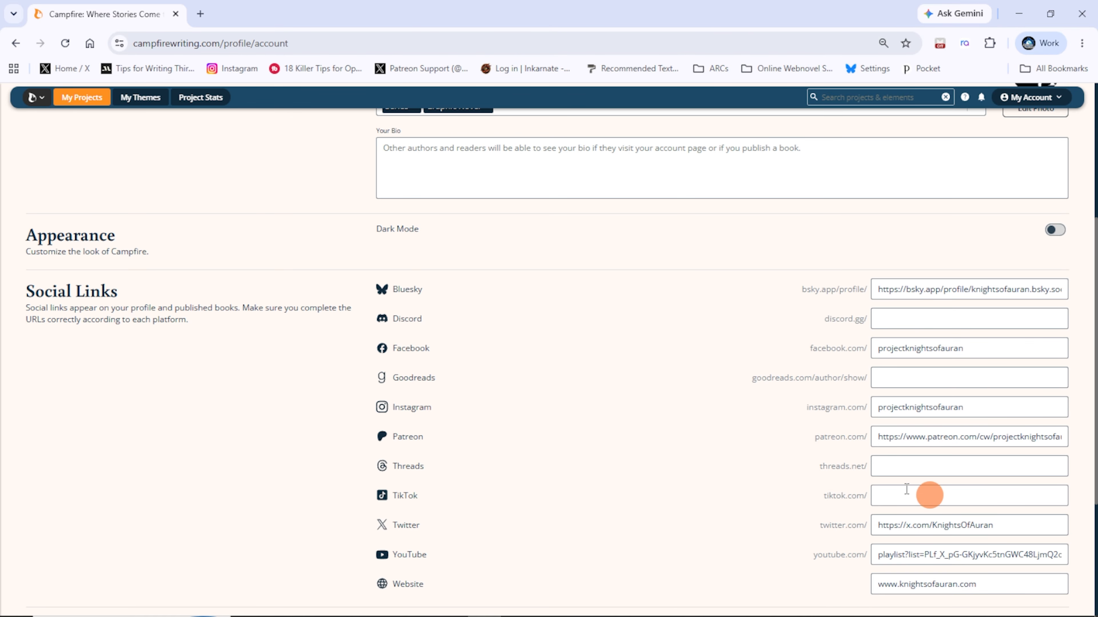
scroll(907, 493, up, 5)
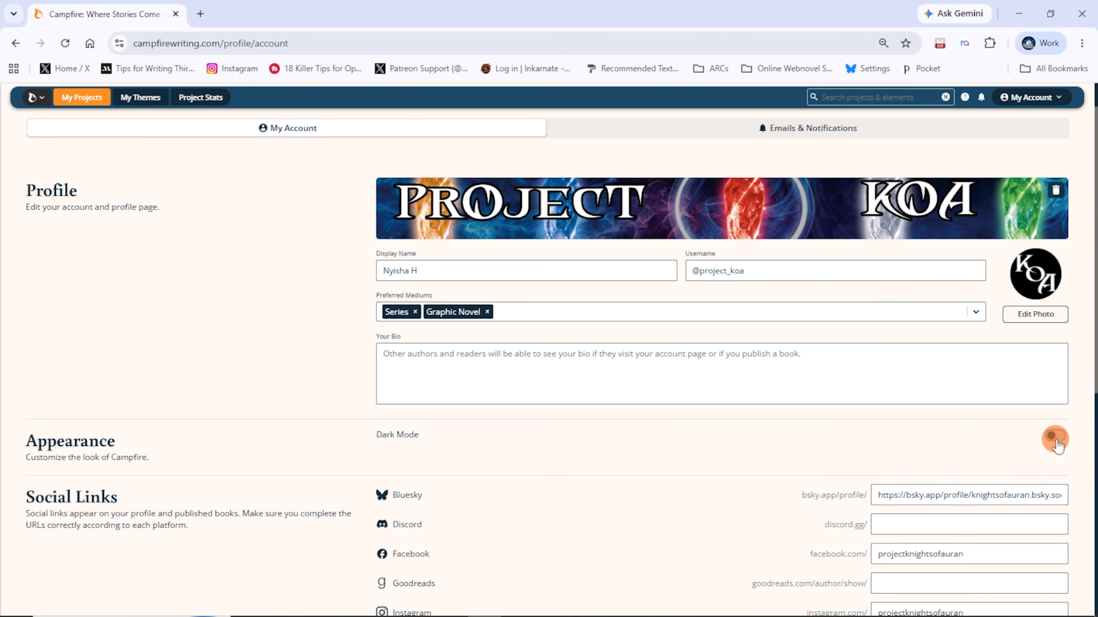
Step: Try out Dark Mode and turn it off again
click(1055, 436)
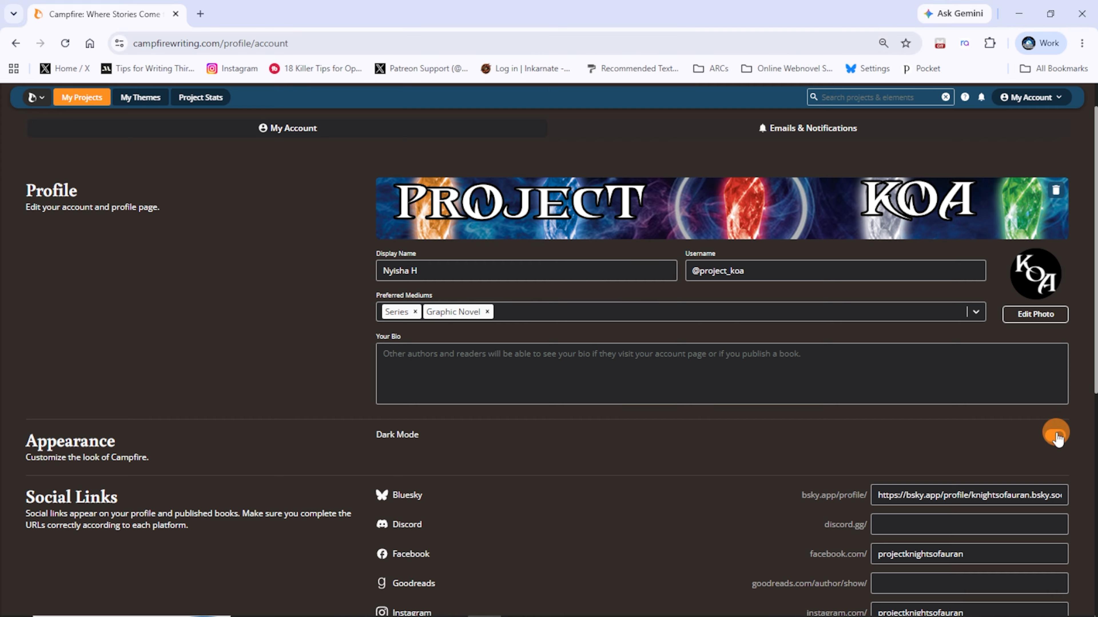
click(1055, 435)
scroll(914, 438, up, 1)
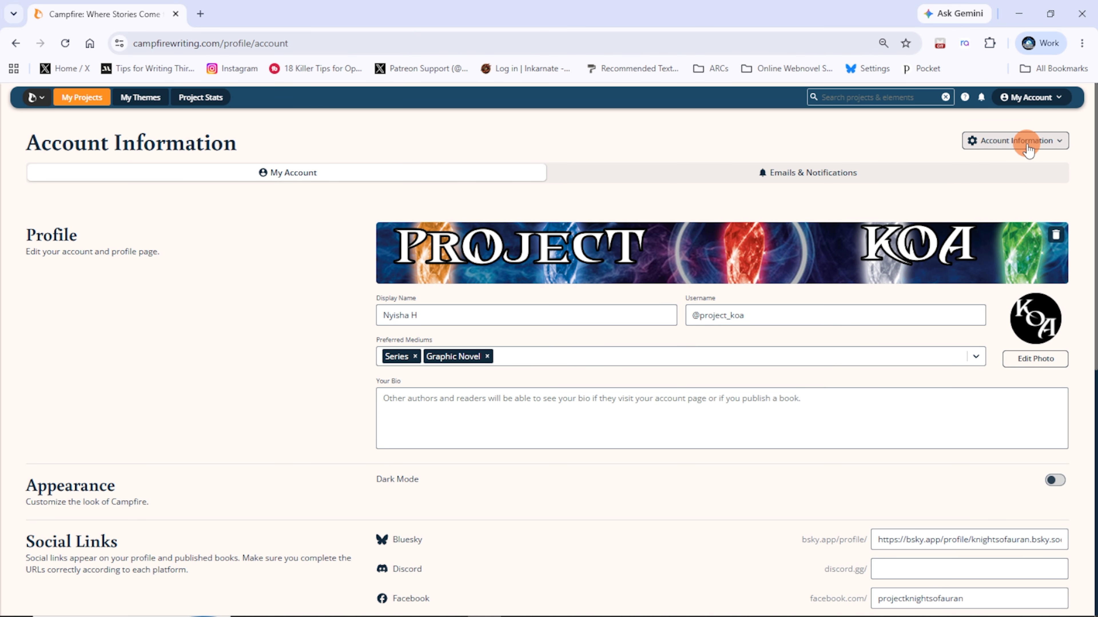
Step: Open the Author Settings and examine the general, panel and module options, including the calendar, flowchart and manuscript defaults
click(1028, 144)
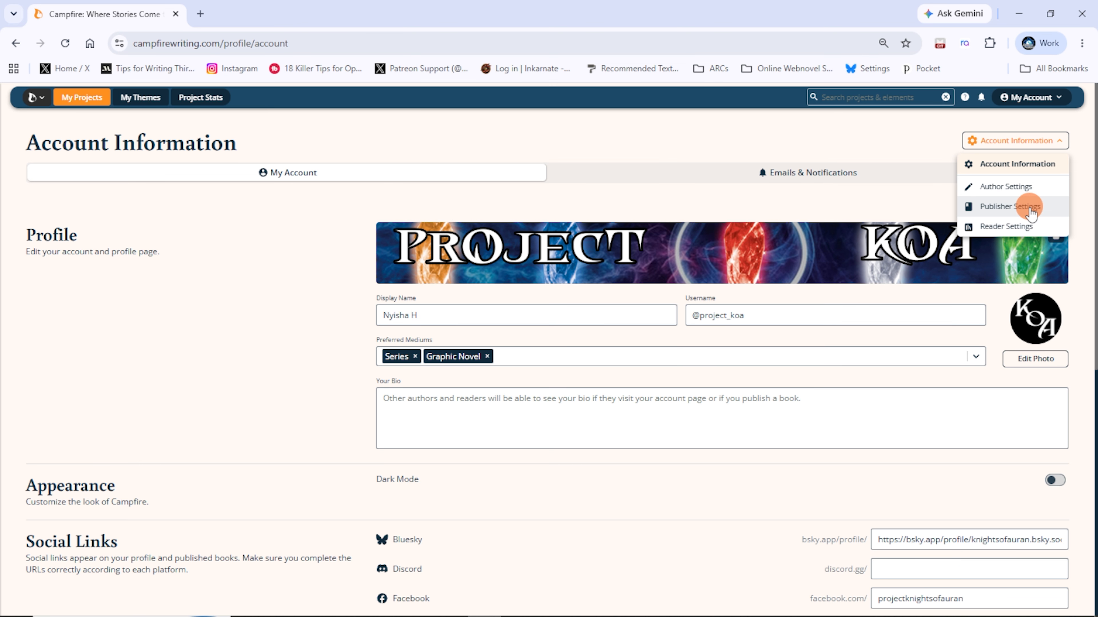
click(1026, 187)
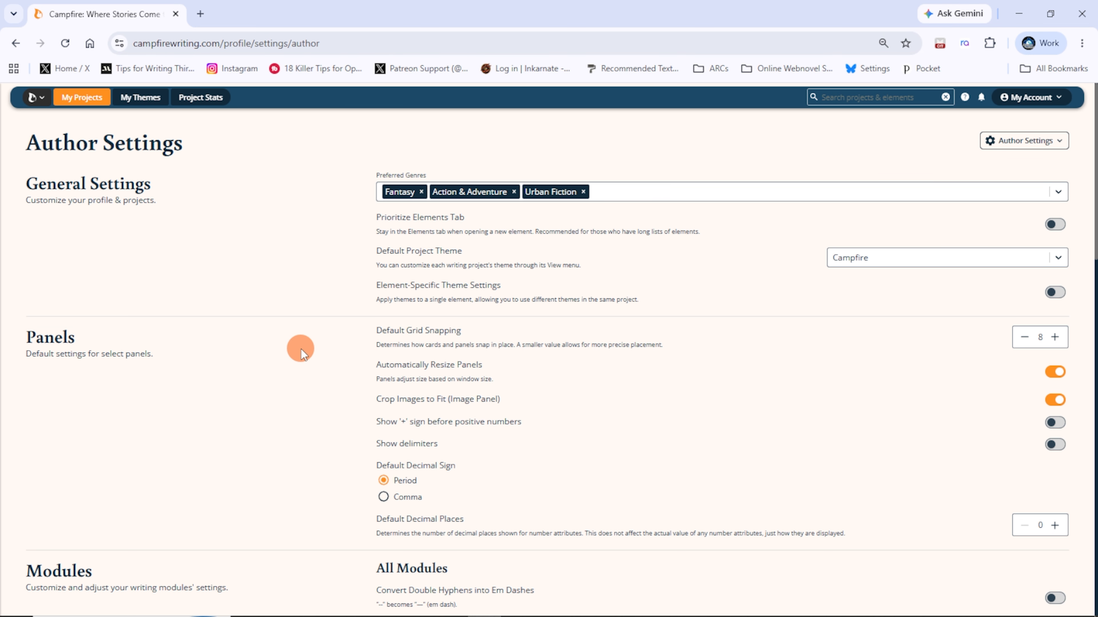
scroll(301, 350, down, 5)
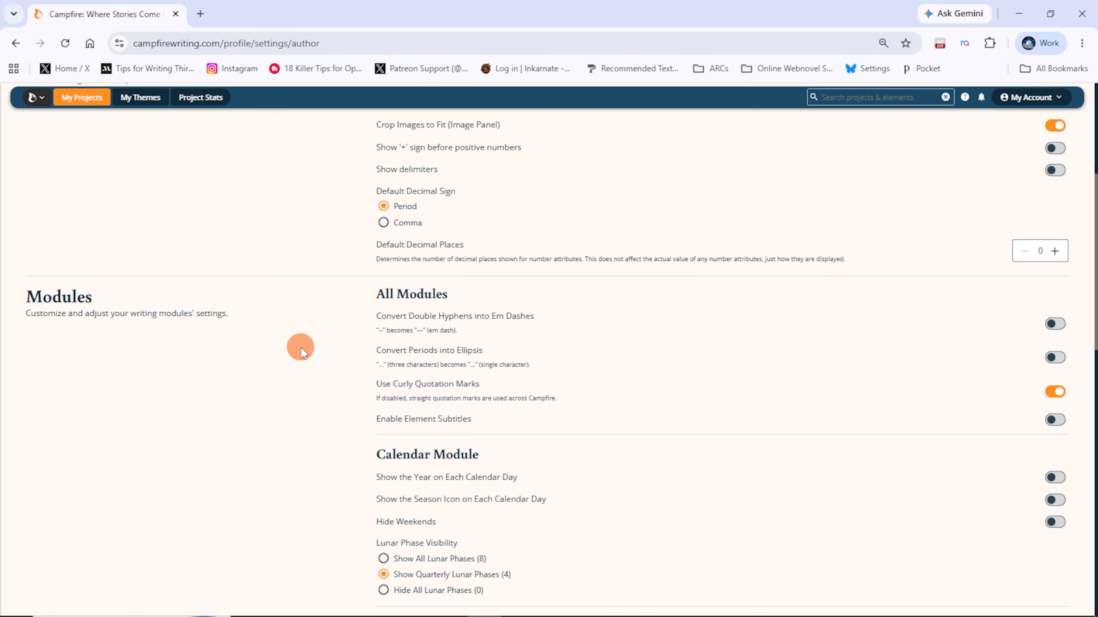
scroll(301, 348, down, 6)
scroll(608, 318, down, 8)
scroll(612, 319, up, 6)
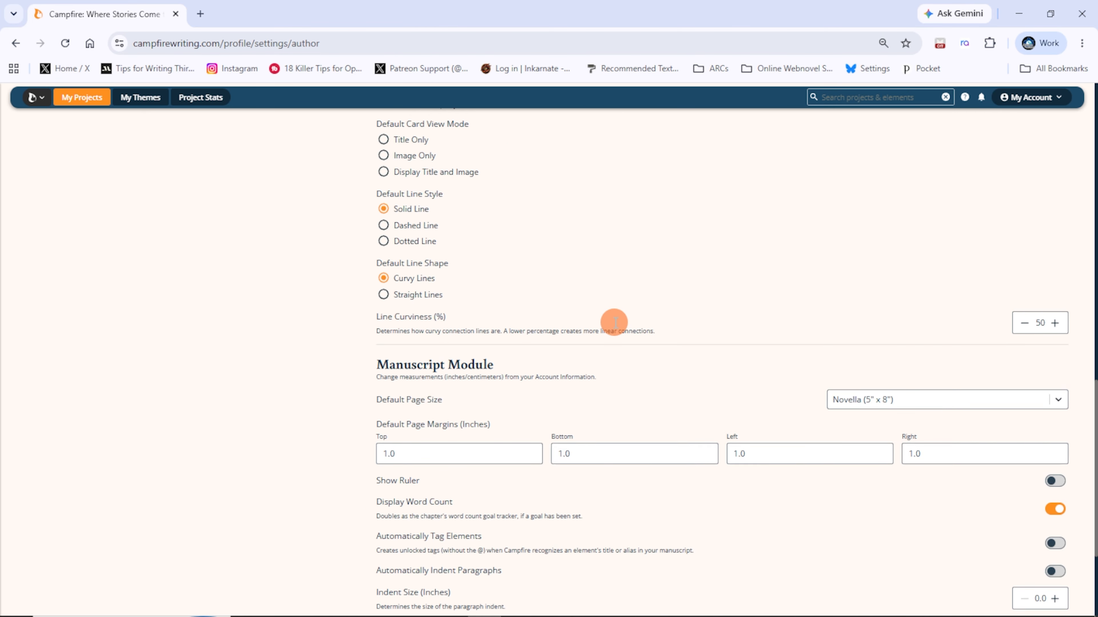
scroll(614, 328, up, 4)
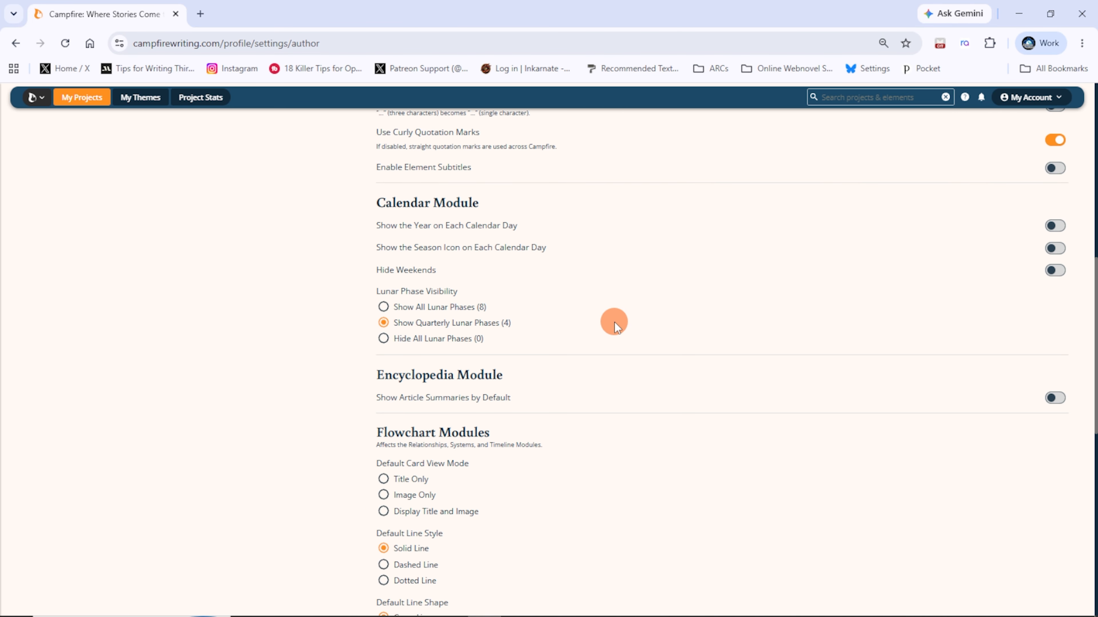
scroll(614, 323, up, 4)
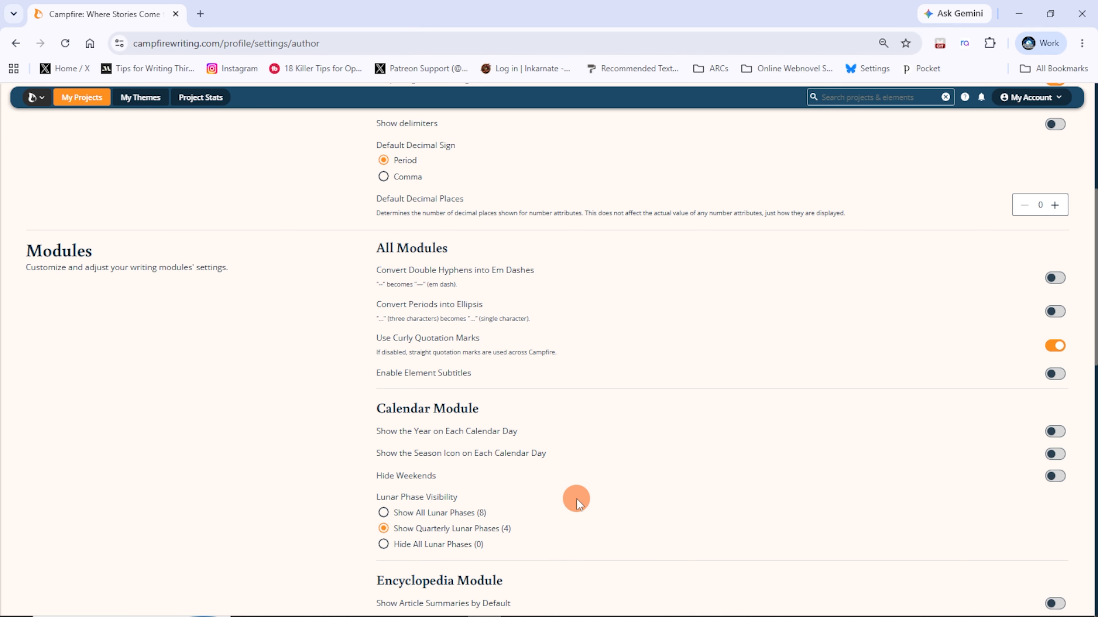
scroll(577, 500, up, 3)
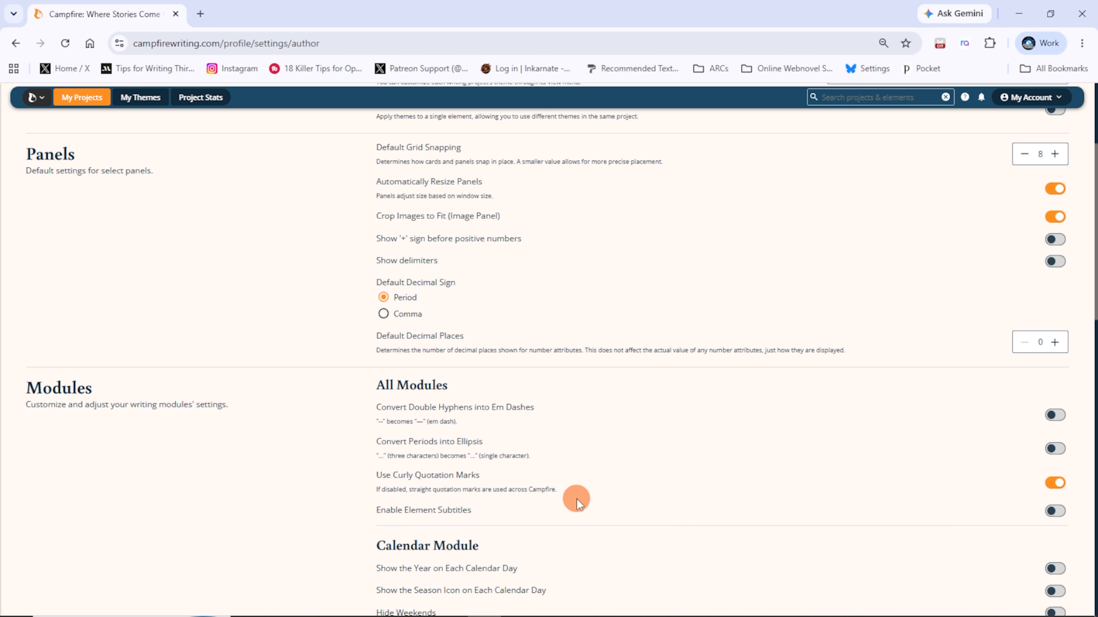
scroll(577, 499, up, 4)
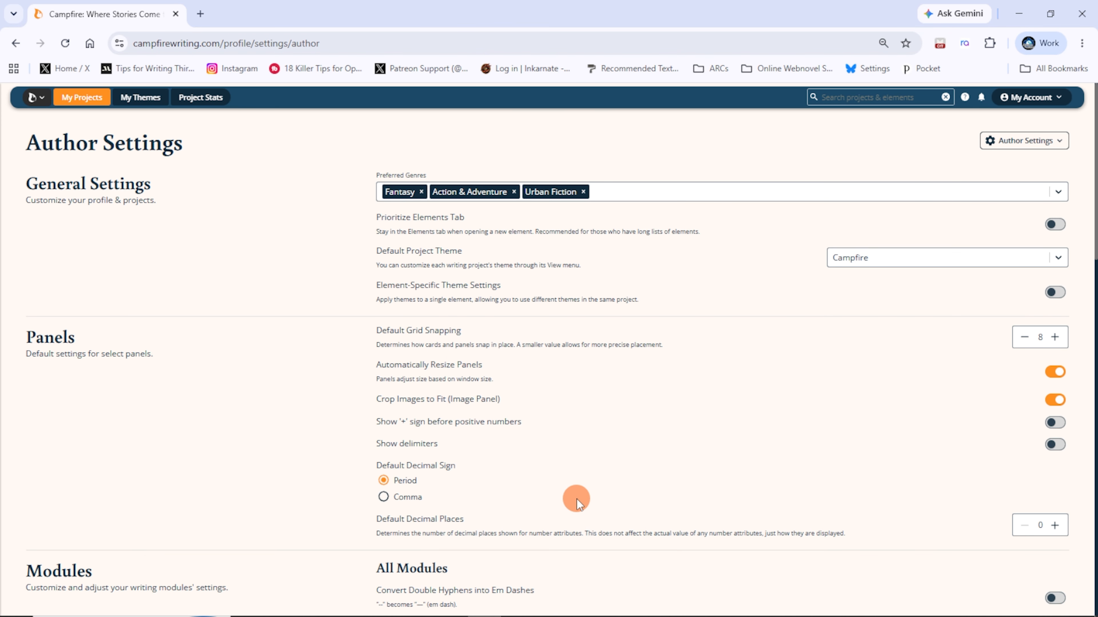
Step: Check the other available settings pages and open the account's Writing Subscriptions
click(1023, 141)
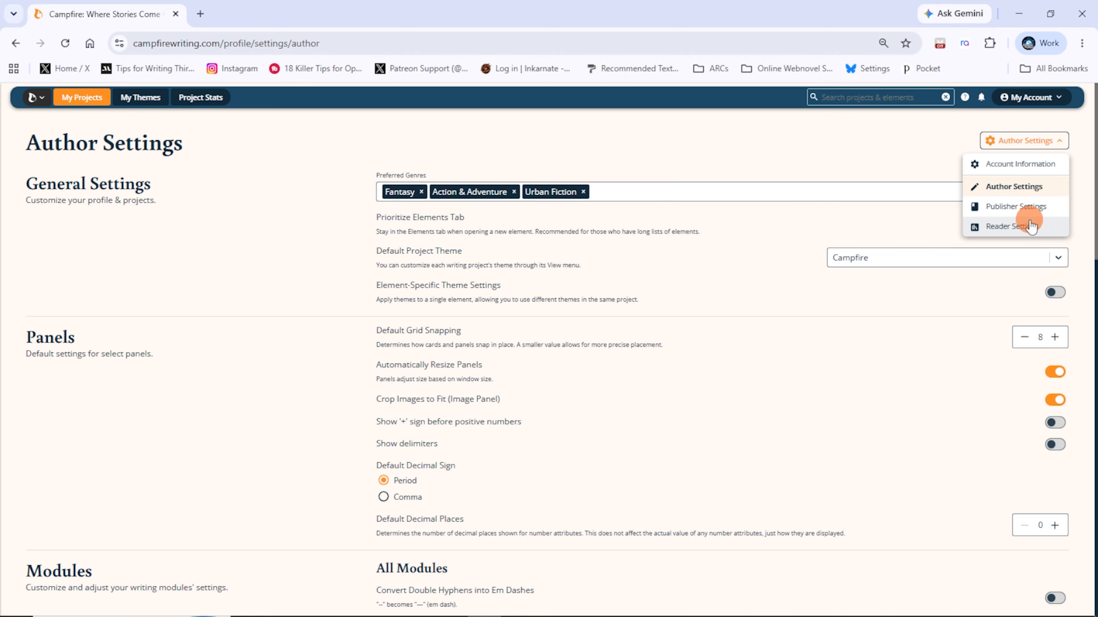
click(1058, 101)
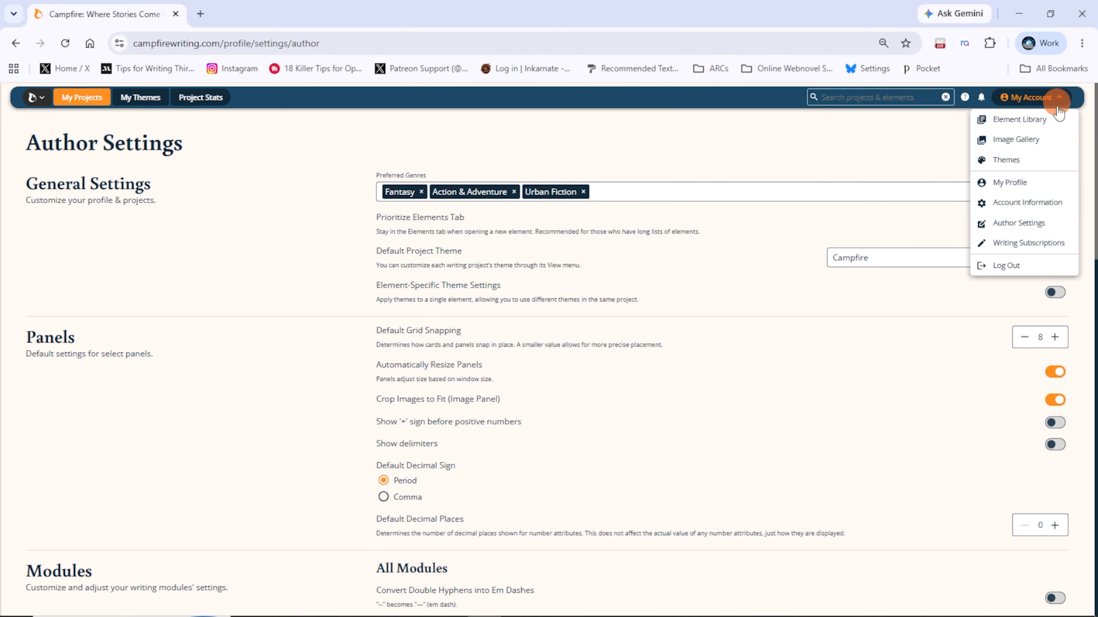
click(1046, 245)
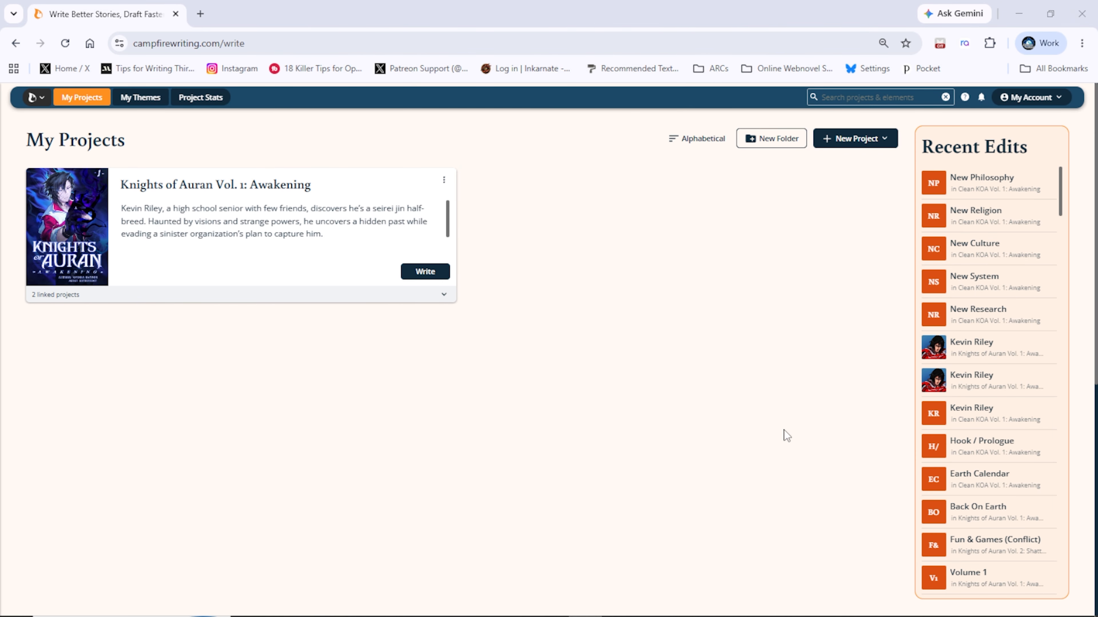
Step: Open the Writing Apps page from the My Projects footer and examine the browser and desktop app sections
scroll(616, 433, down, 5)
scroll(614, 429, down, 3)
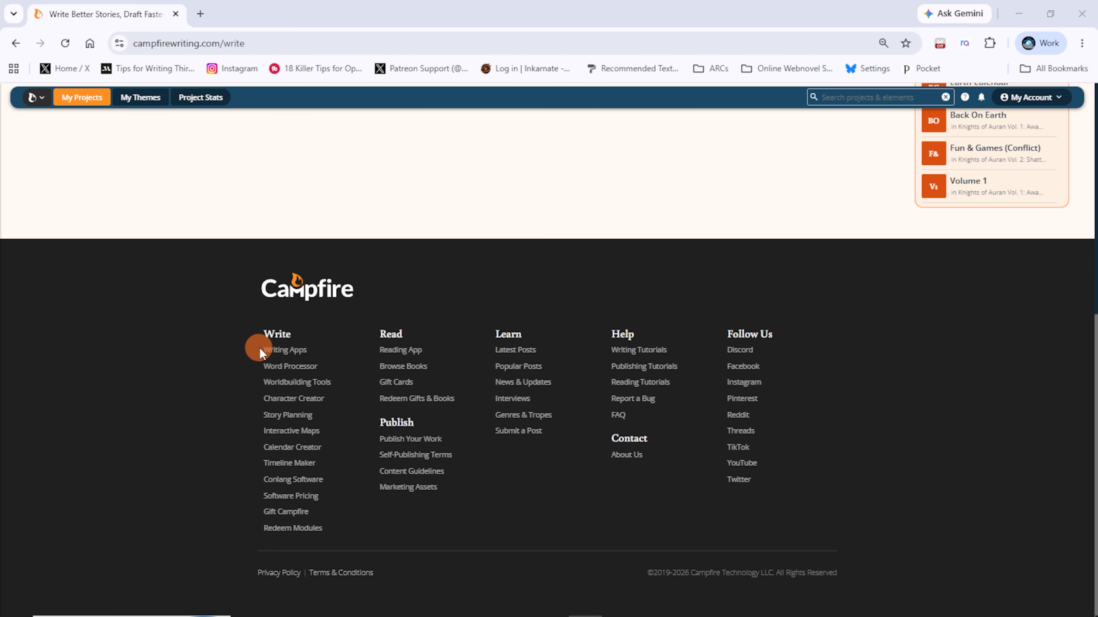
click(269, 354)
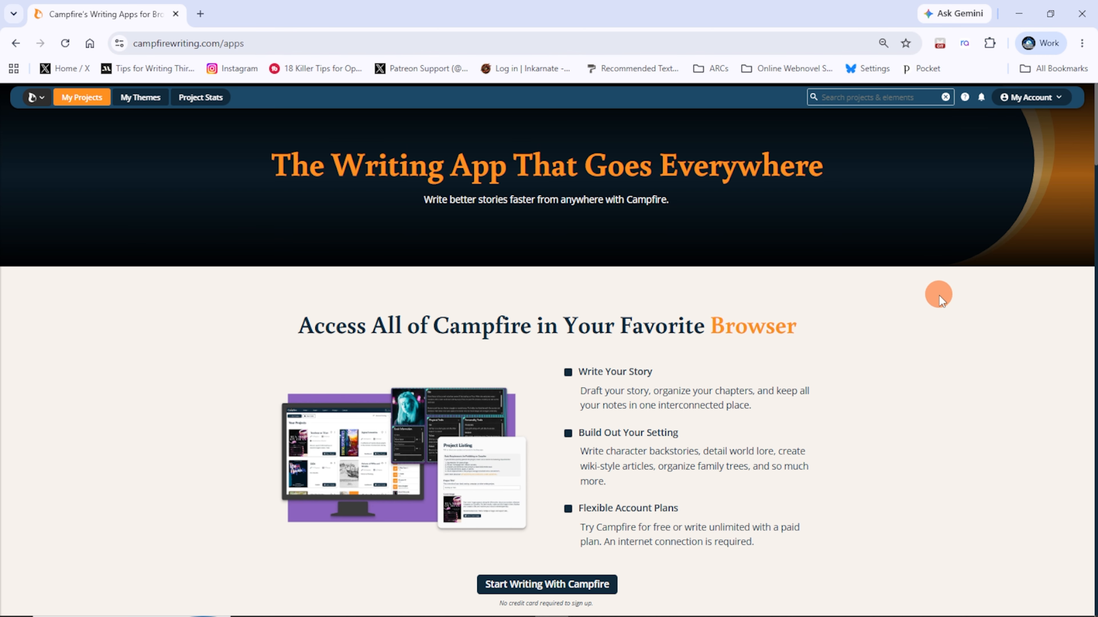
scroll(902, 409, down, 5)
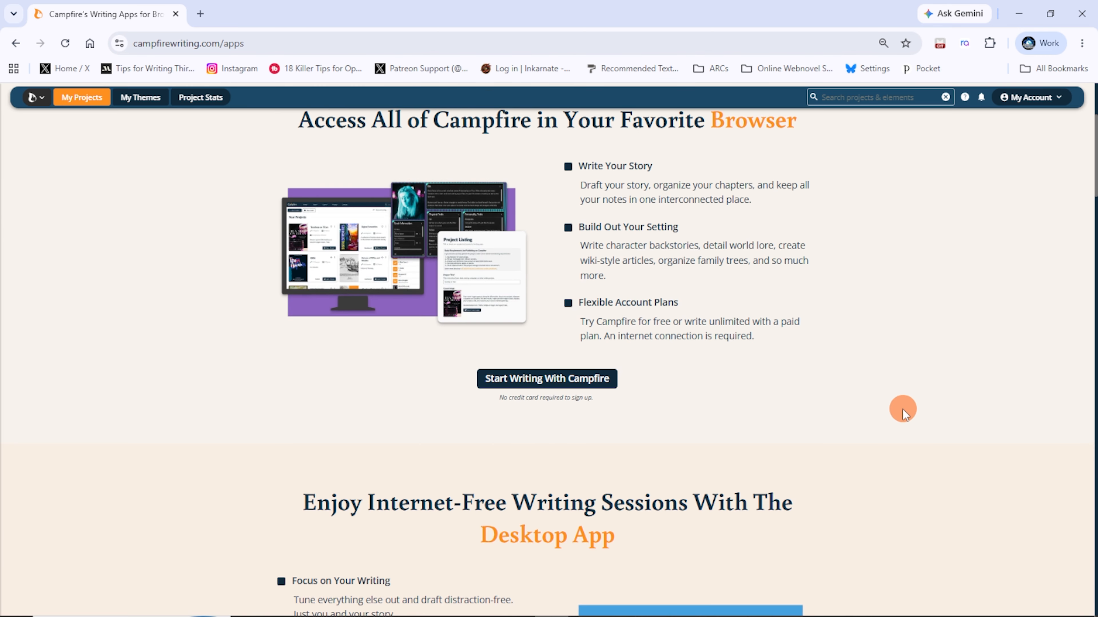
scroll(902, 409, down, 3)
scroll(902, 409, down, 3)
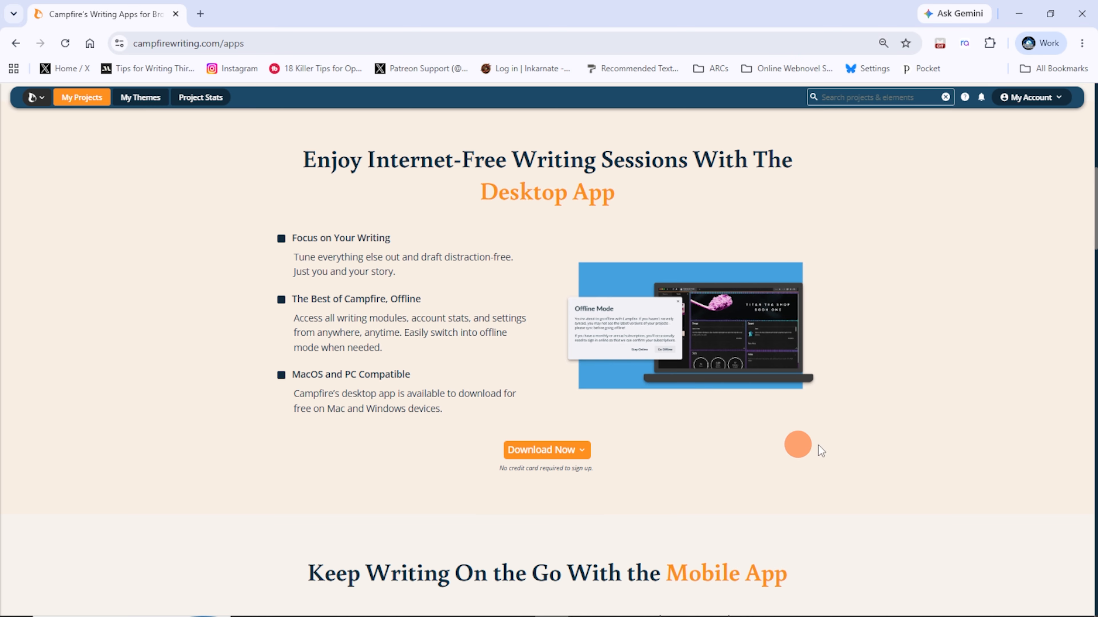
Step: Examine the mobile app's project overview, its list of modules and a species element's Basic Information fields
scroll(940, 479, down, 10)
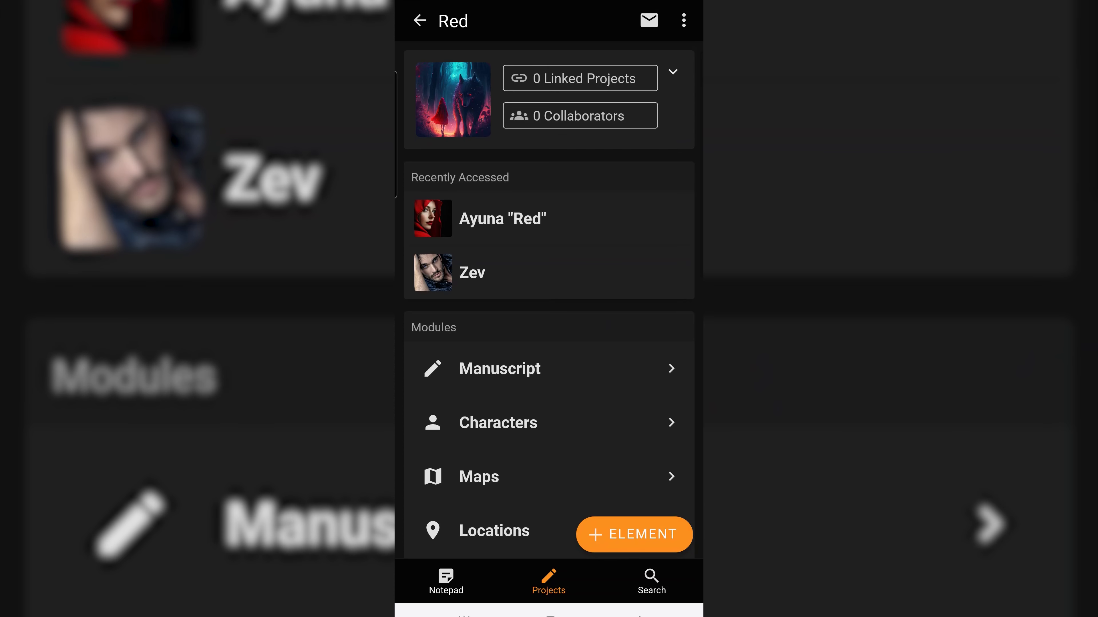
drag(572, 392, 516, 165)
drag(582, 416, 495, 130)
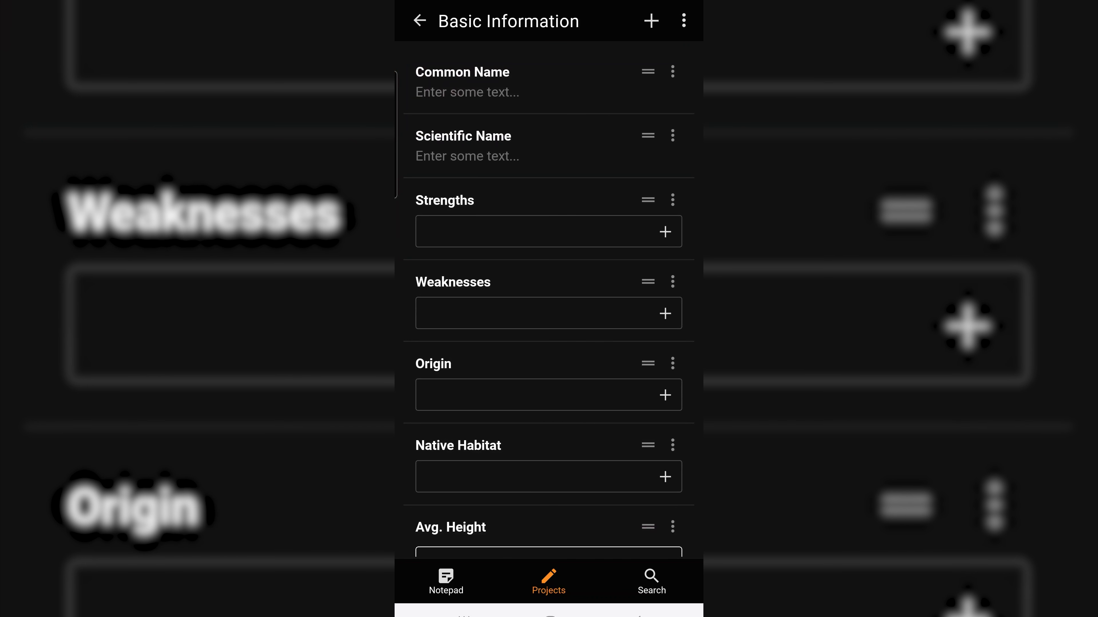
scroll(406, 110, down, 12)
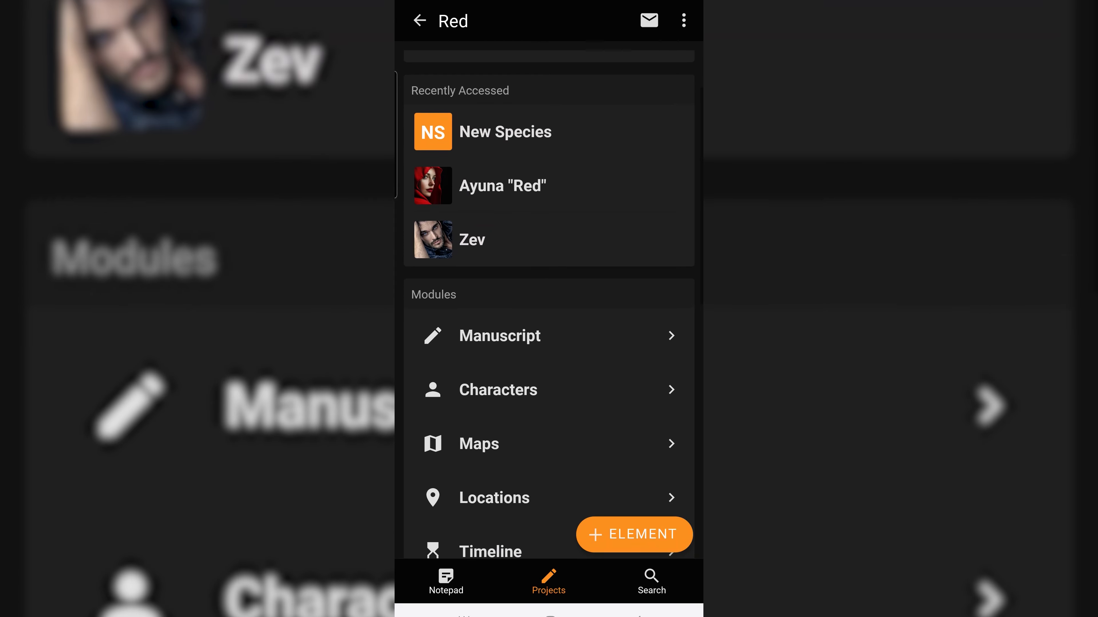
scroll(461, 278, up, 3)
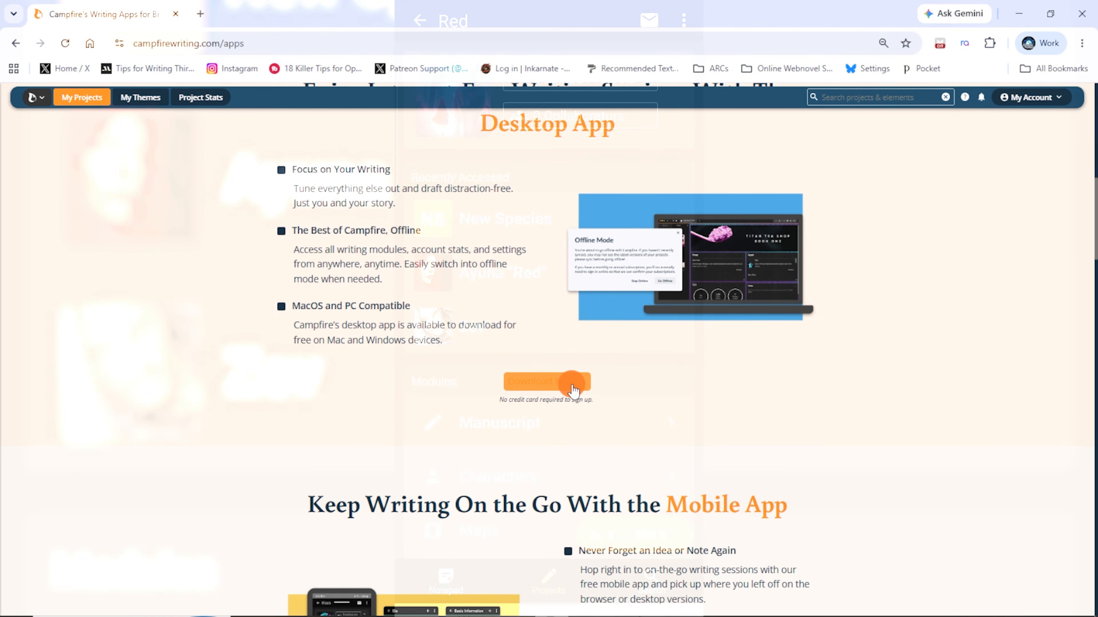
Step: Download the Windows version of the desktop app and install it for the current user only, with Run Campfire enabled
click(566, 383)
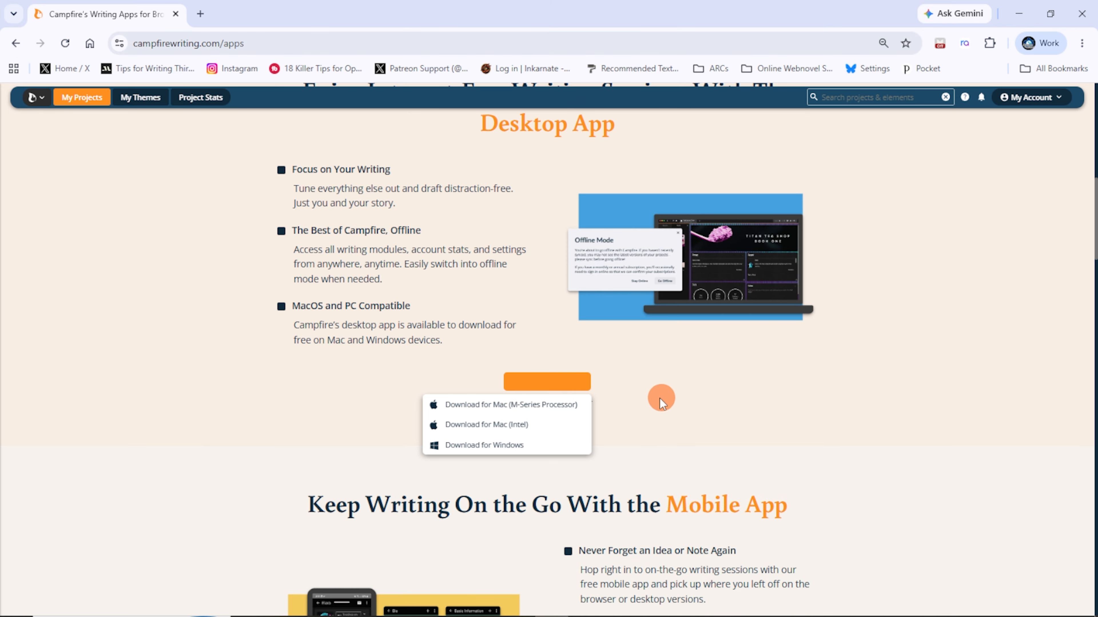
click(545, 444)
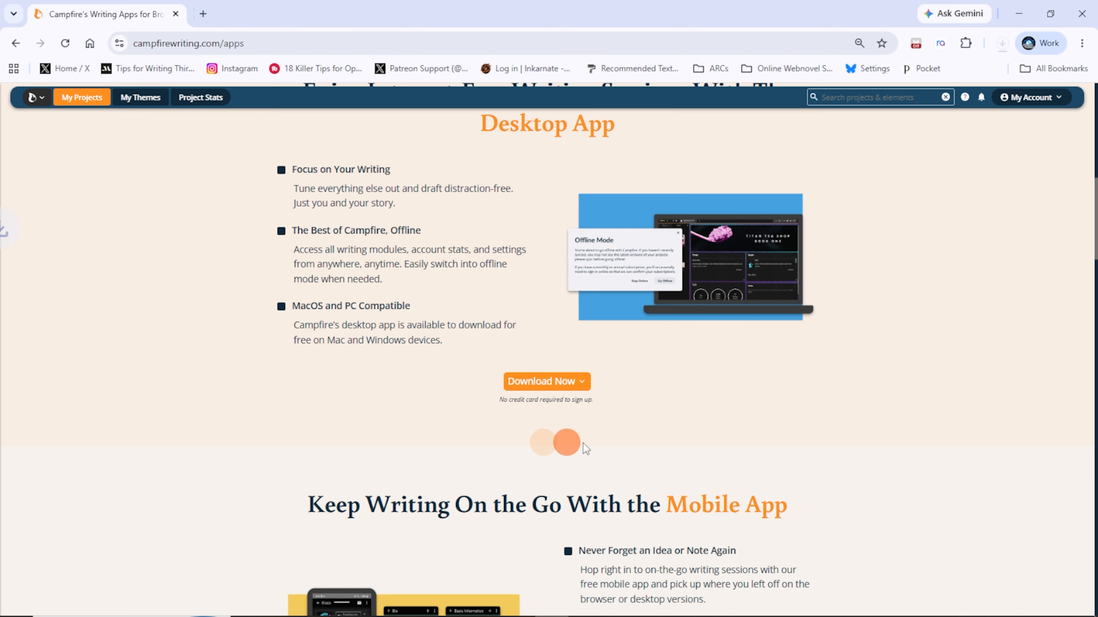
click(899, 88)
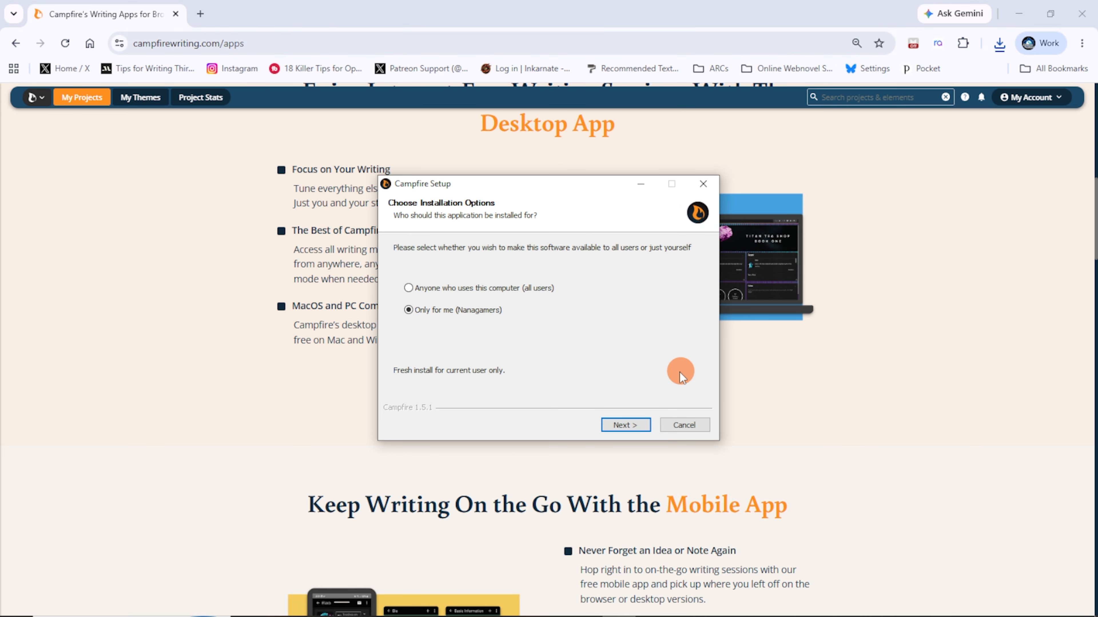
click(629, 425)
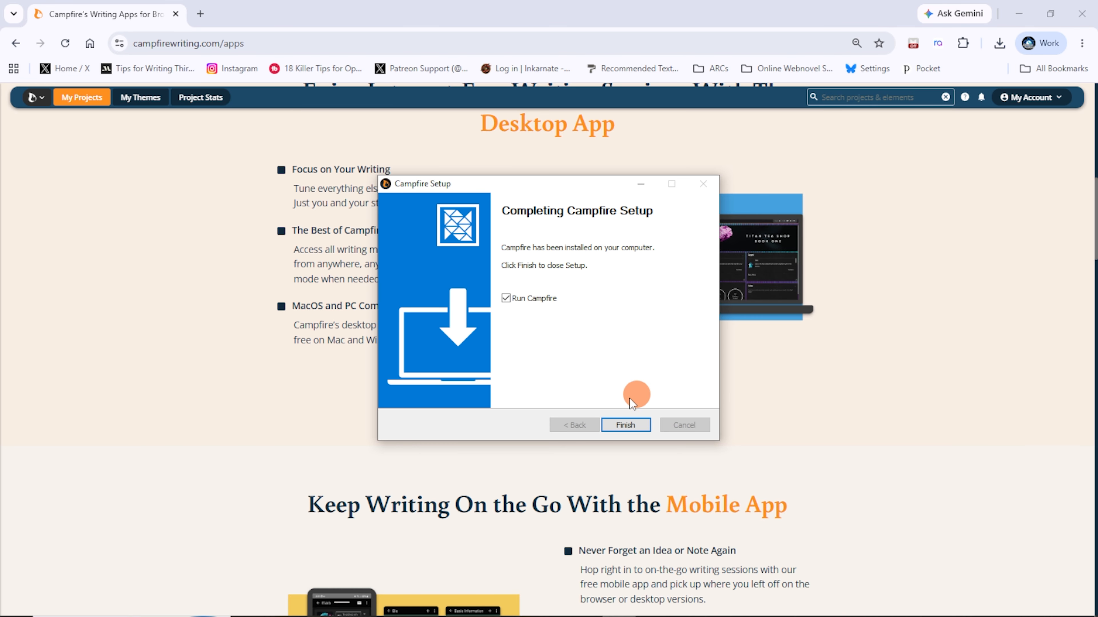
click(620, 420)
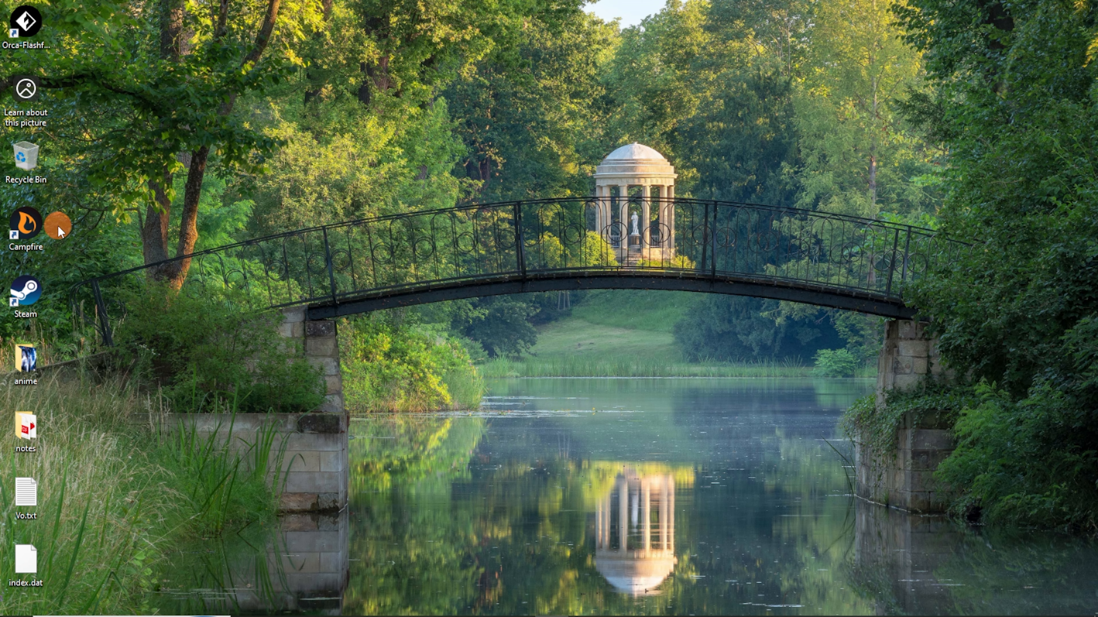
Step: Launch the installed Campfire desktop app and review its view, edit and file commands
double_click(35, 223)
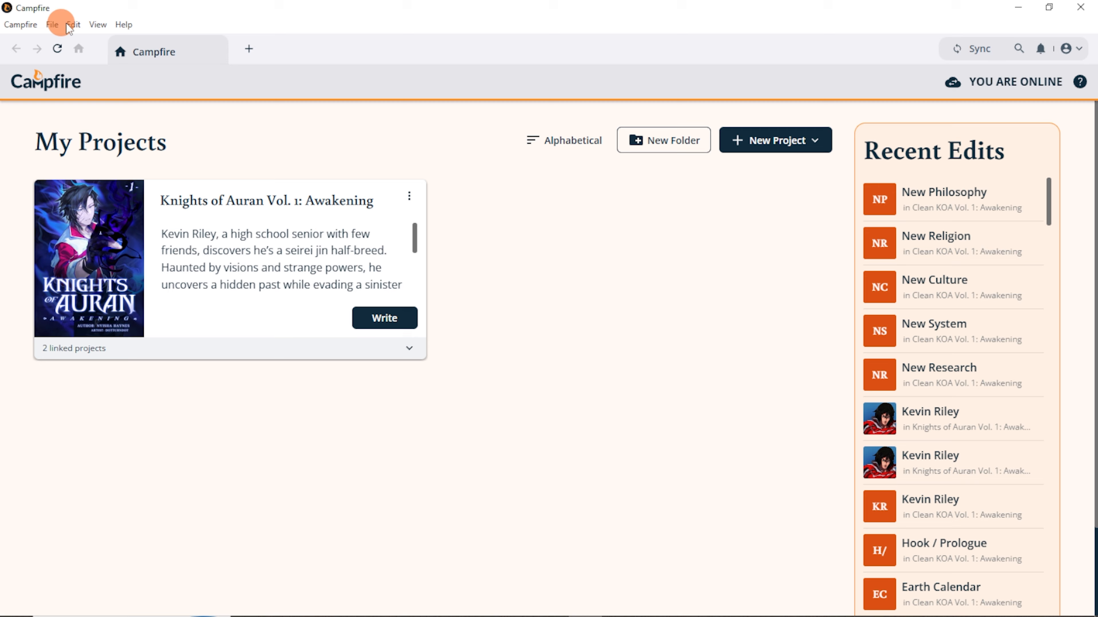
click(98, 24)
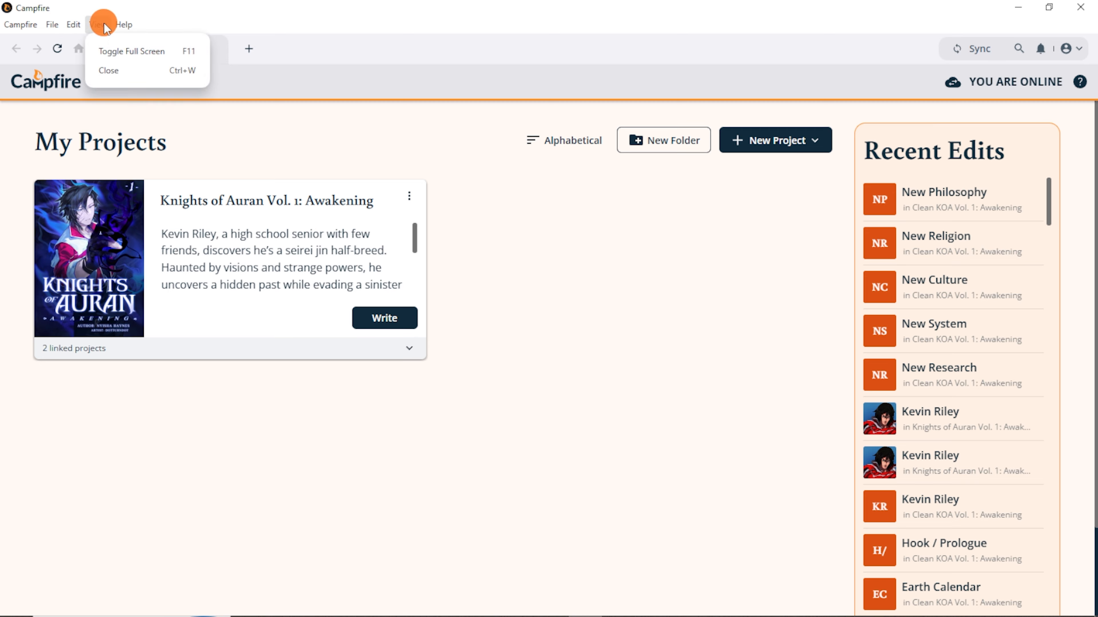
mouse_move(74, 25)
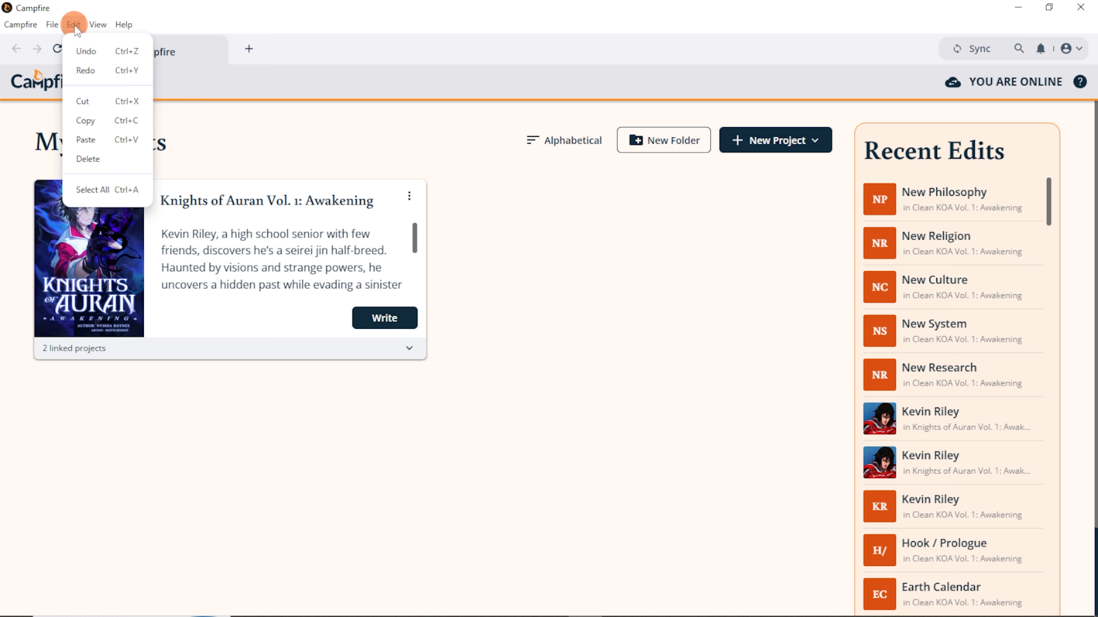
click(52, 25)
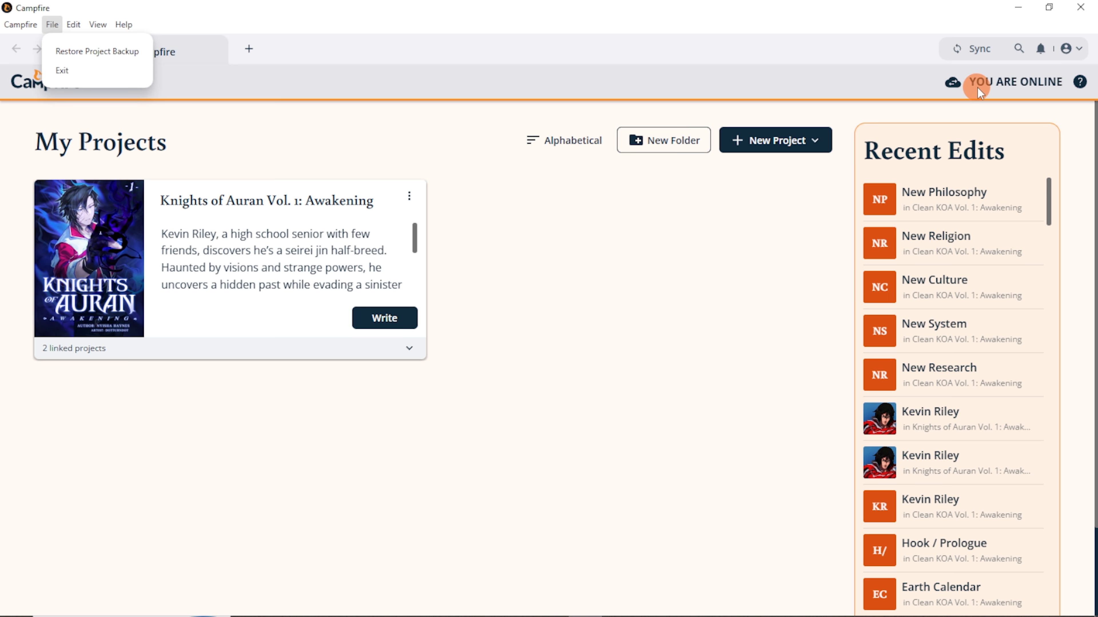
Step: Bring up the Offline Mode information from the online status and dismiss it without going offline
click(1002, 81)
click(999, 81)
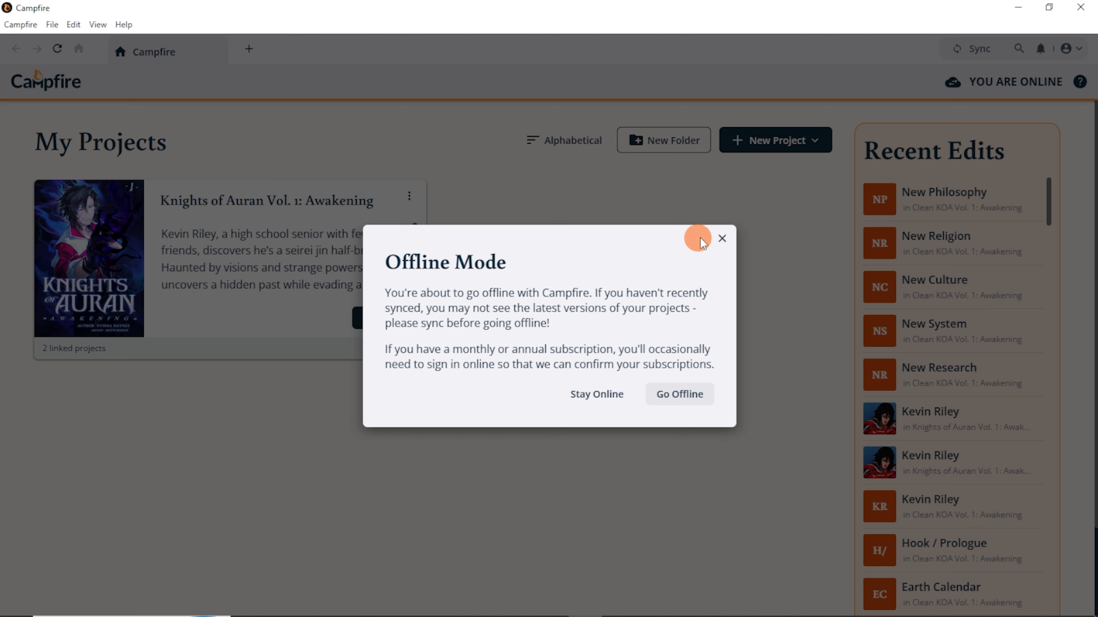
click(717, 233)
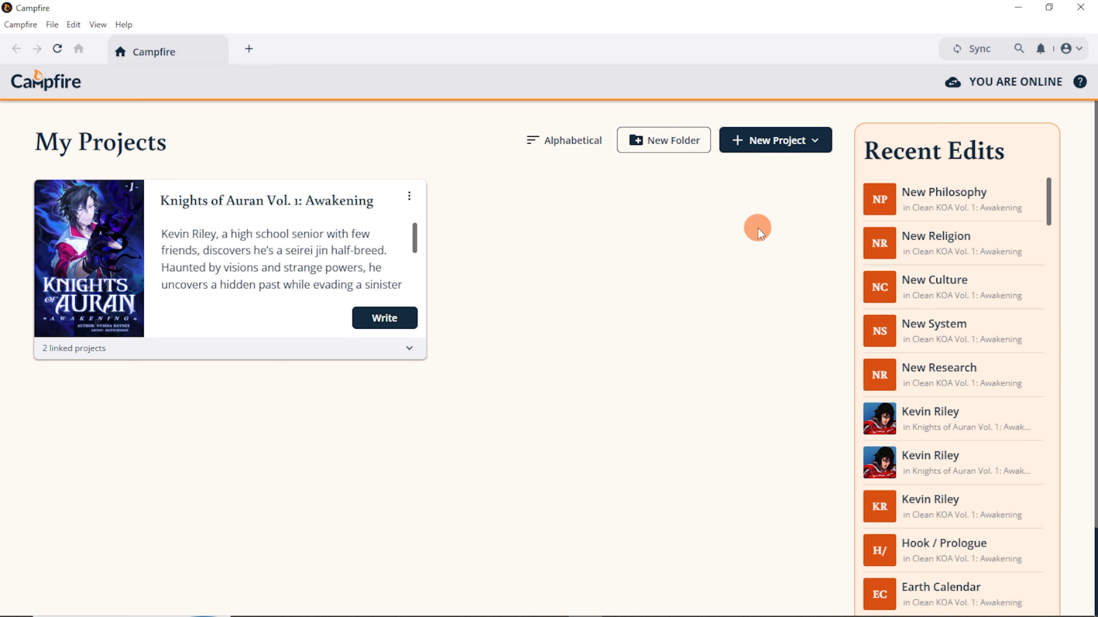
Step: Start a new project and enter a description saying the named protagonist "is a bullied teen that discovers he has powers."
click(763, 145)
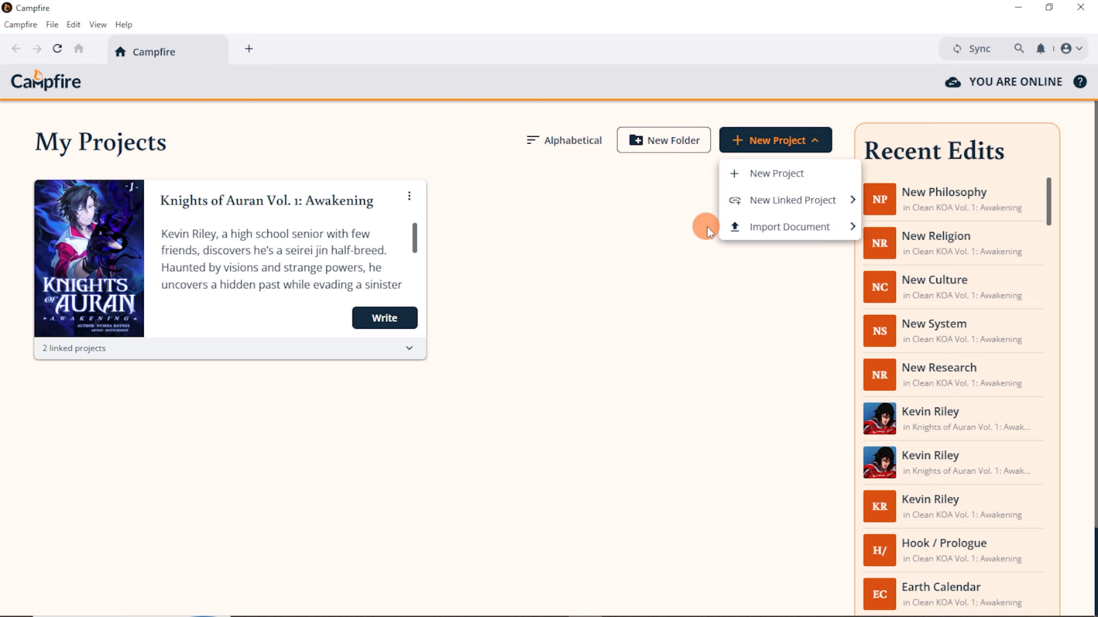
mouse_move(721, 209)
click(776, 175)
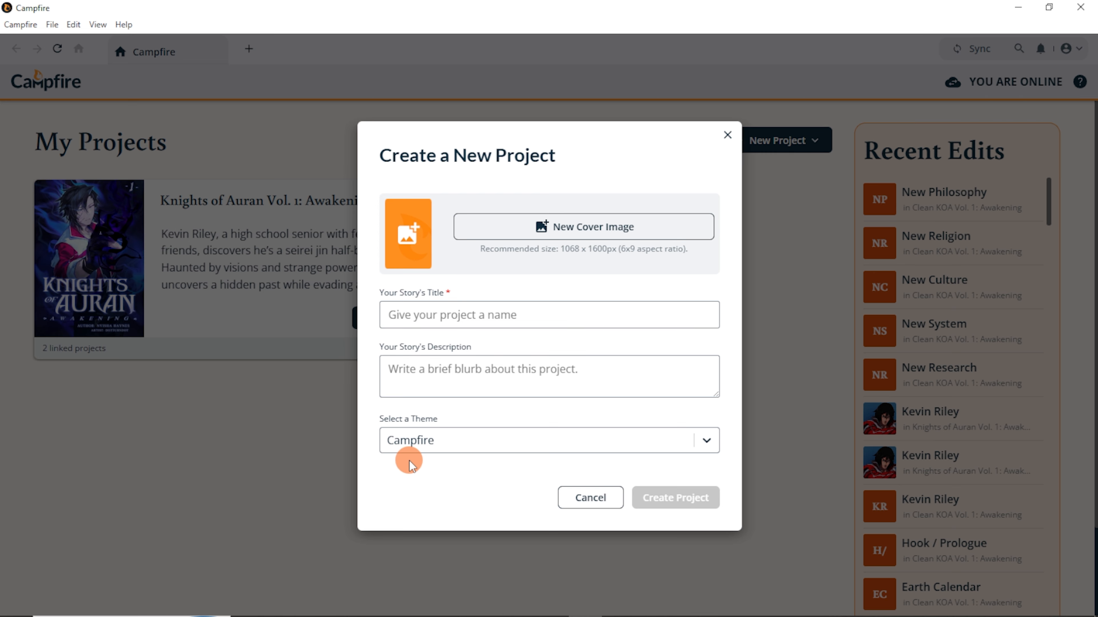
click(487, 372)
text(Kevin Riley is a bull)
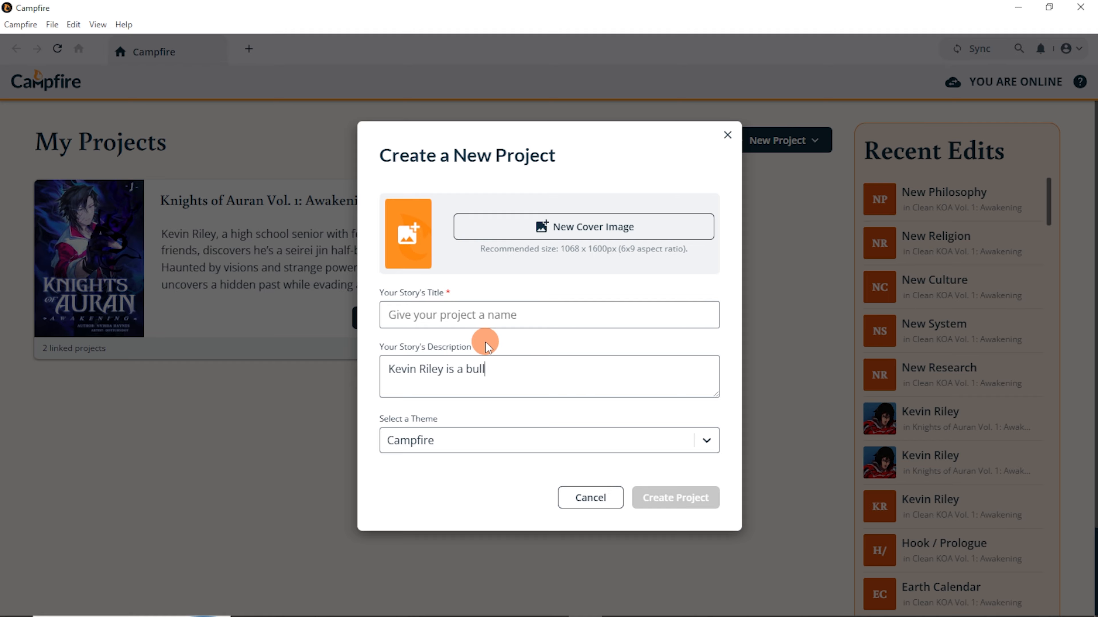
text(ied teen that discovers he has powers.)
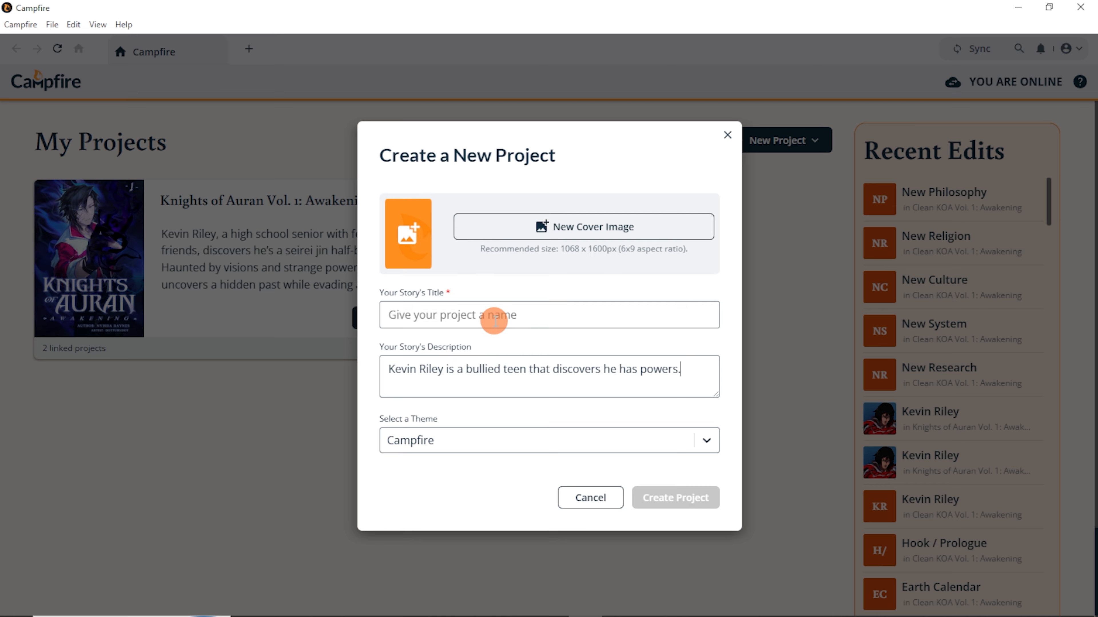
Step: Title the new project "Knights of Auran Volume 1: Awakening CLEAN"
click(672, 316)
text(Knights of auran)
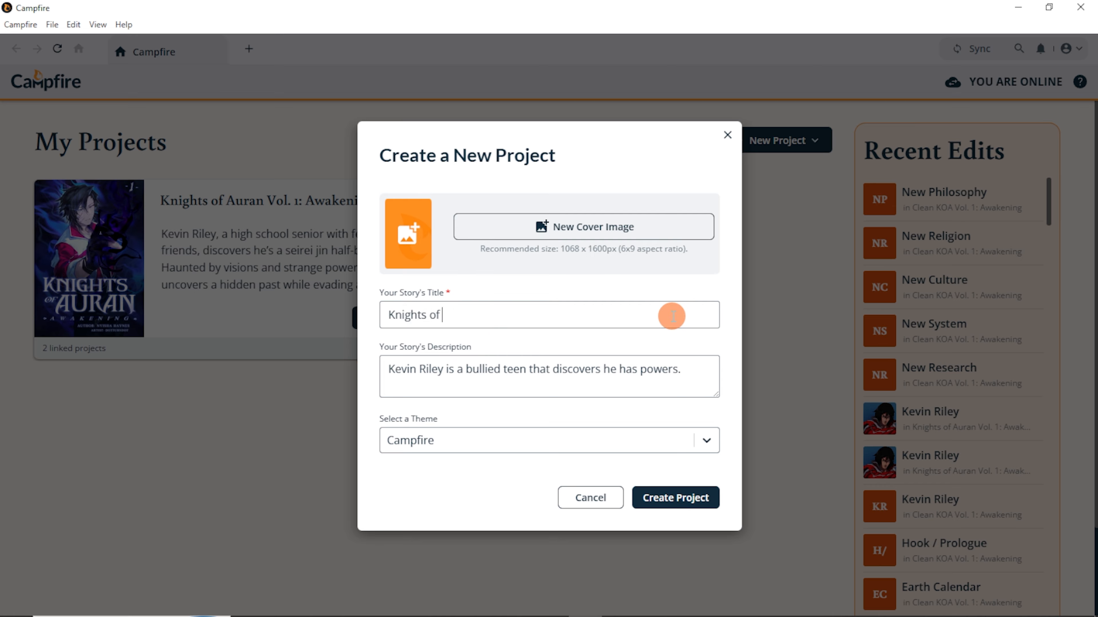
key(BackSpace)
key(BackSpace)
key(BackSpace)
key(BackSpace)
key(BackSpace)
text(Auran Vou)
key(BackSpace)
text(lume 1: Awakening CLEAN)
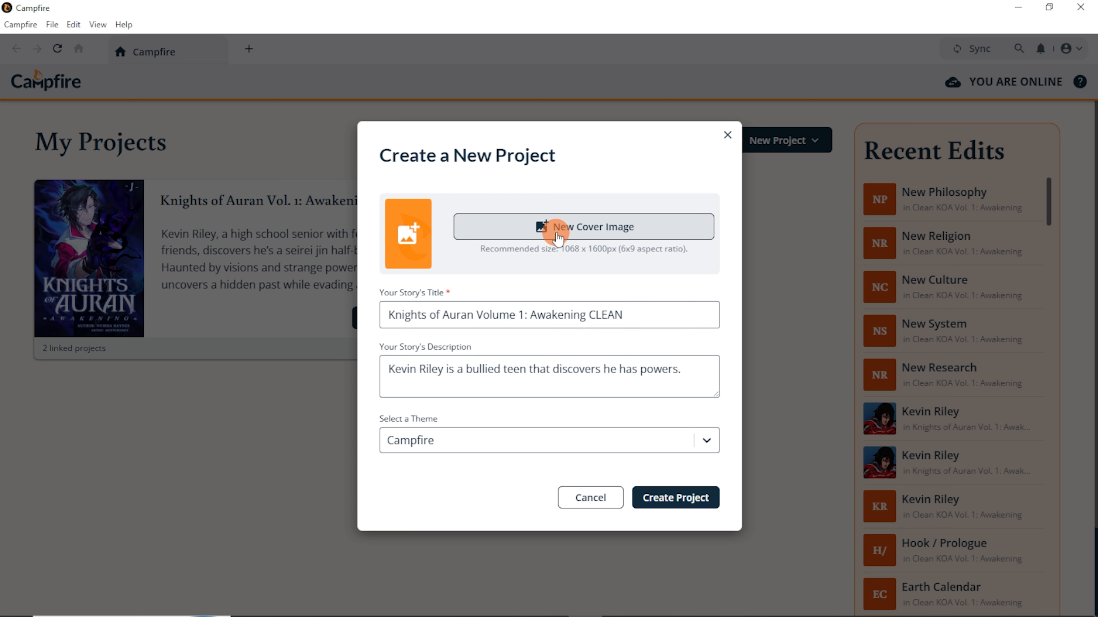
Step: Set the Knights of Auran picture named New Image as the cover and create the project with the Campfire theme
click(549, 228)
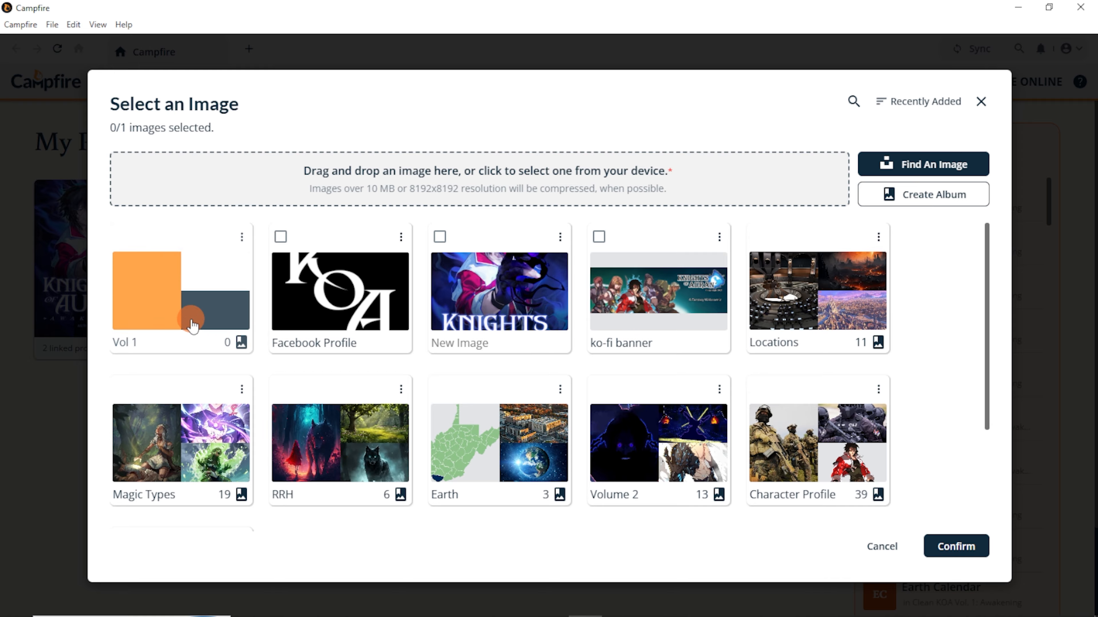
click(506, 303)
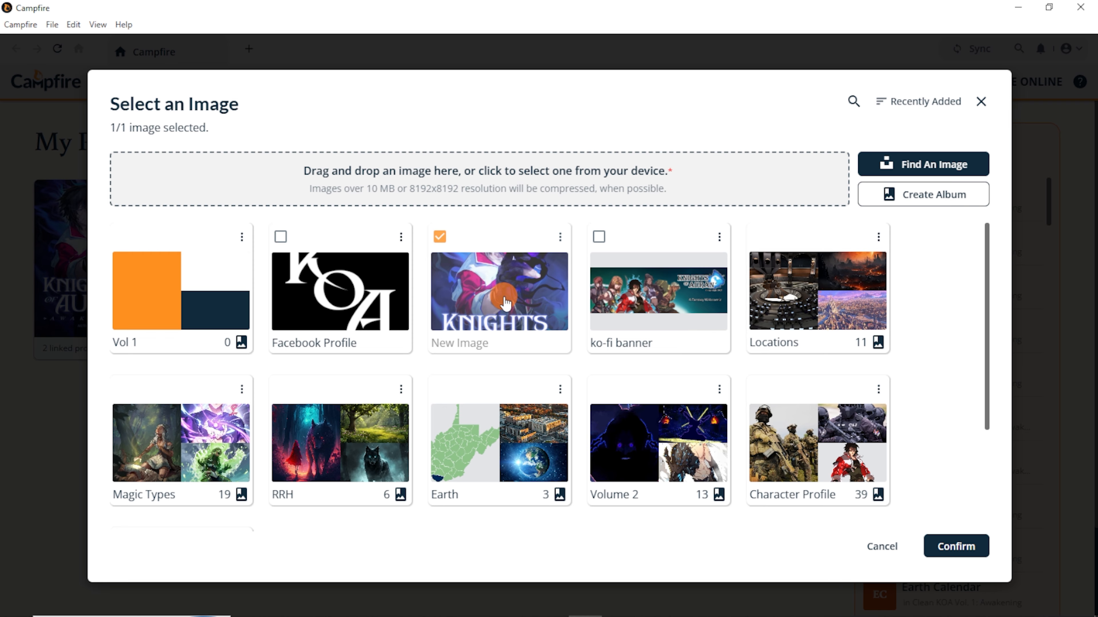
click(956, 545)
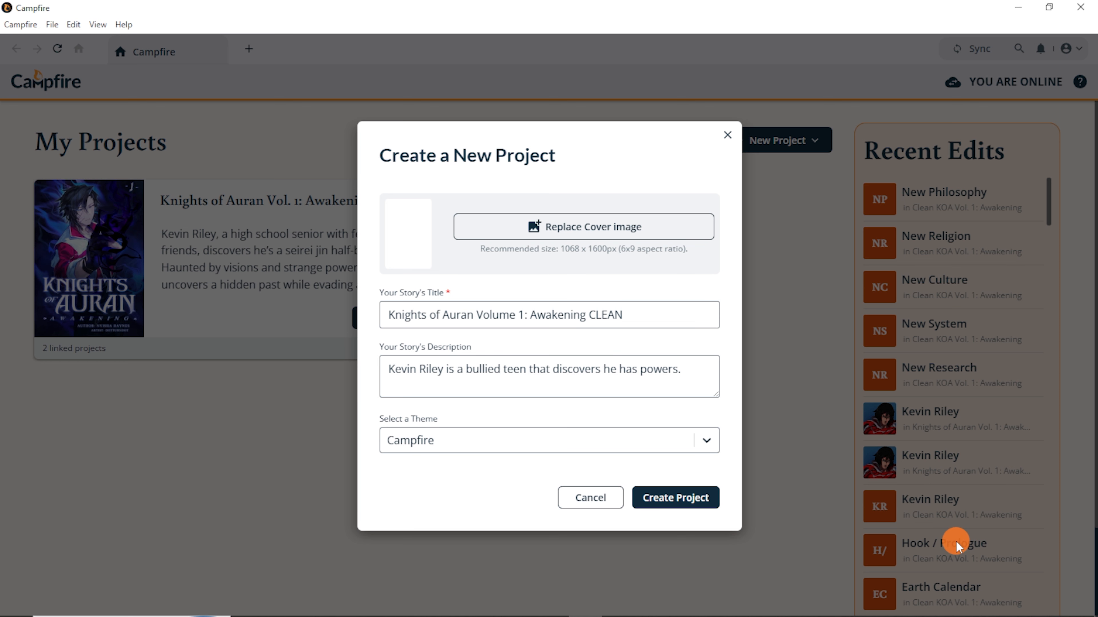
click(676, 499)
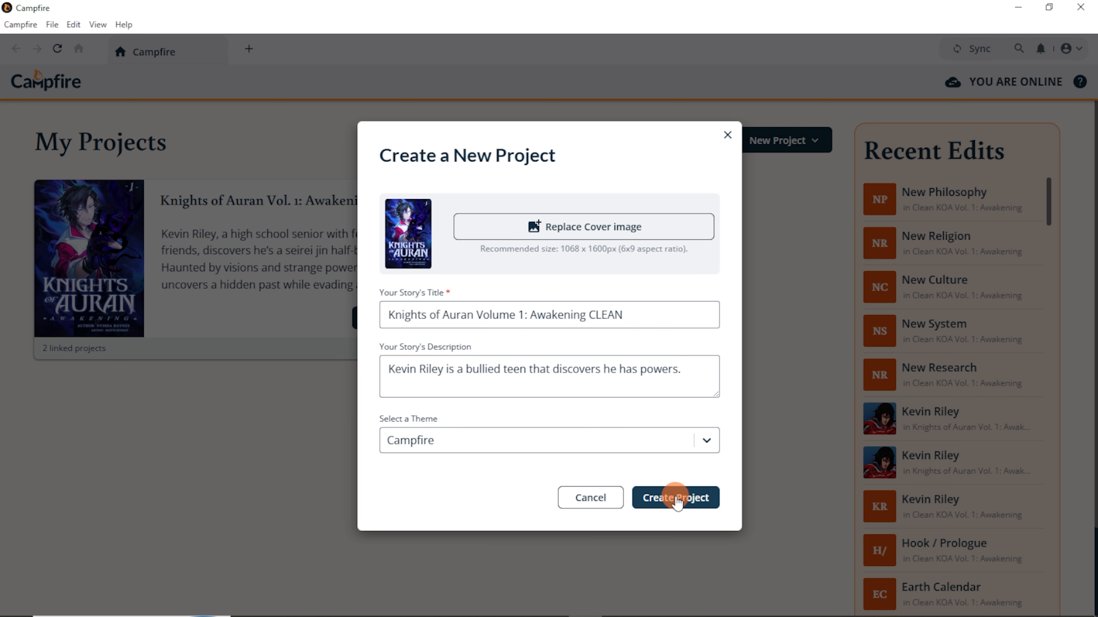
click(677, 502)
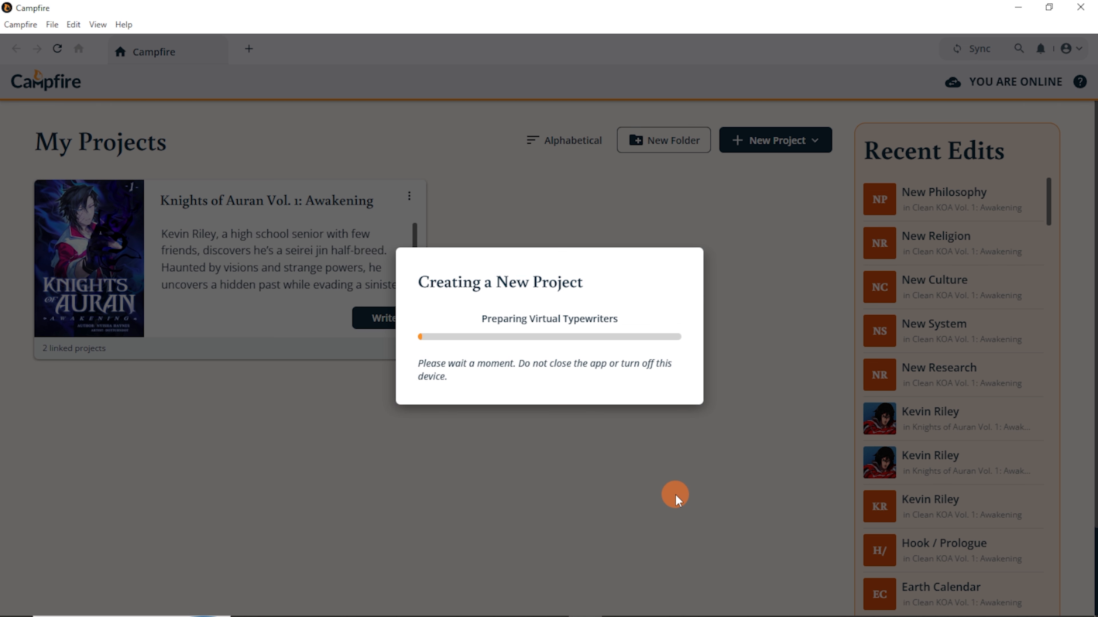
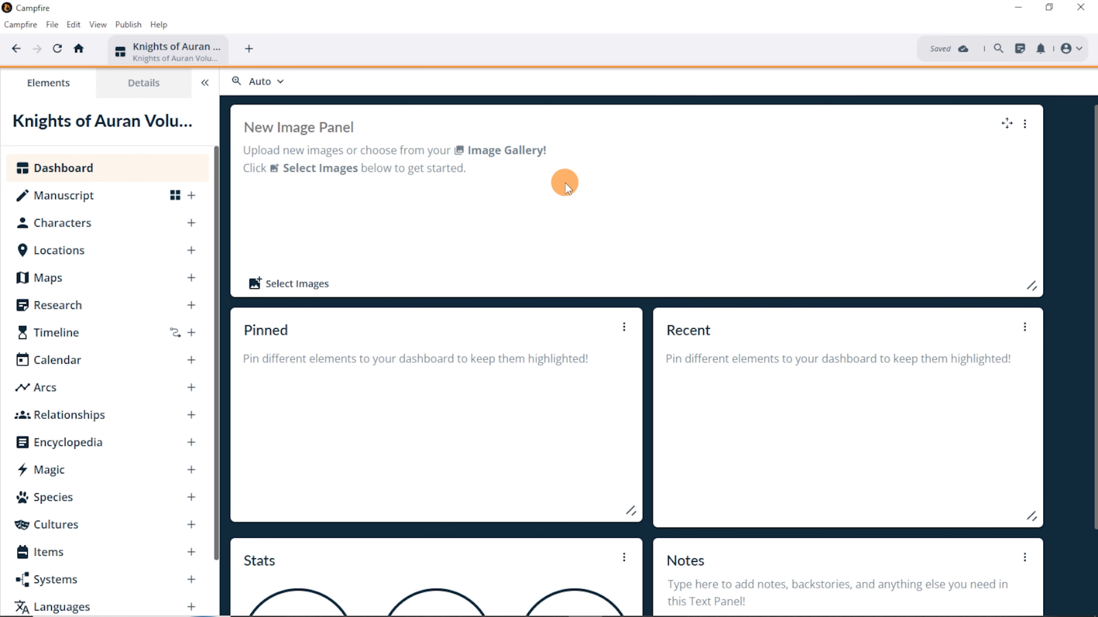
Step: Add V1 Banner from the Vol 1 Theme album to the dashboard's image panel and enable image cropping
click(564, 182)
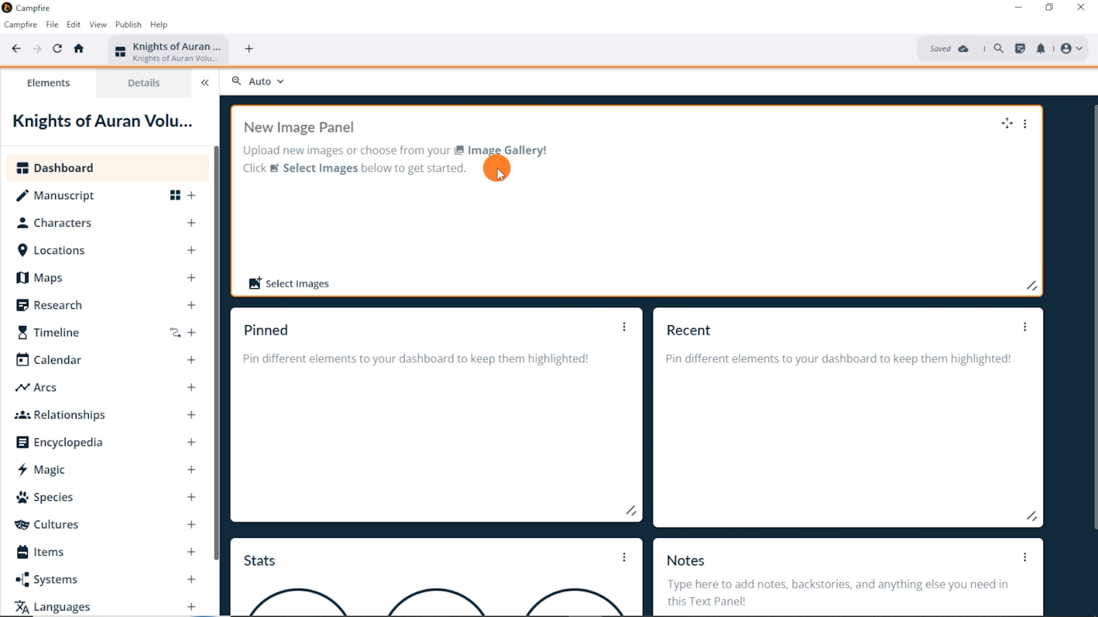
click(293, 284)
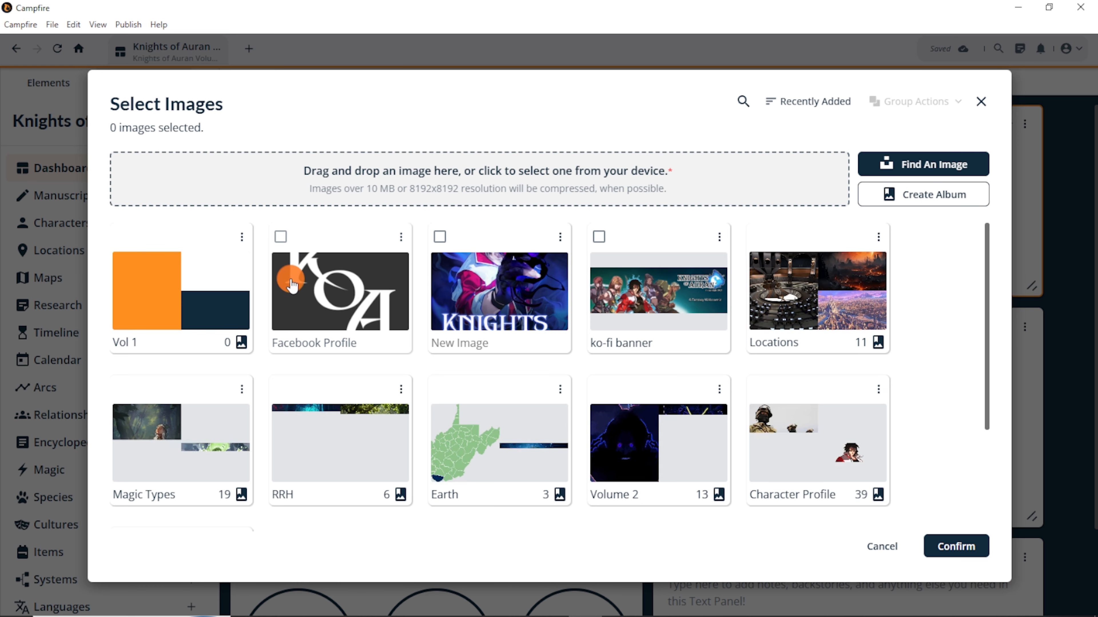
click(187, 294)
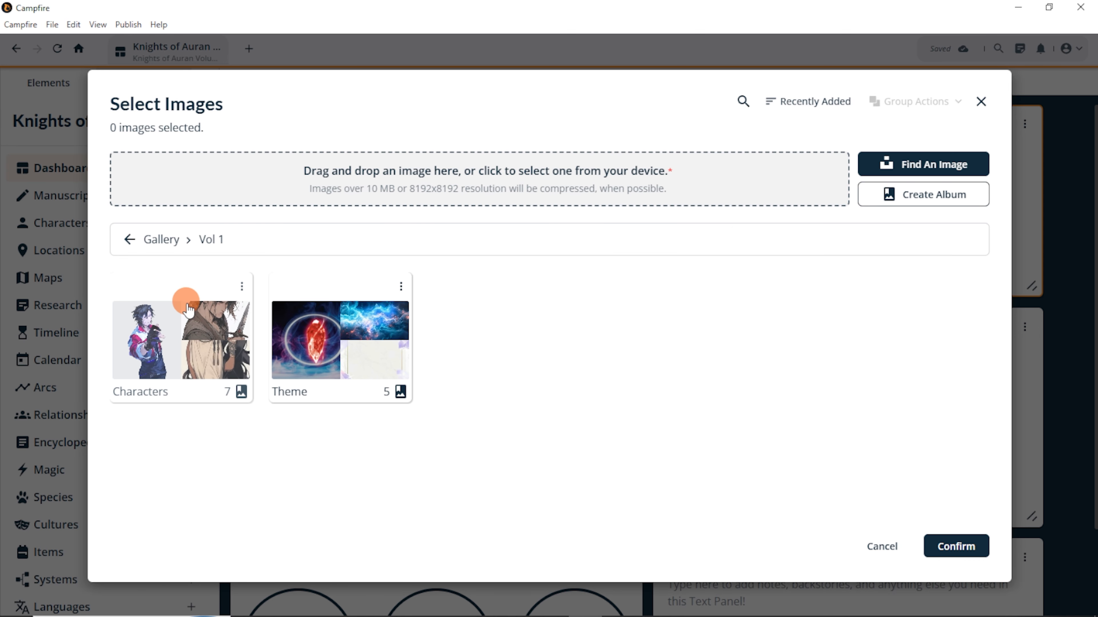
click(312, 331)
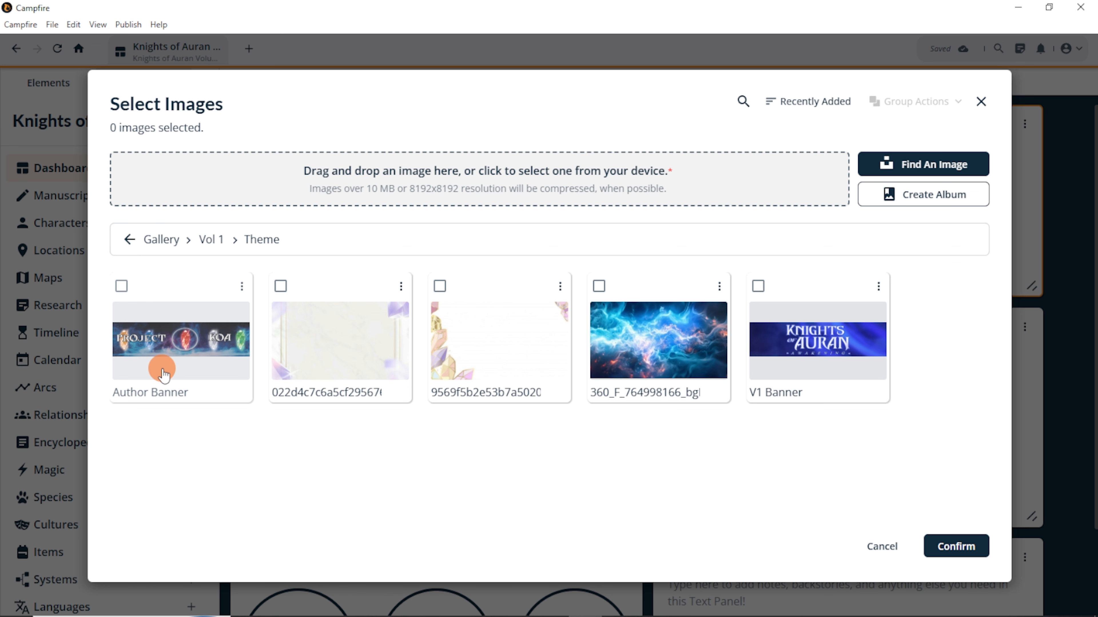
click(806, 353)
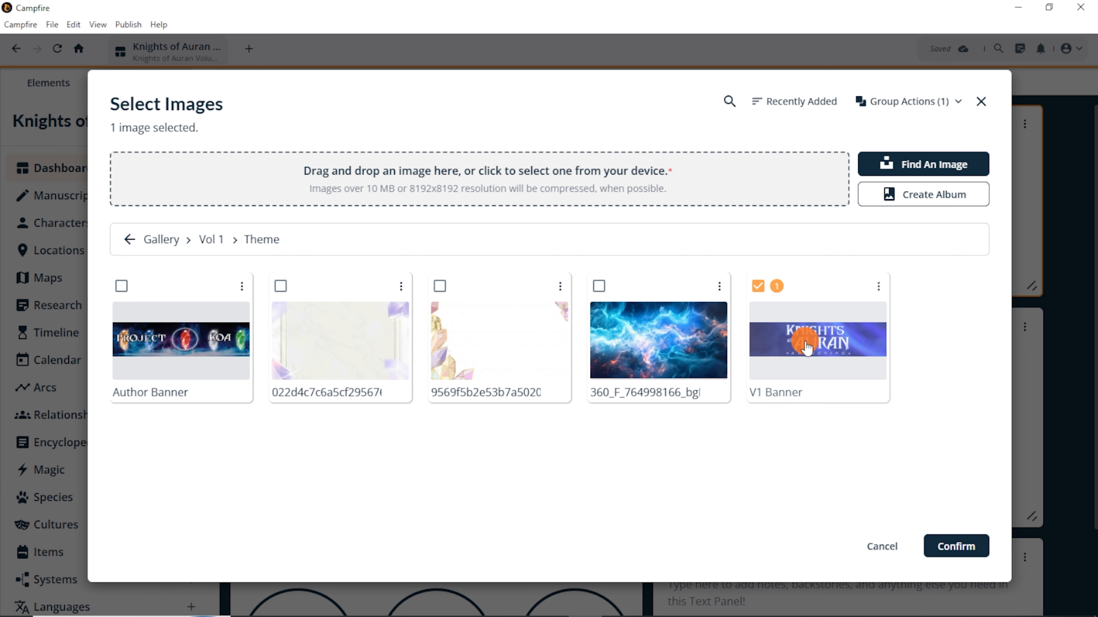
click(955, 547)
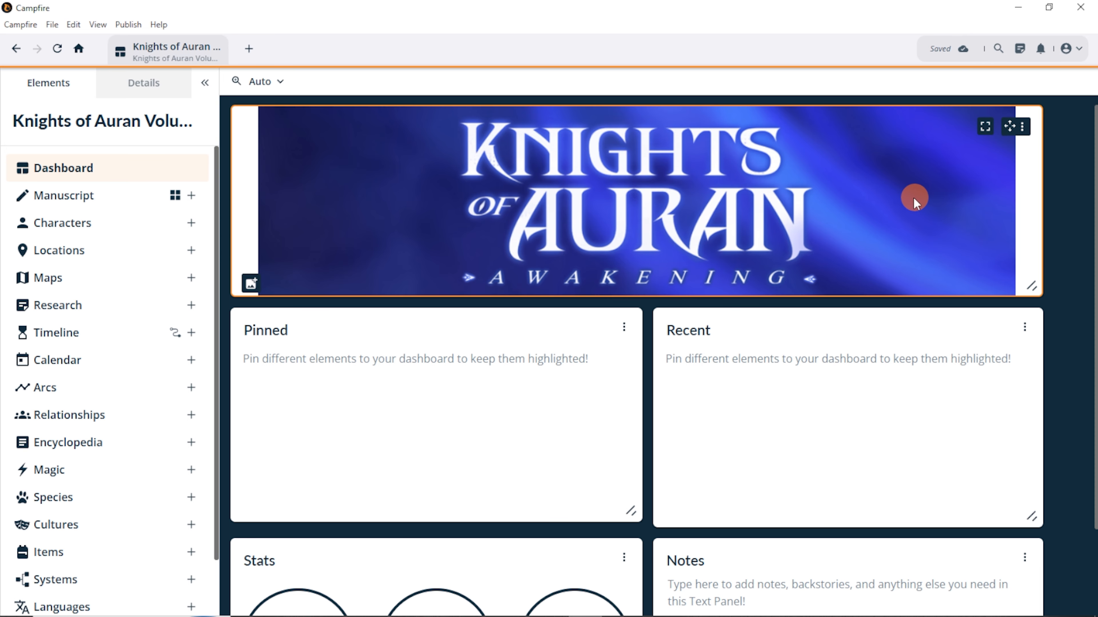
click(1021, 128)
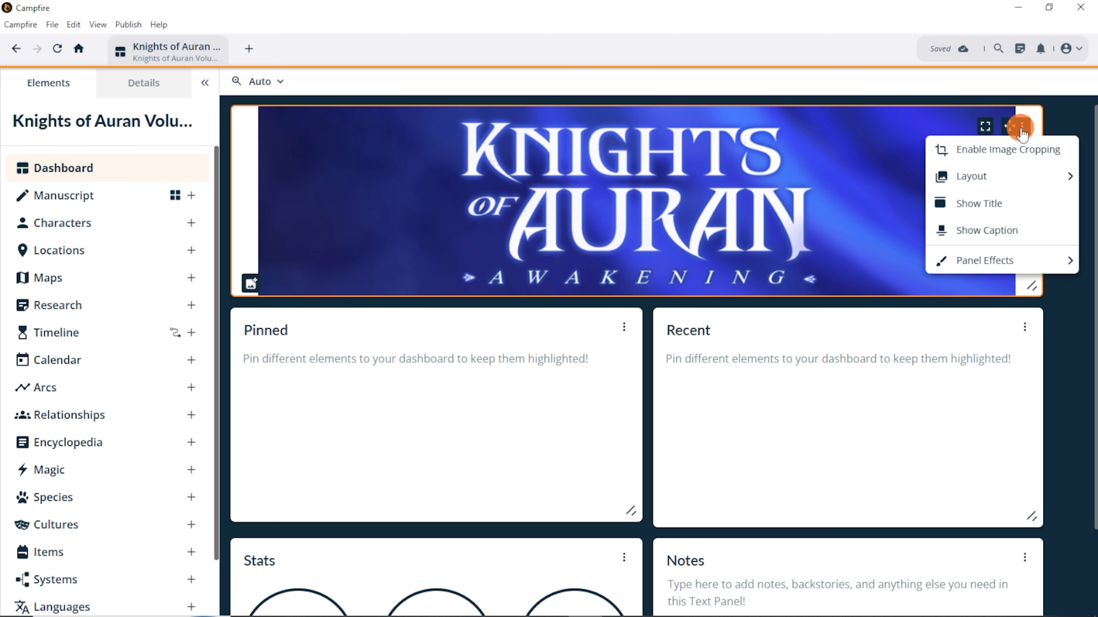
click(1013, 154)
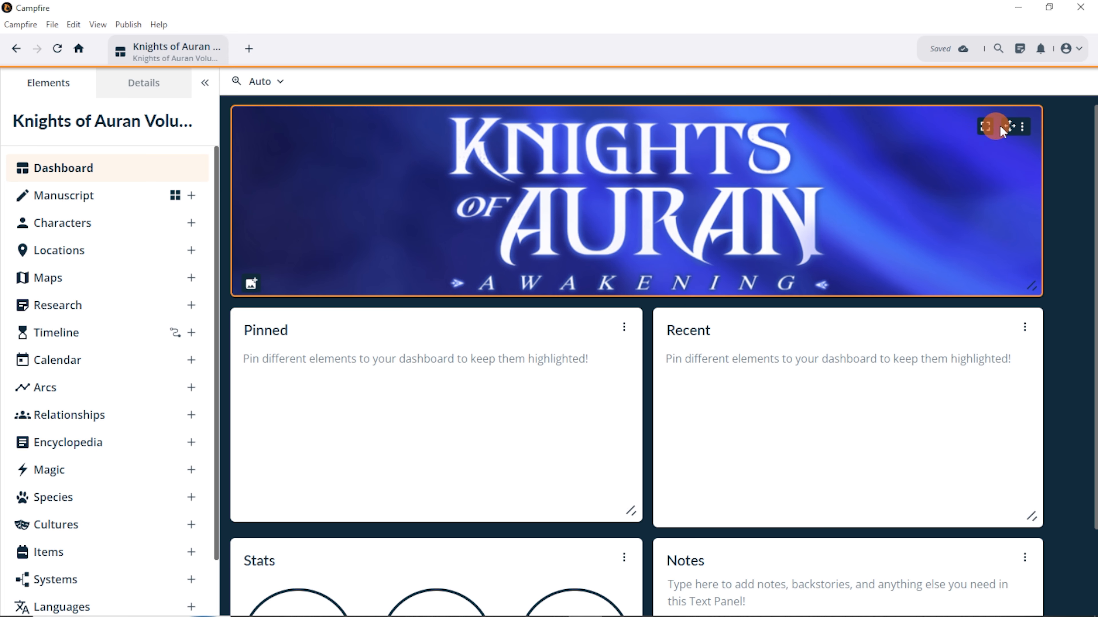
Step: Preview the dashboard at 50% and 125% zoom, and return it to Auto zoom
scroll(957, 437, down, 3)
scroll(949, 461, up, 3)
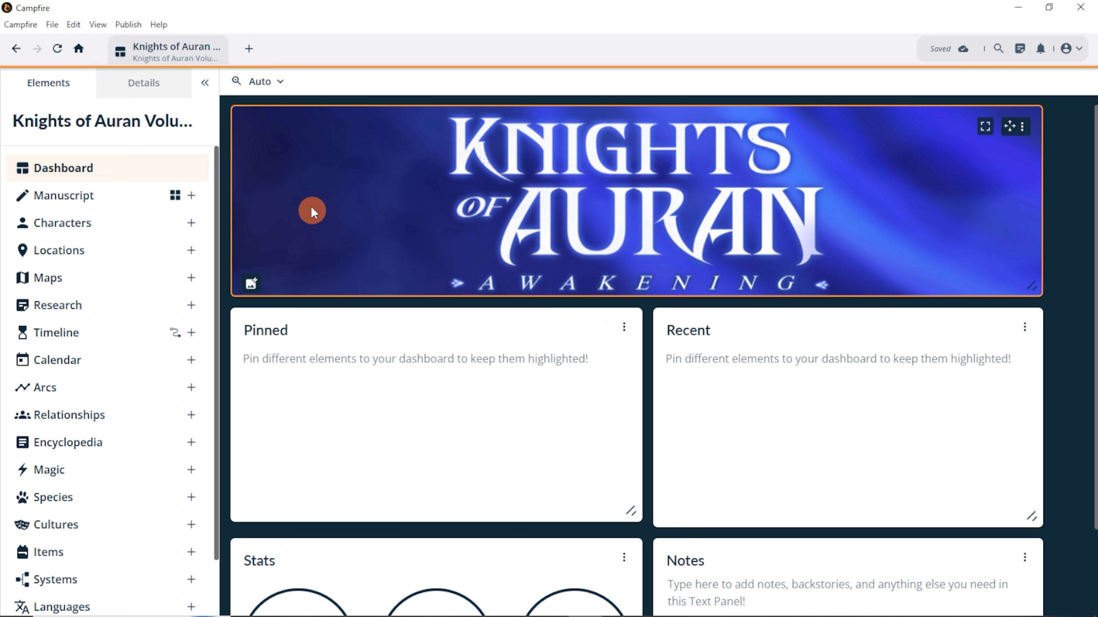
click(281, 82)
click(249, 132)
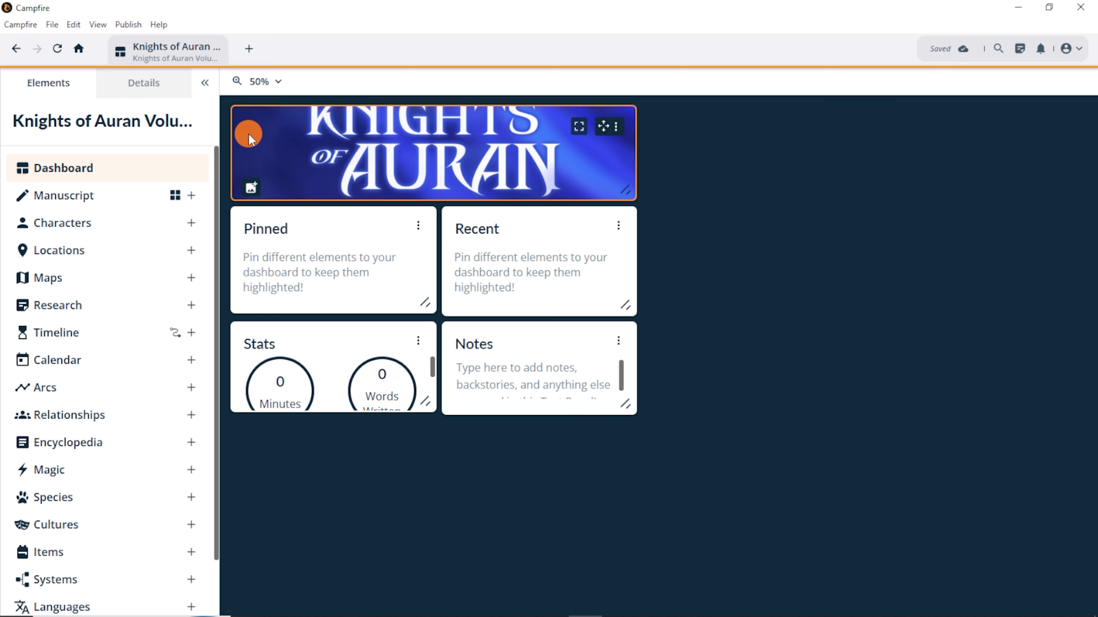
click(281, 82)
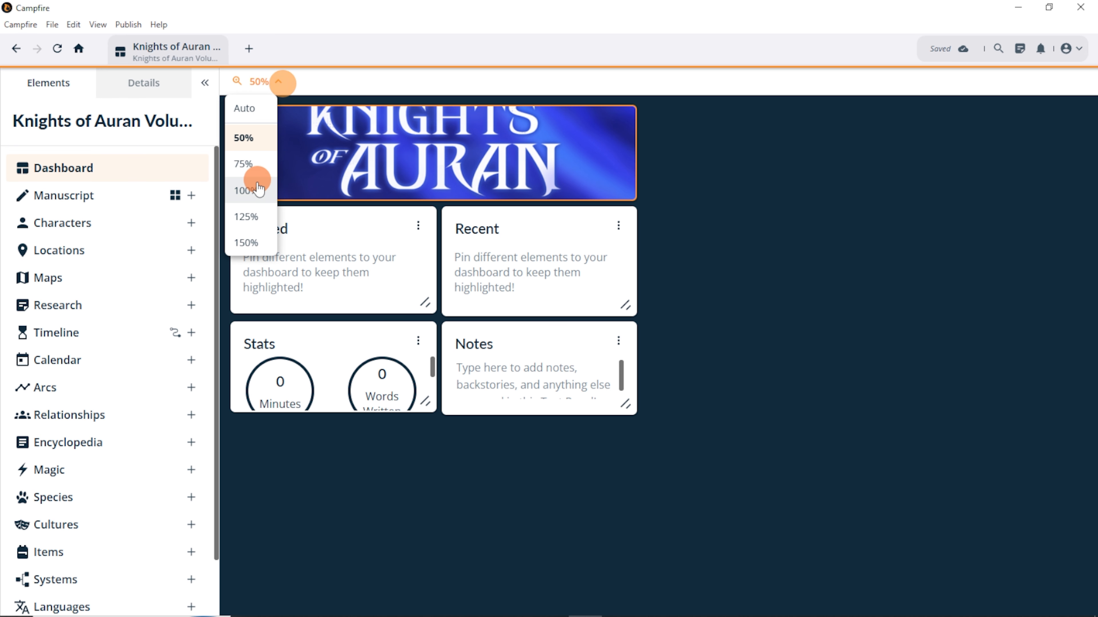
click(252, 218)
click(285, 80)
click(250, 111)
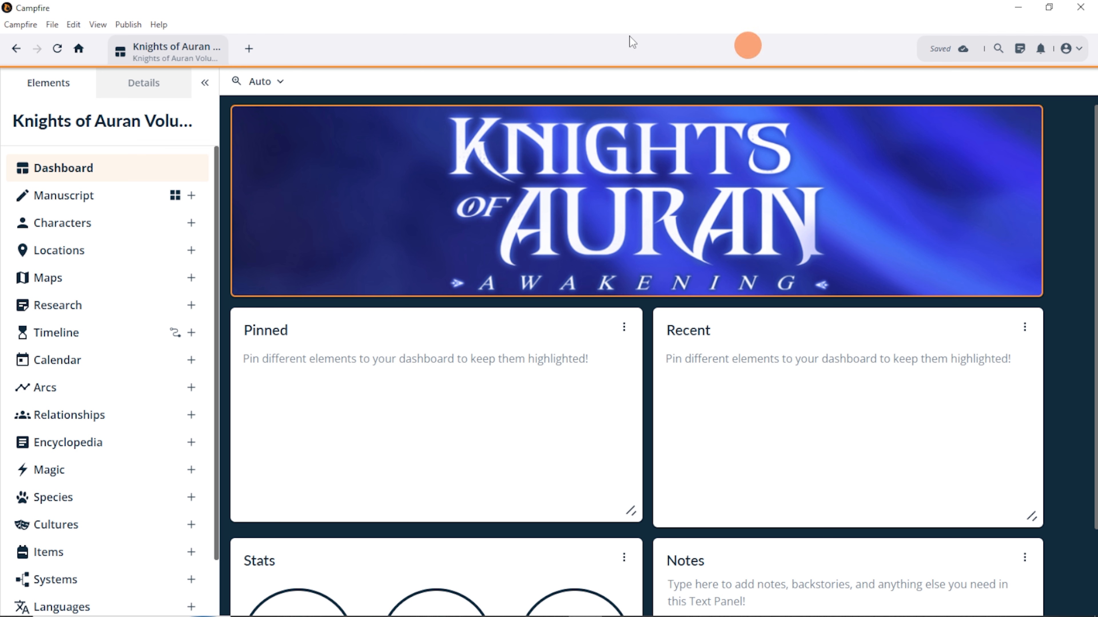
Step: Review the commands available for managing the project, editing content and changing the view
click(98, 25)
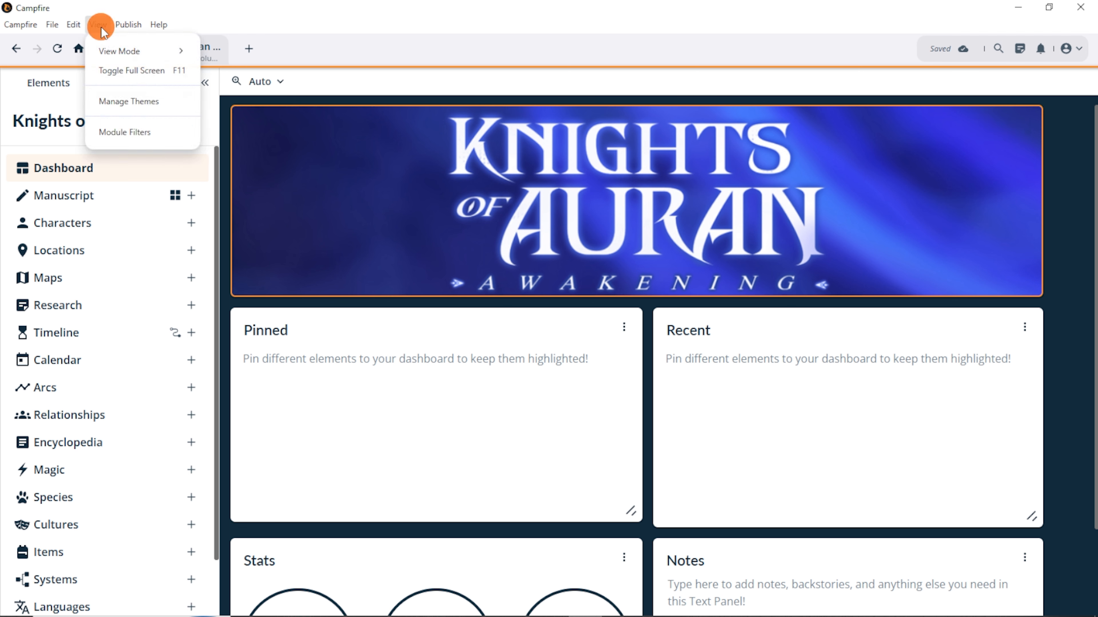
click(71, 25)
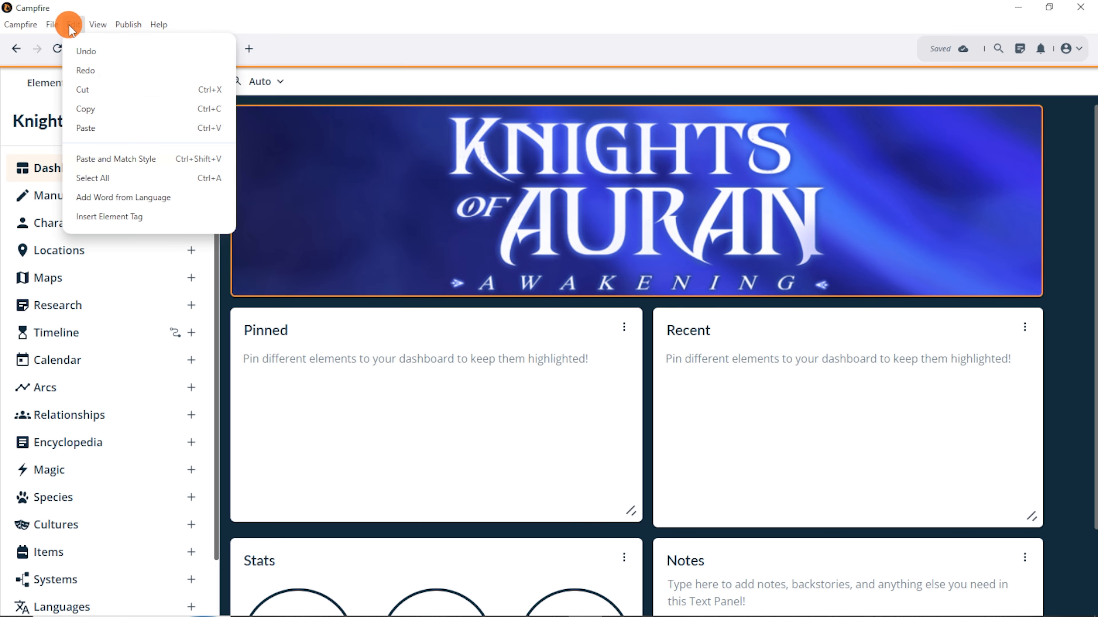
click(51, 25)
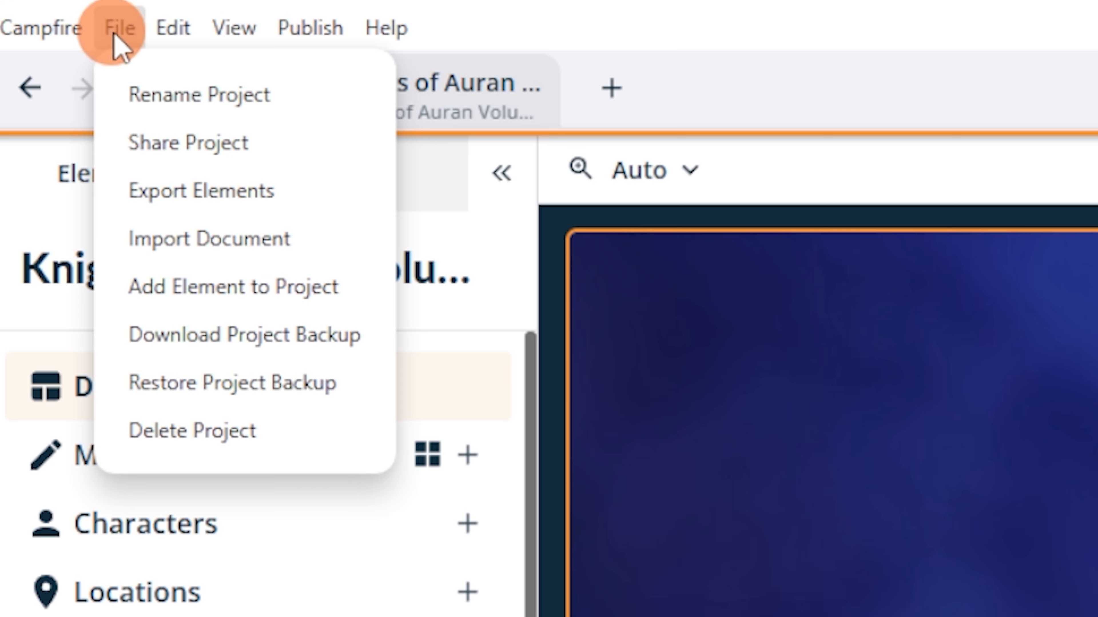
click(183, 28)
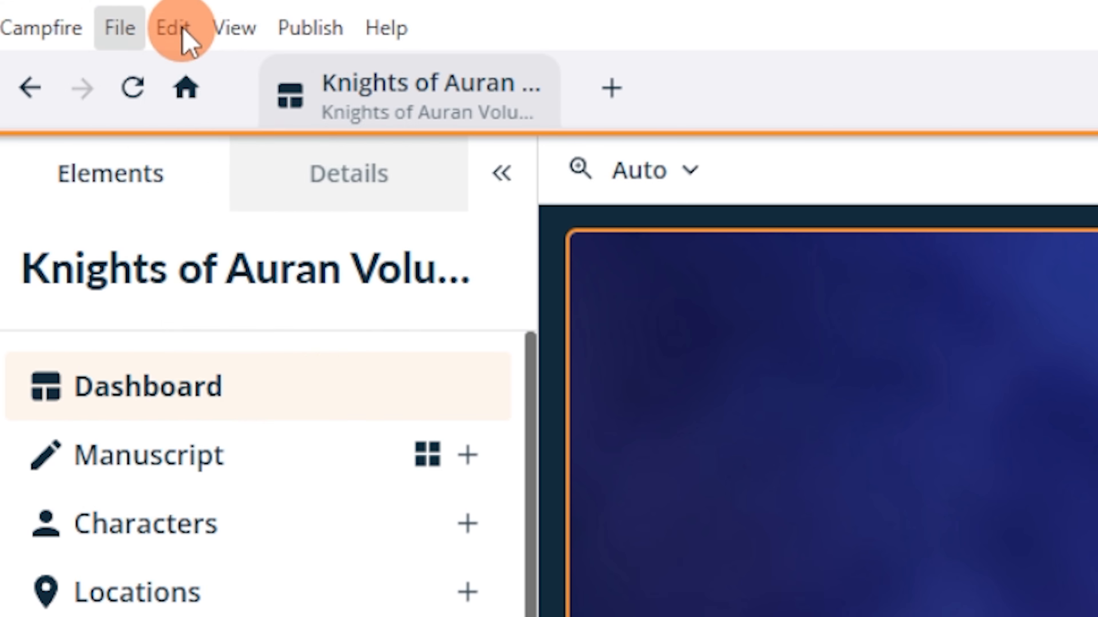
click(183, 28)
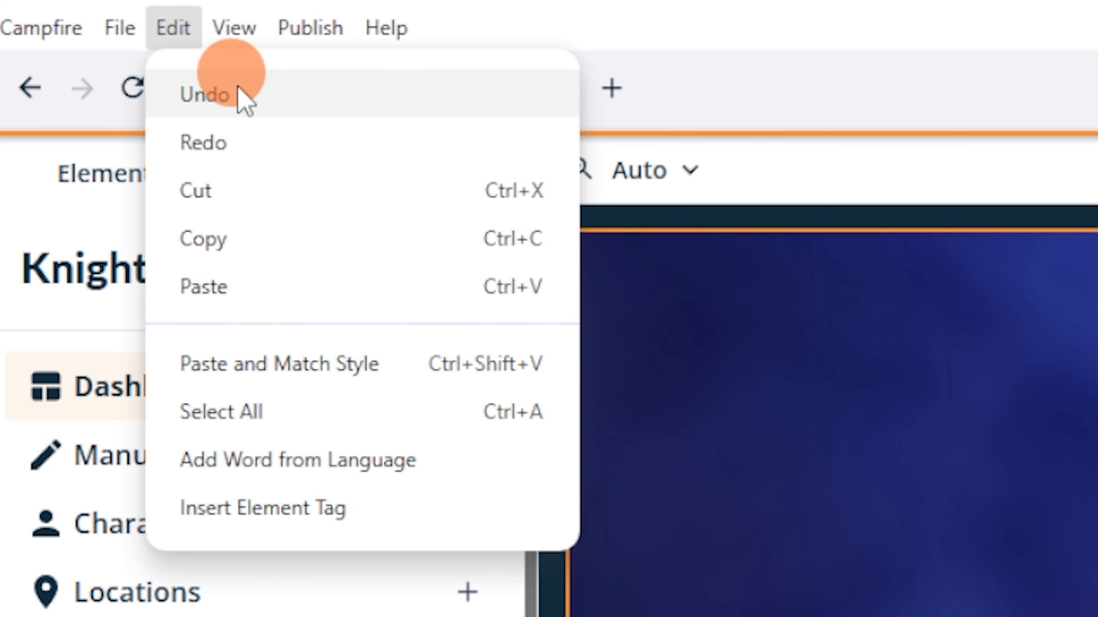
click(244, 26)
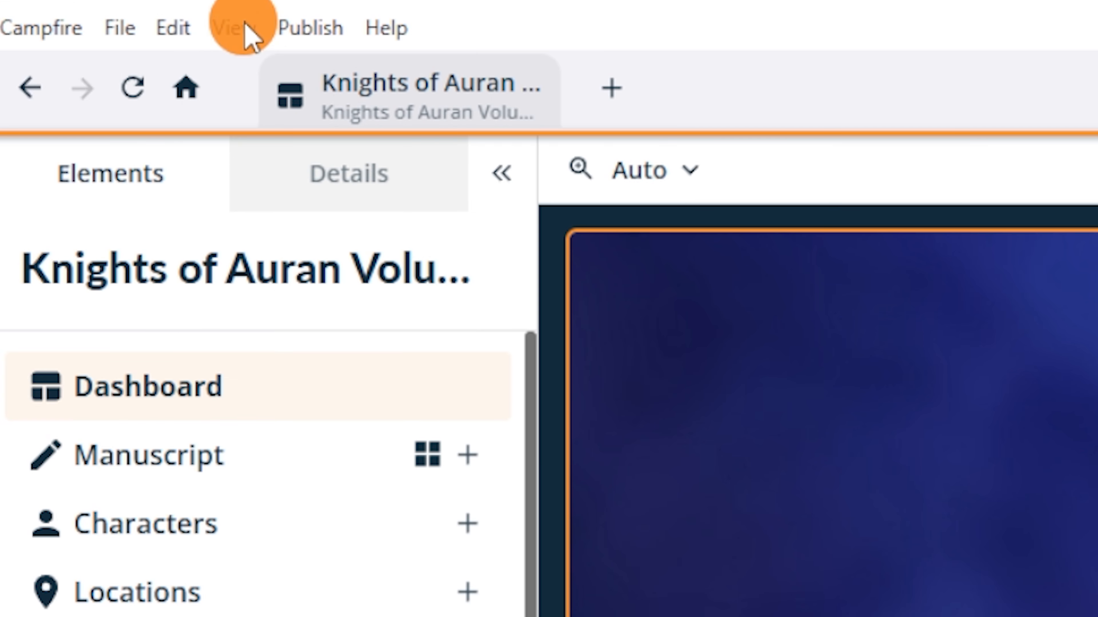
click(244, 26)
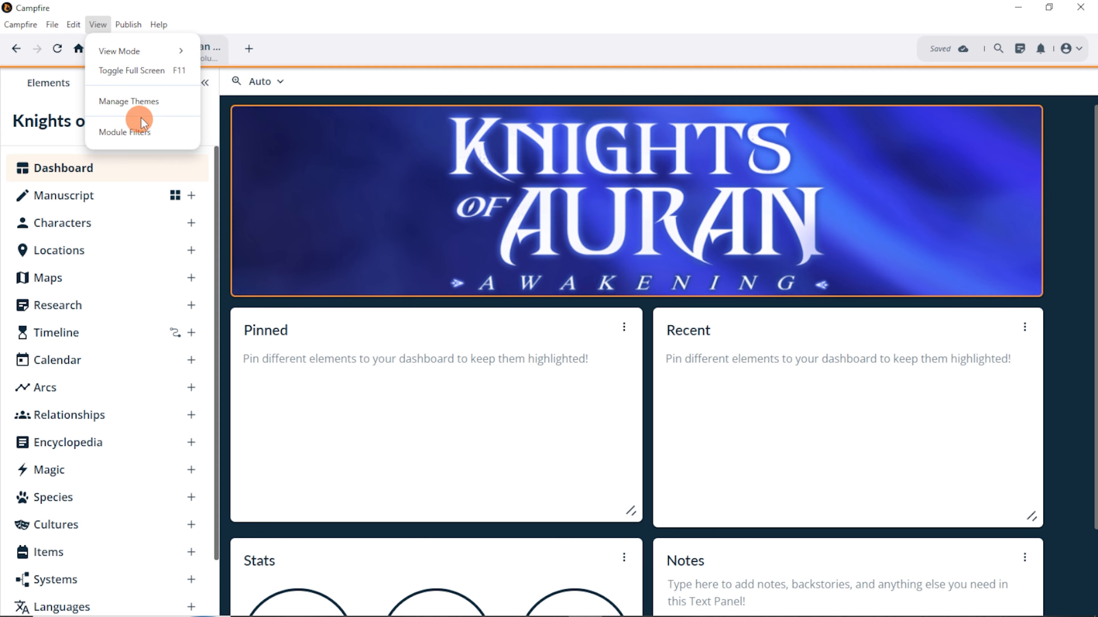
click(296, 38)
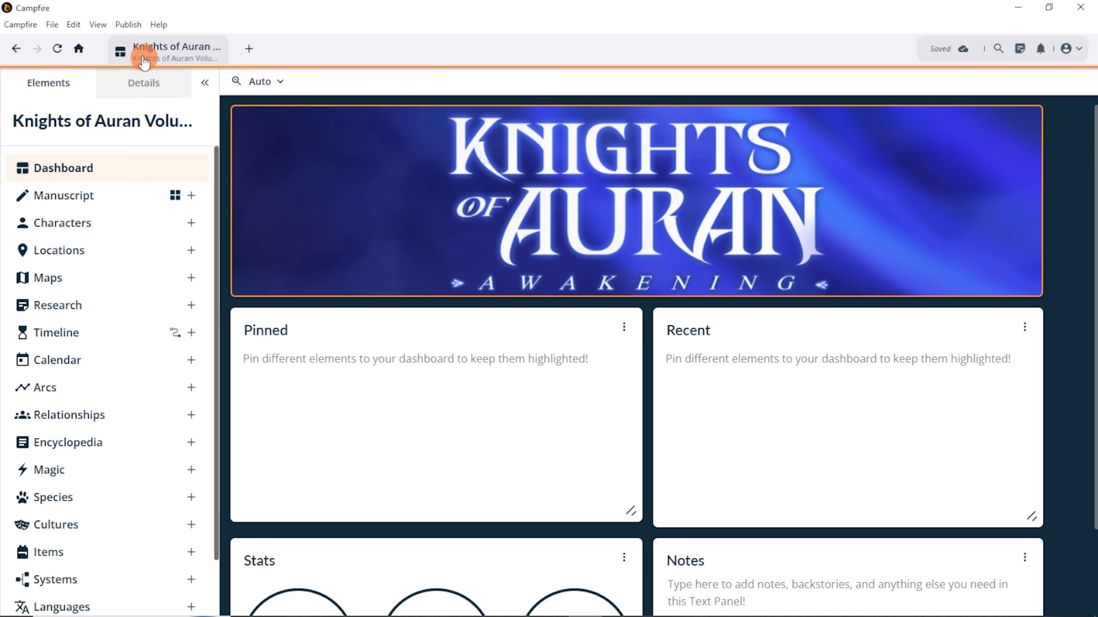
Step: Apply the Forest theme to the project and check how the dashboard looks with it
click(99, 25)
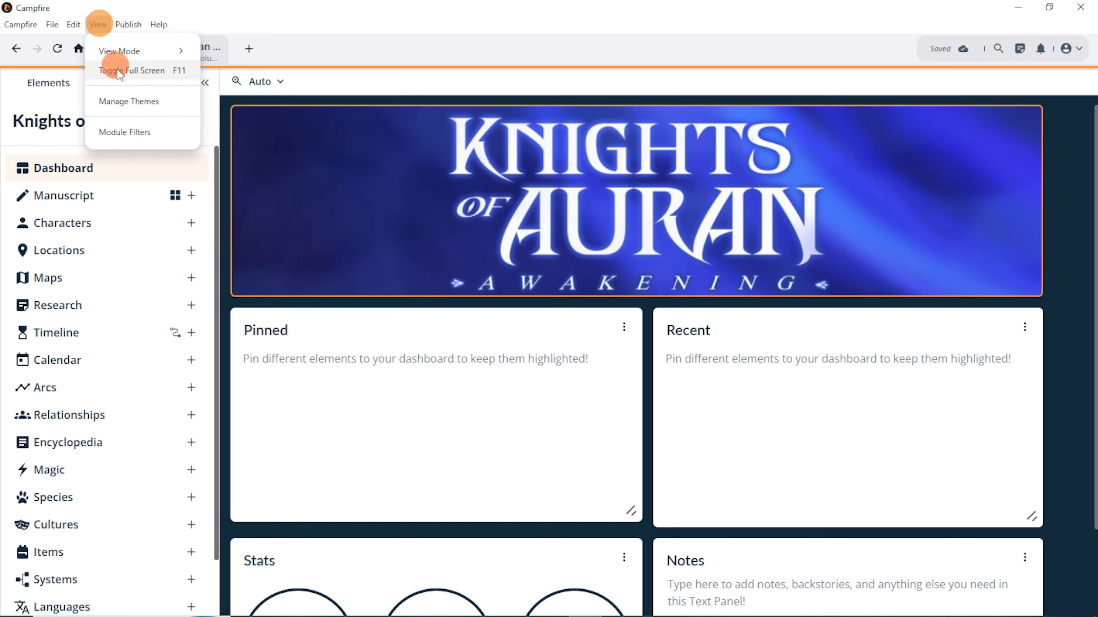
click(124, 102)
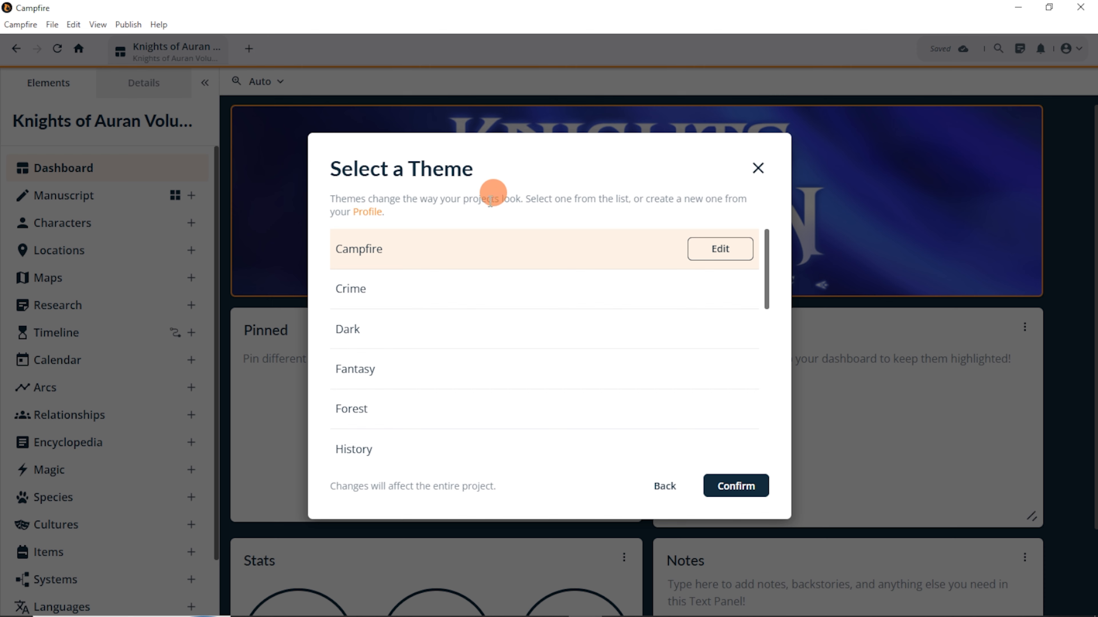
scroll(476, 355, down, 10)
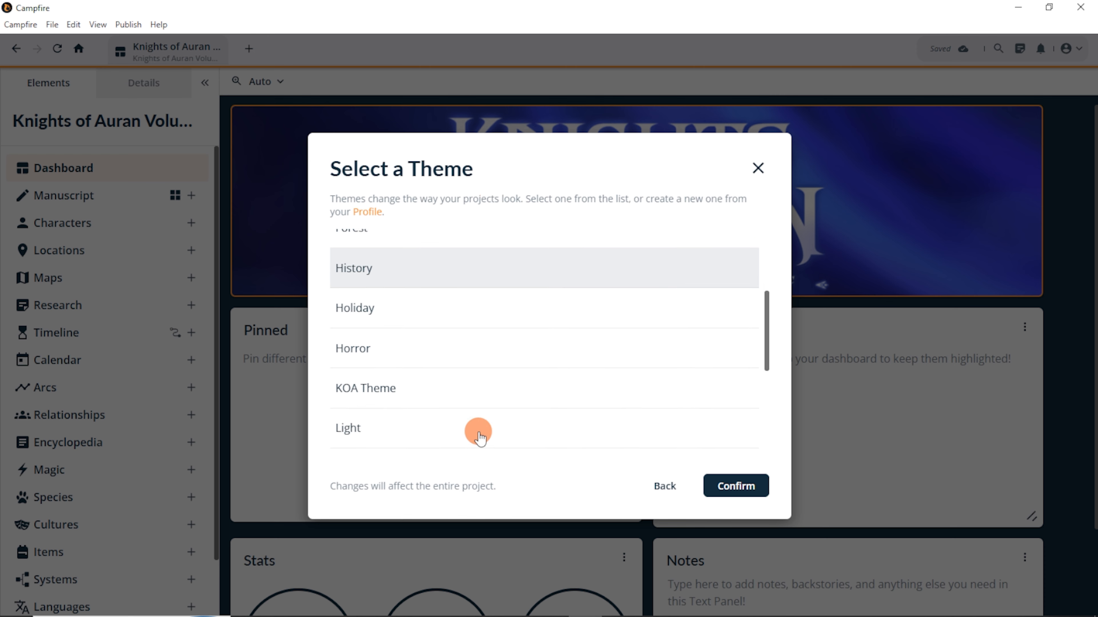
scroll(479, 433, up, 10)
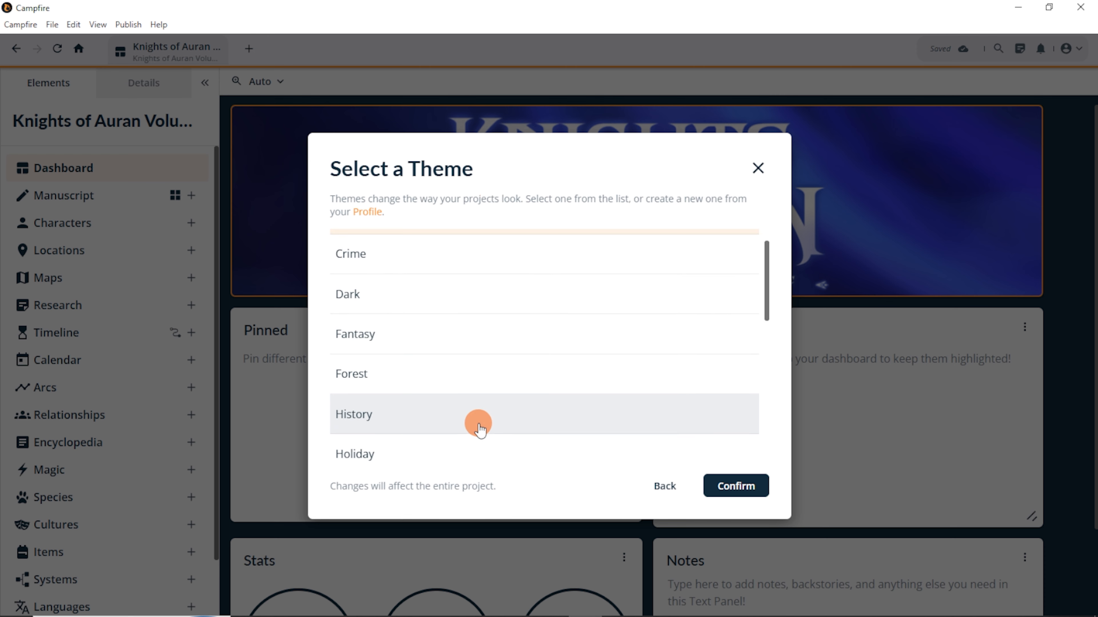
click(479, 426)
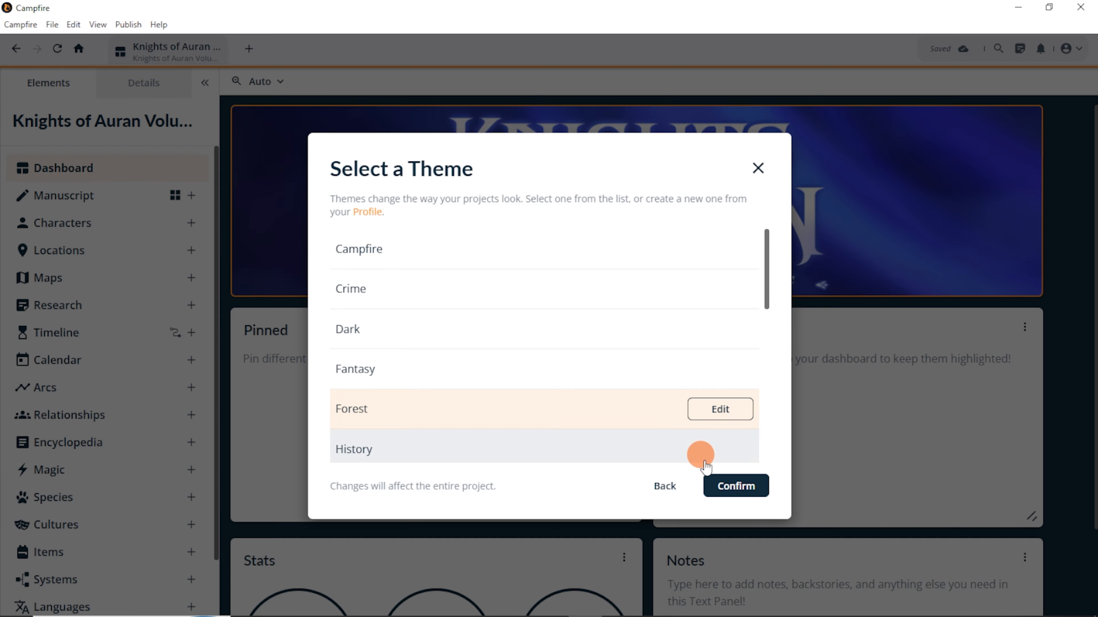
click(730, 485)
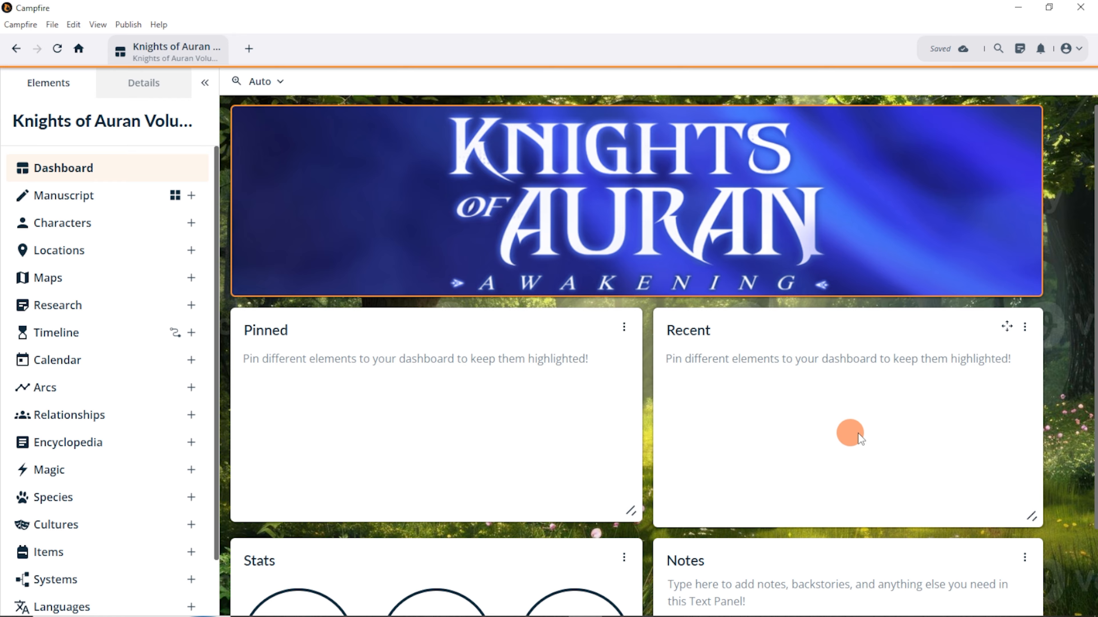
scroll(875, 435, down, 2)
scroll(882, 433, up, 2)
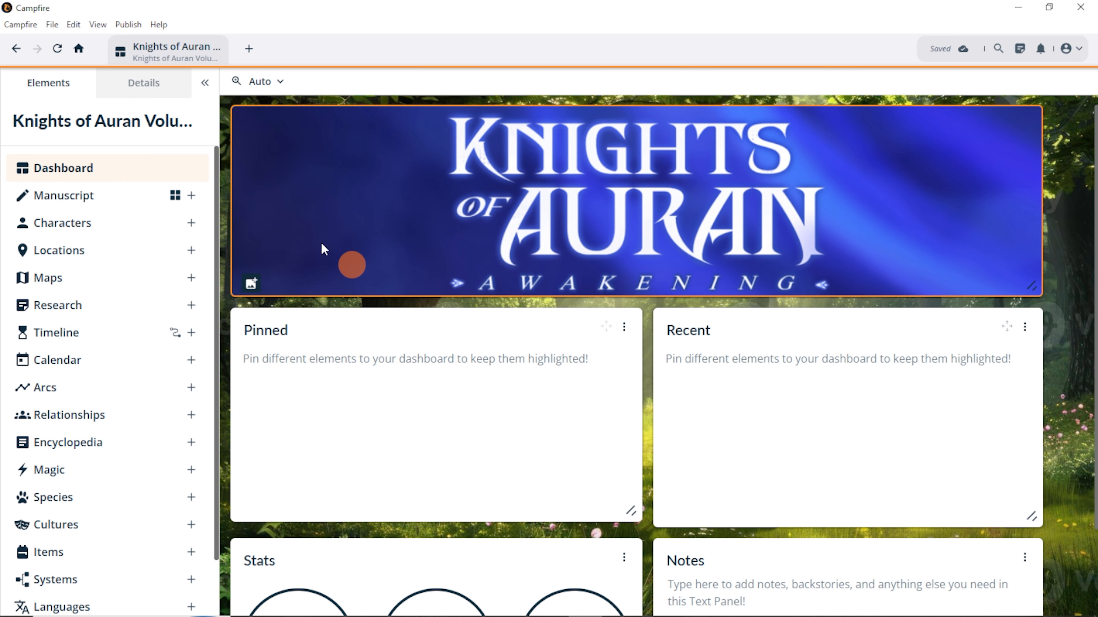
Step: Apply the Fantasy theme to the project and look over the restyled dashboard panels
click(123, 23)
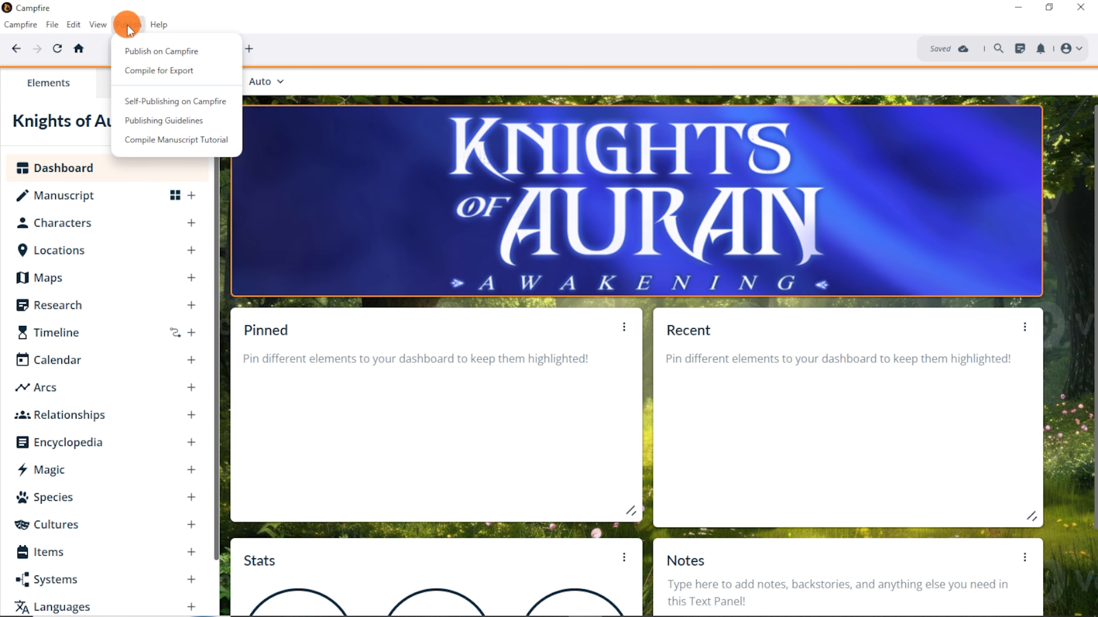
click(98, 24)
click(121, 101)
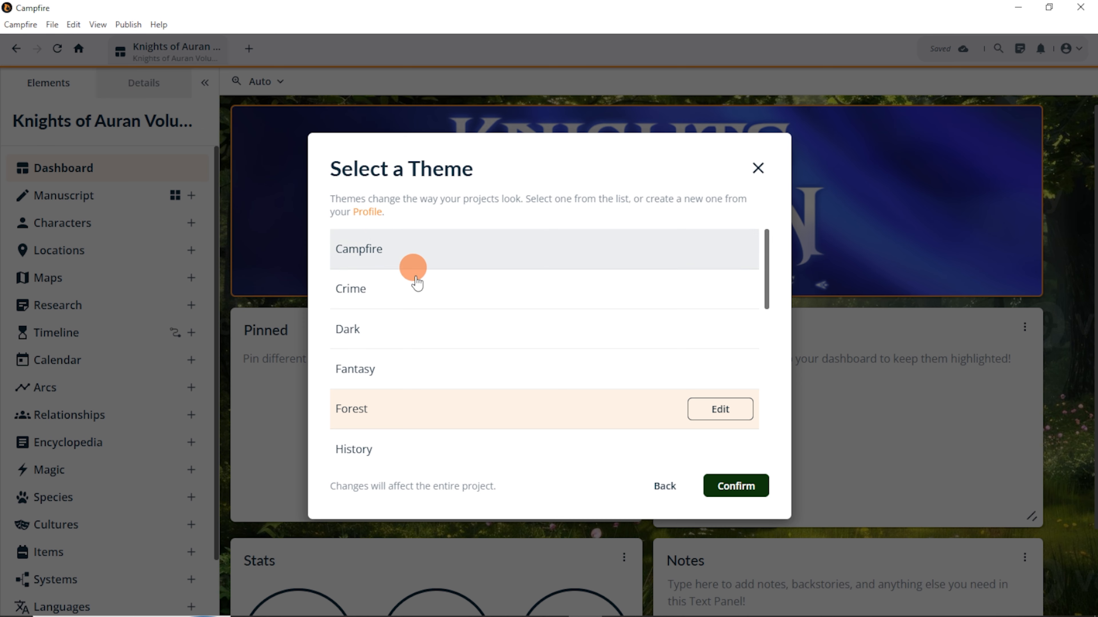
click(402, 367)
click(730, 486)
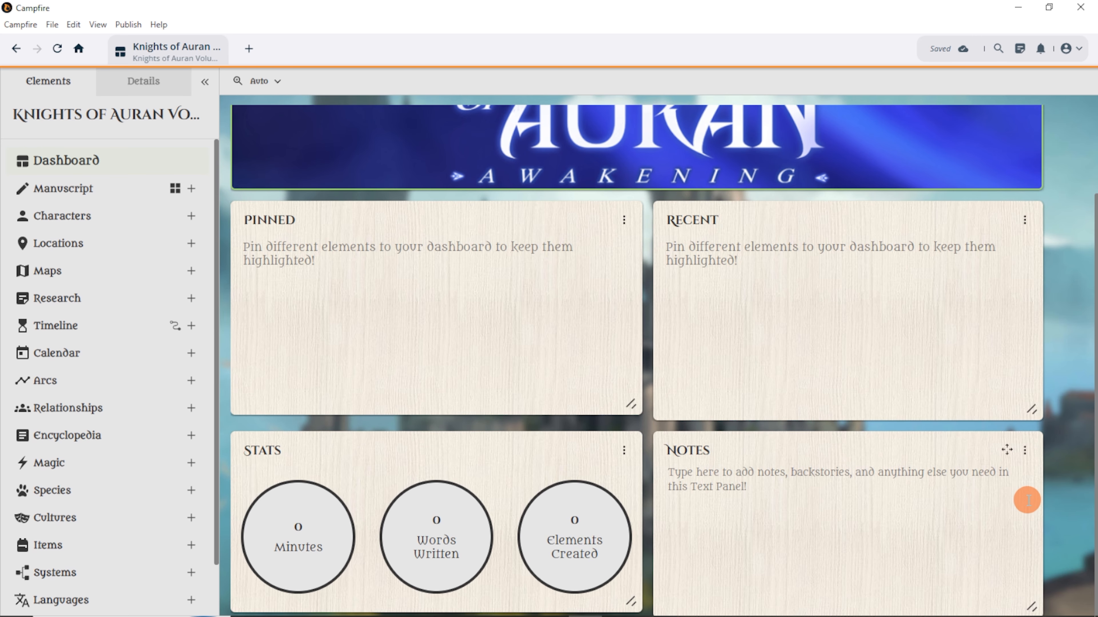
scroll(1024, 497, up, 2)
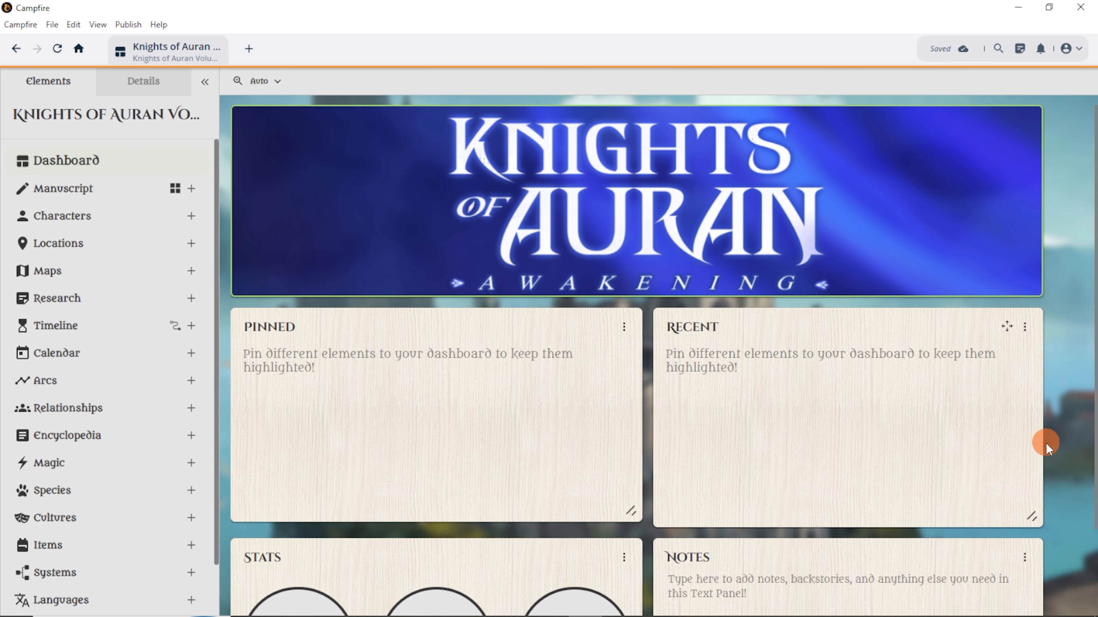
scroll(786, 390, down, 2)
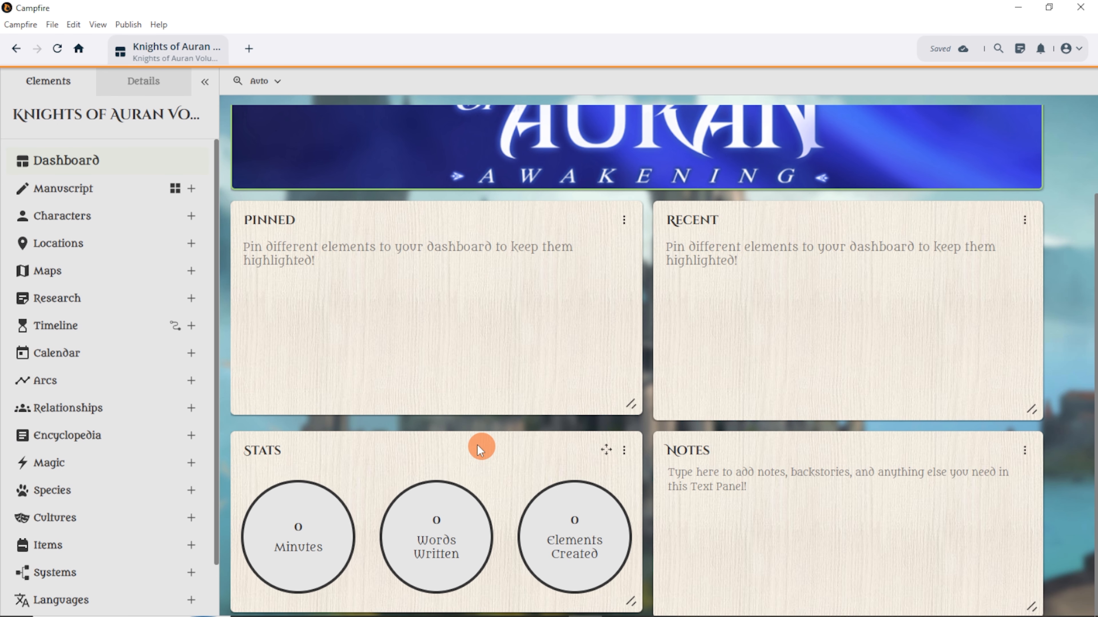
scroll(539, 308, up, 2)
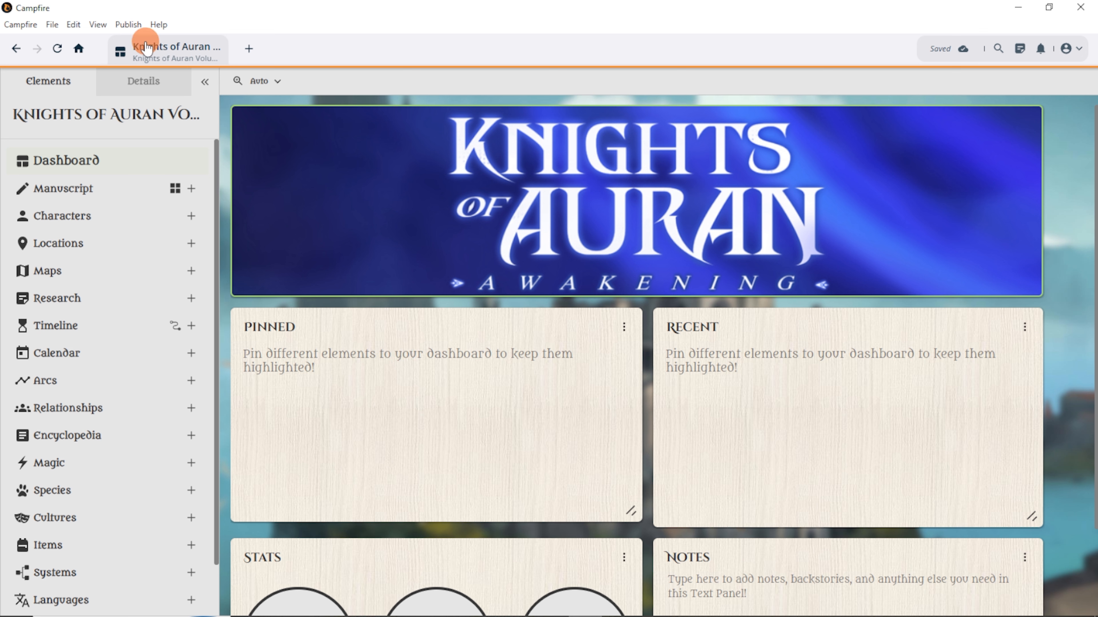
Step: Go to the profile's Campfire Themes list from the theme selection and open KOA Theme for editing
click(99, 25)
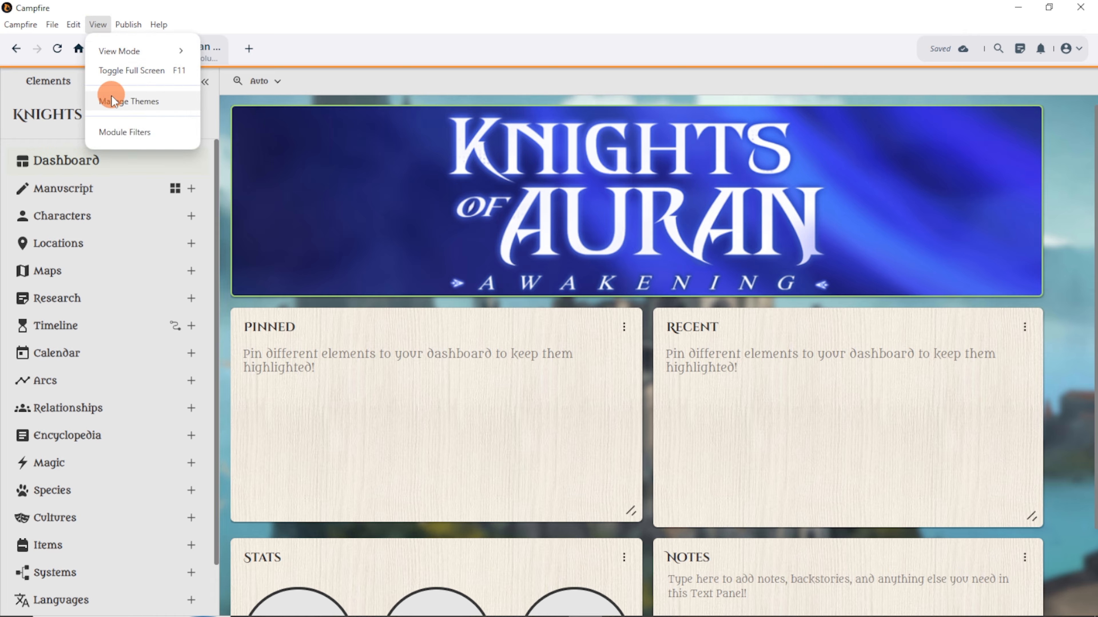
click(115, 102)
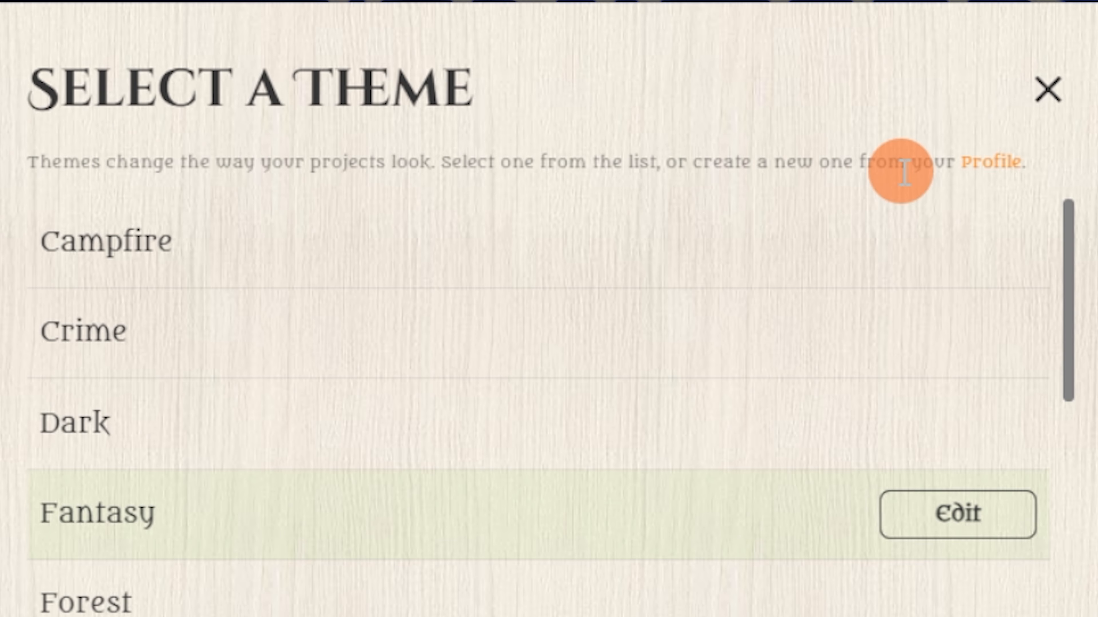
click(1001, 161)
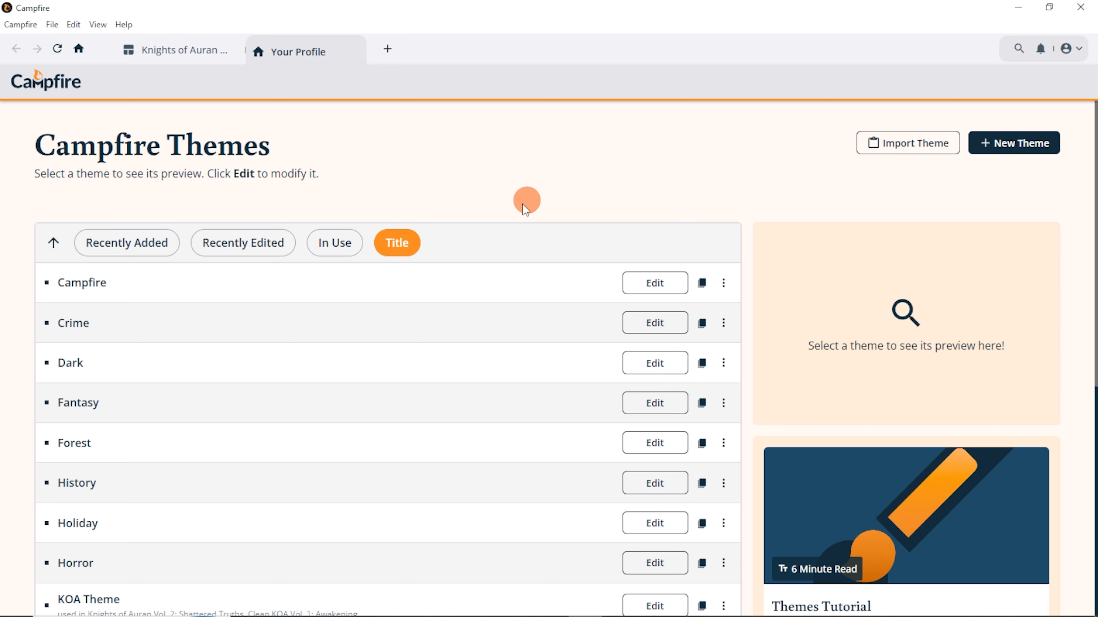
scroll(522, 208, down, 10)
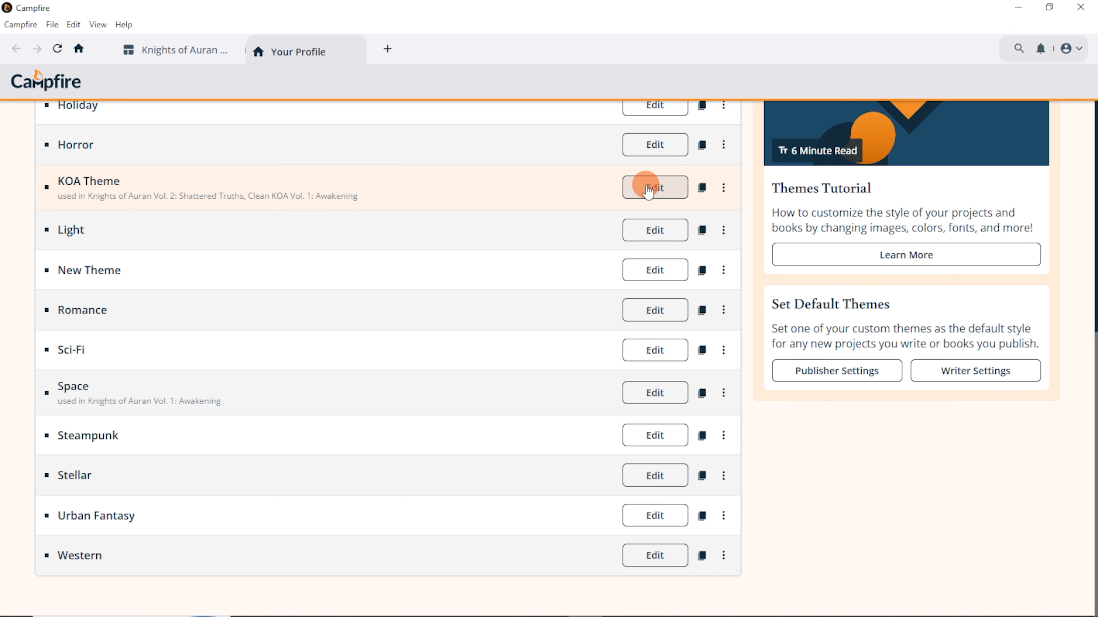
click(648, 190)
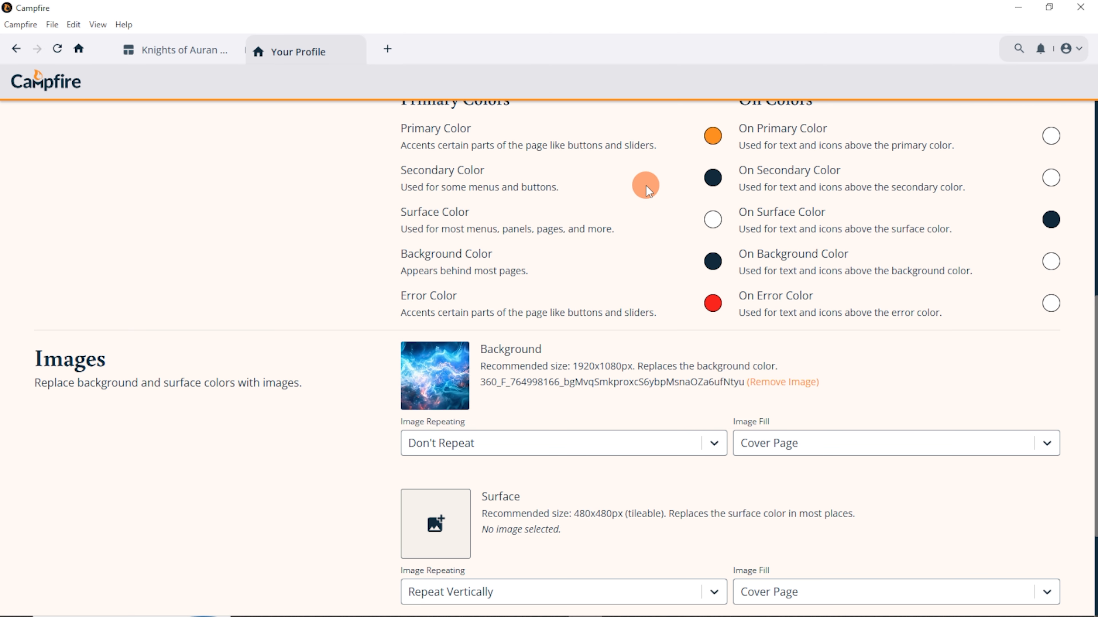
Step: Look through KOA Theme's preview, color and image settings, and set its Surface Color to light blue
scroll(646, 194, up, 8)
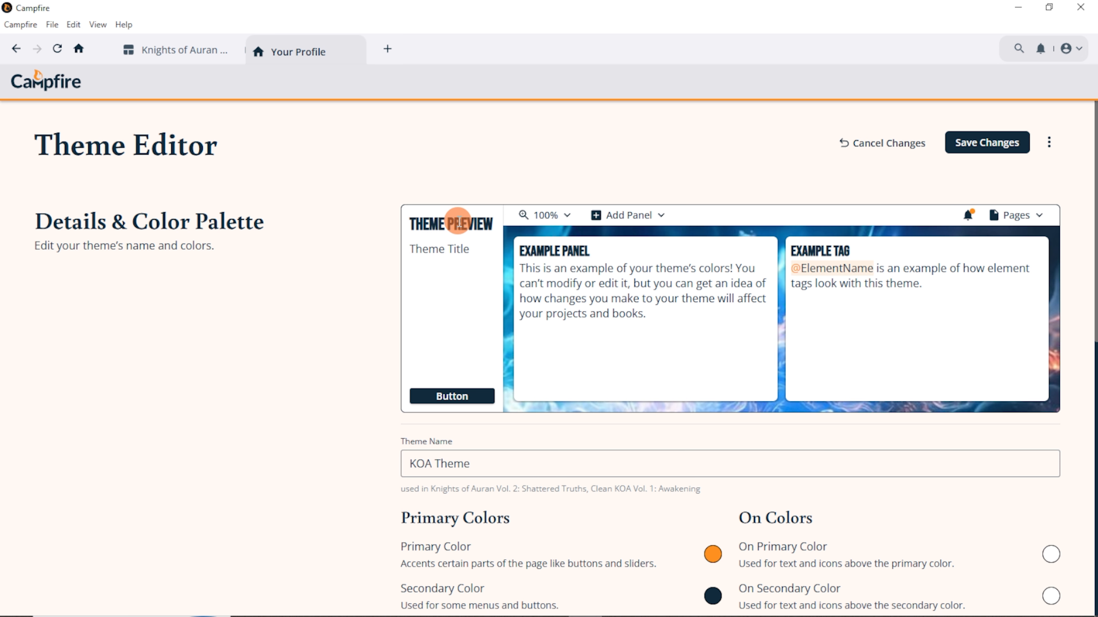
scroll(696, 342, down, 3)
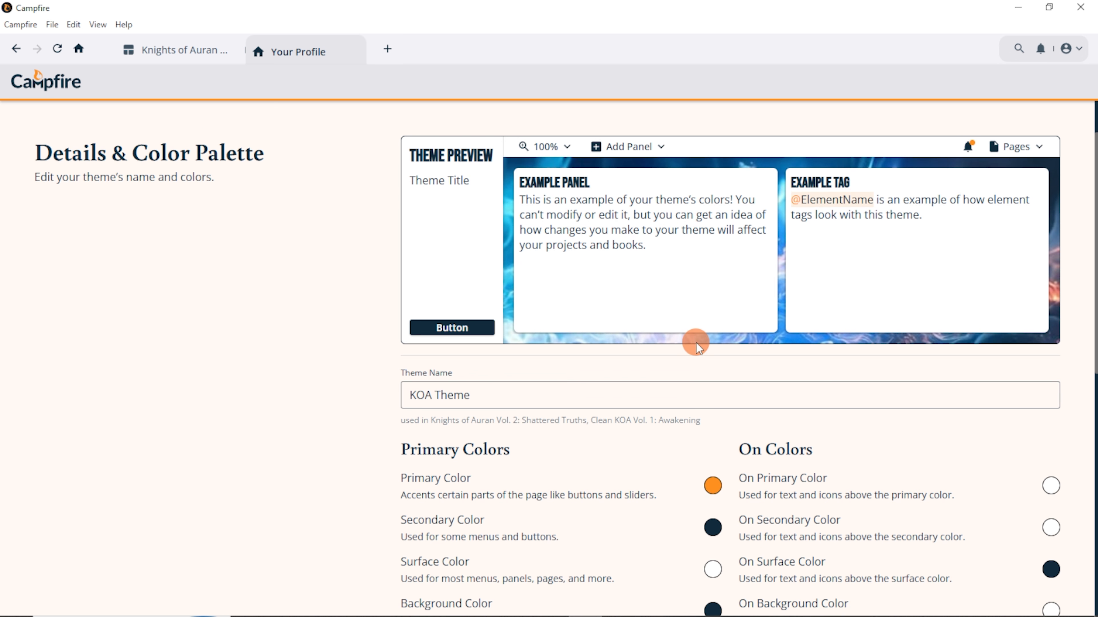
scroll(573, 427, down, 3)
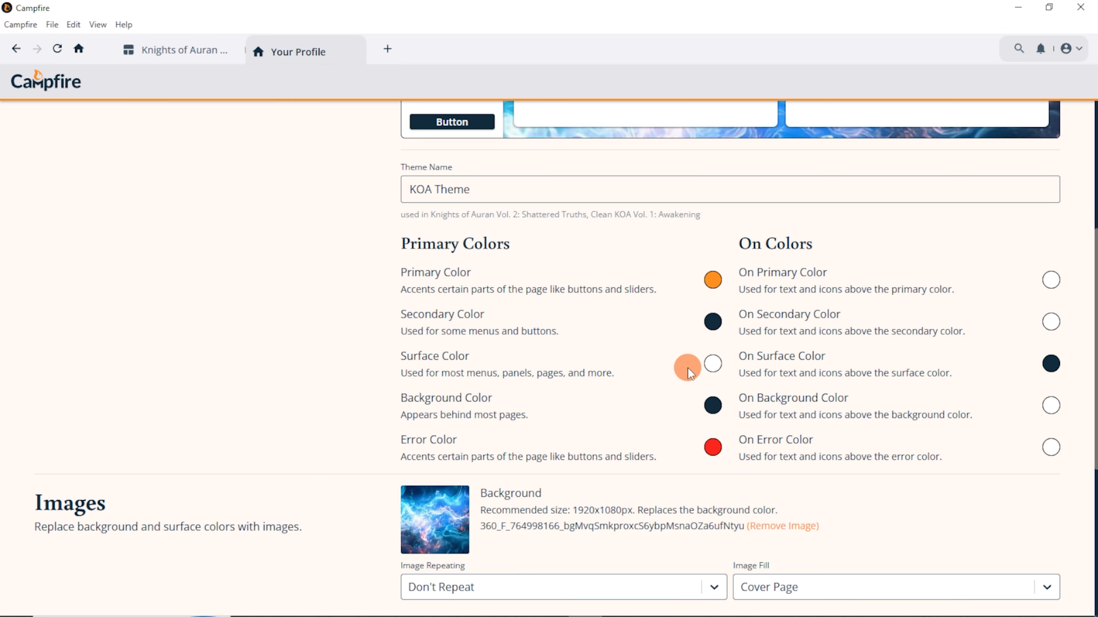
scroll(683, 369, up, 5)
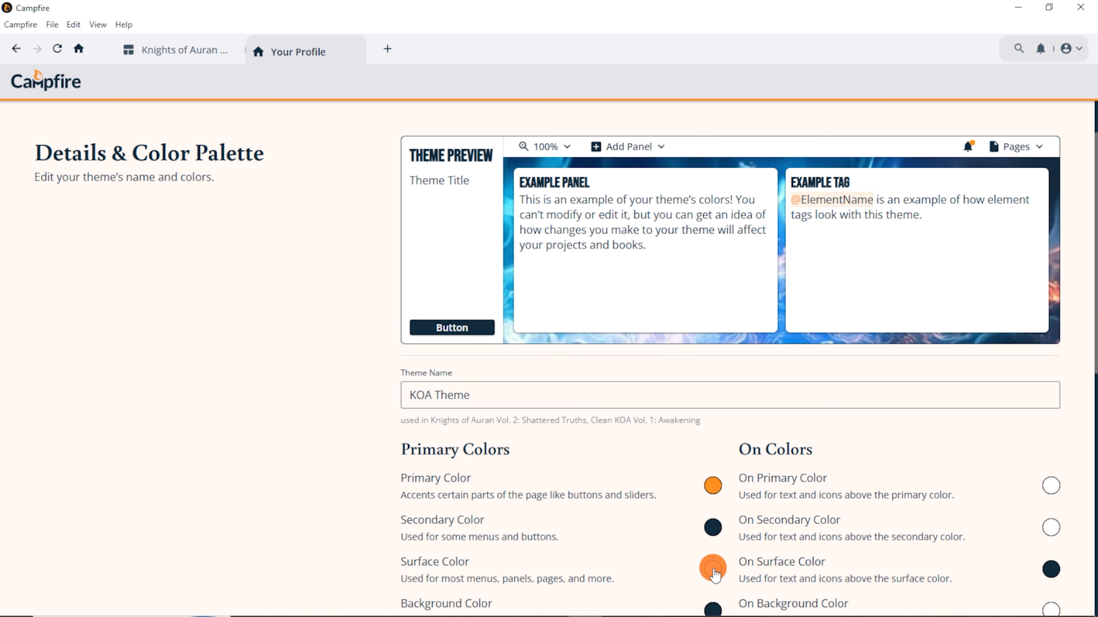
click(713, 569)
click(797, 406)
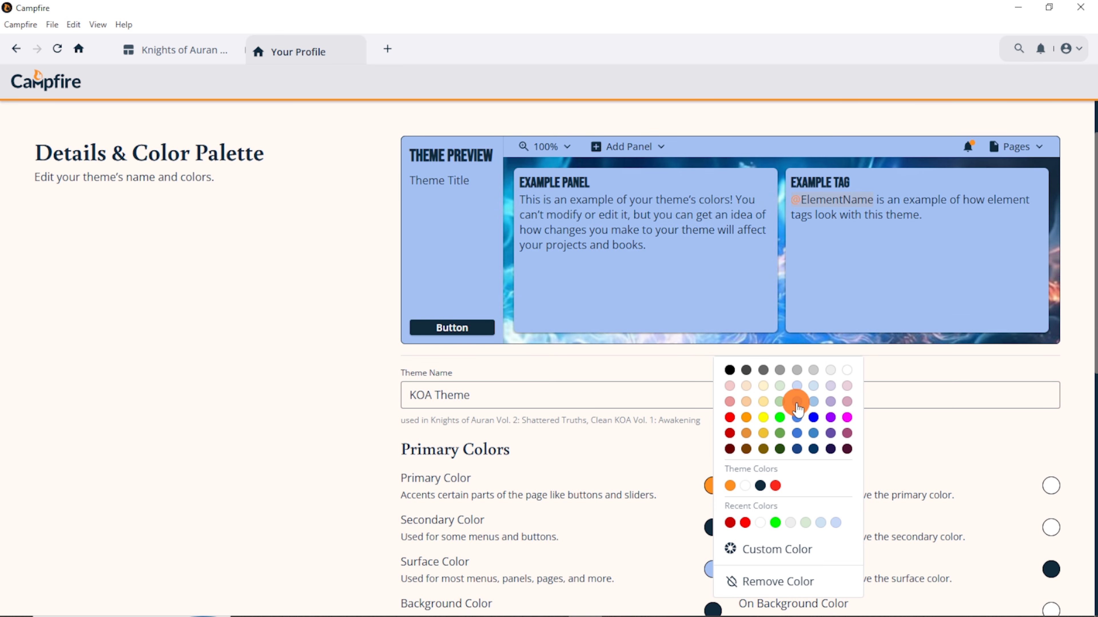
Step: Try several pale blue, grey and lavender shades for KOA Theme's Surface Color and settle on white
click(812, 389)
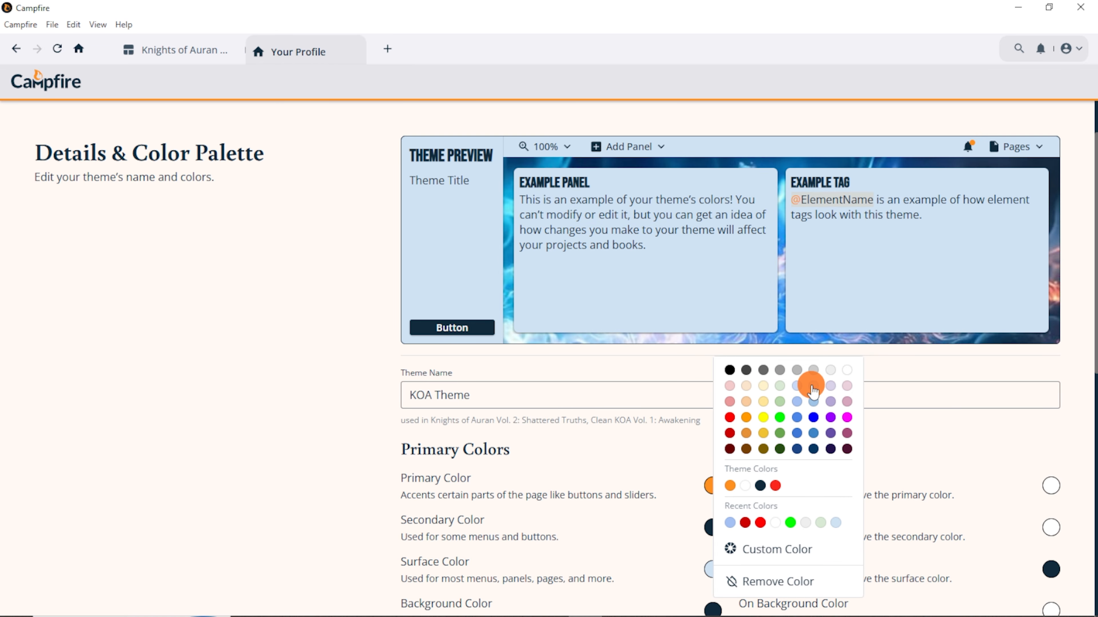
click(799, 386)
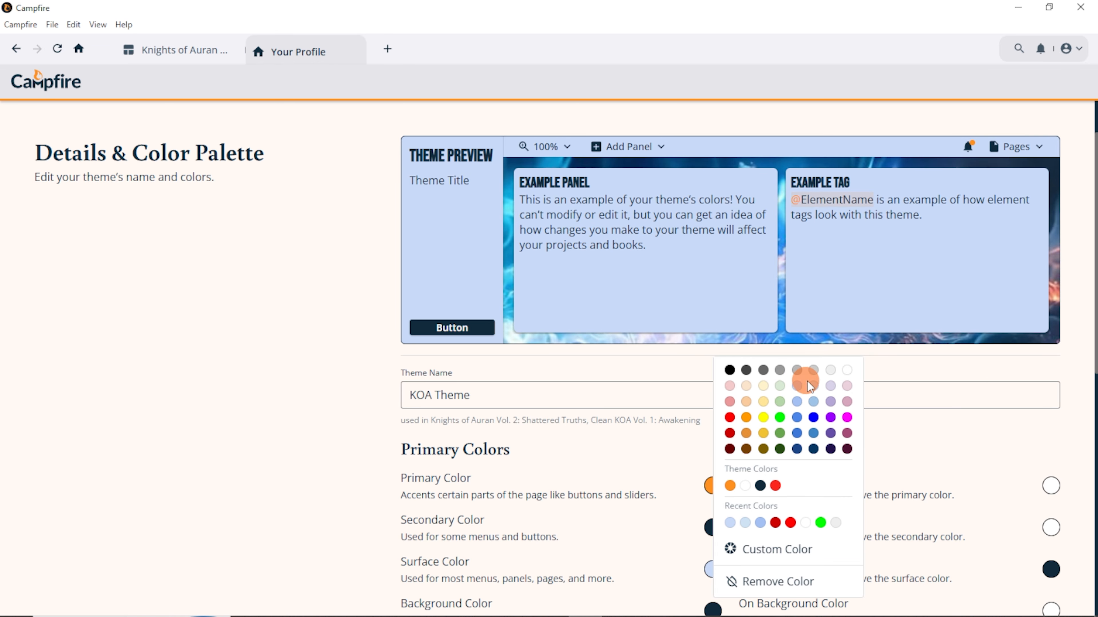
click(830, 375)
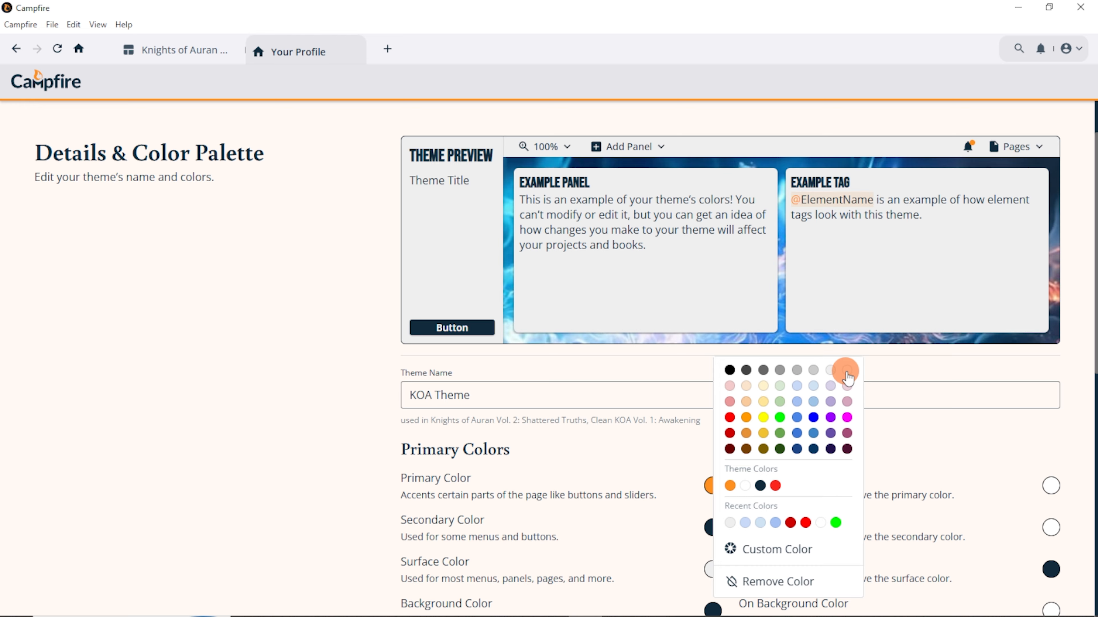
click(847, 371)
click(815, 387)
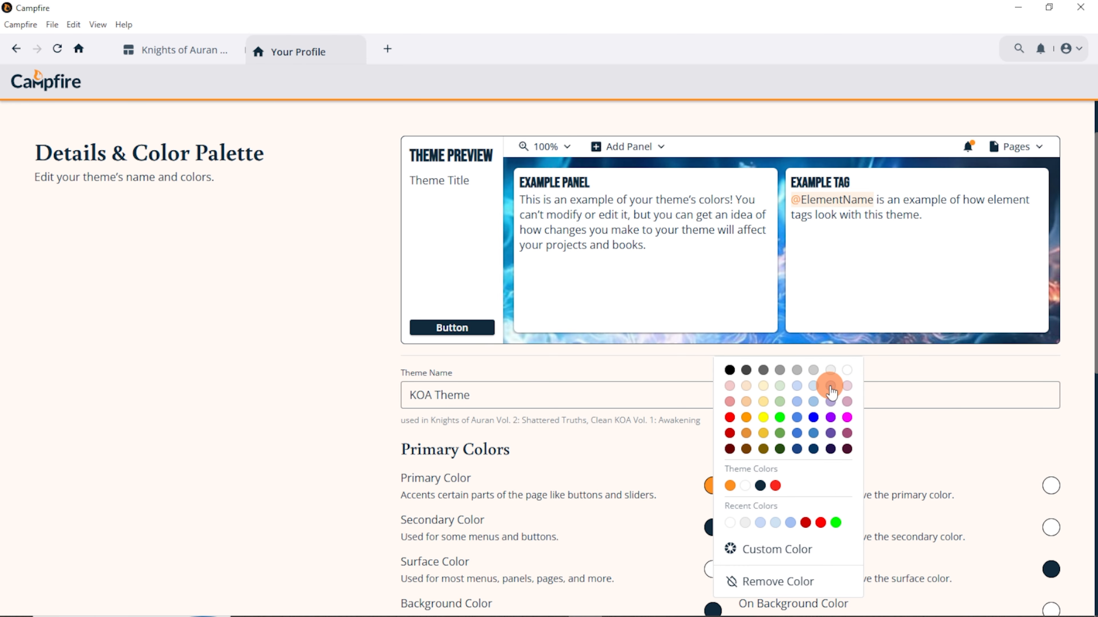
click(818, 389)
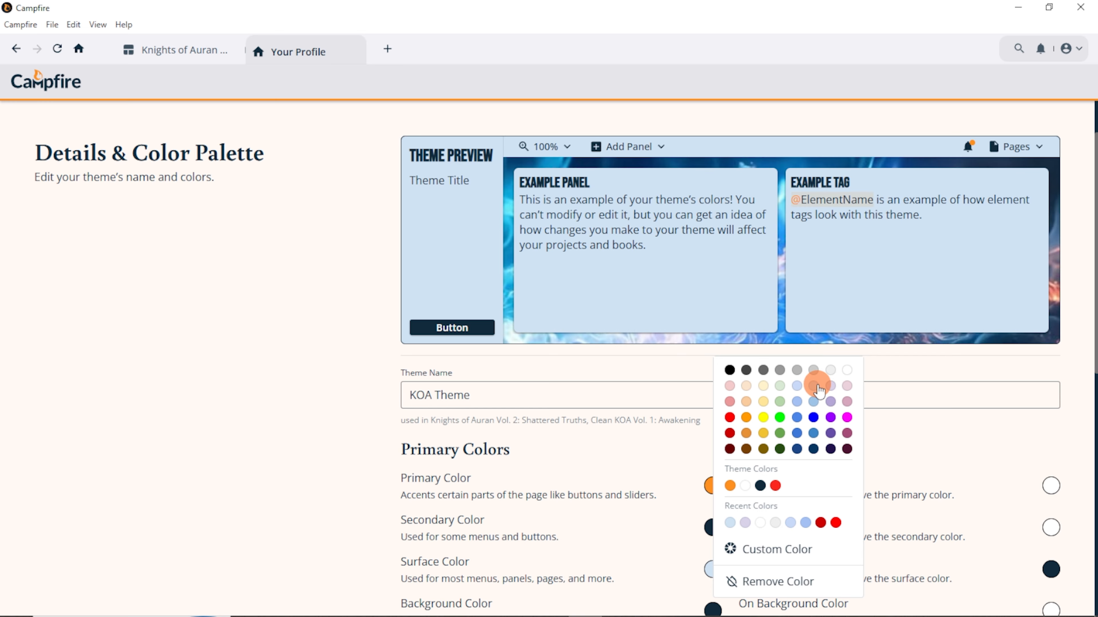
click(845, 372)
click(750, 436)
click(681, 455)
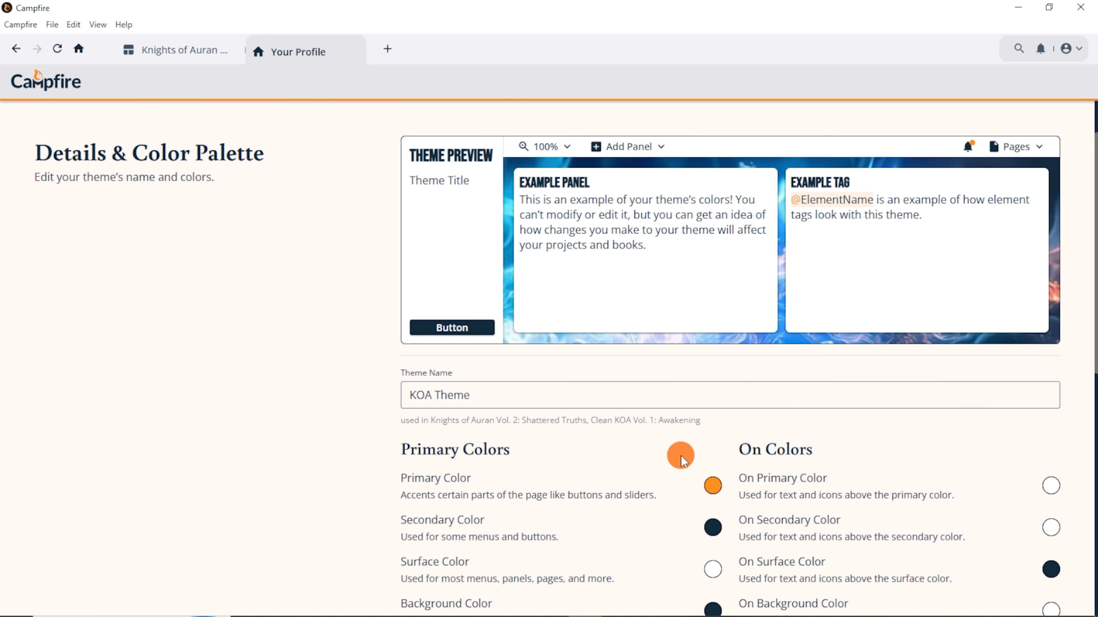
Step: Try light blue and bright green as the theme's Primary Color, and finally set it to orange
click(713, 486)
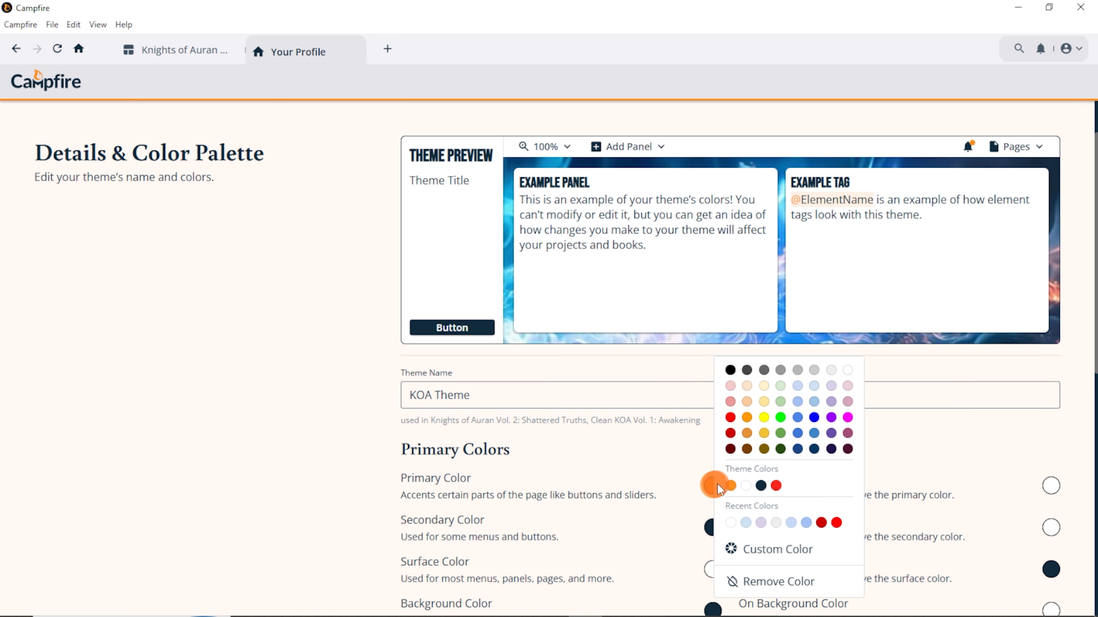
click(814, 402)
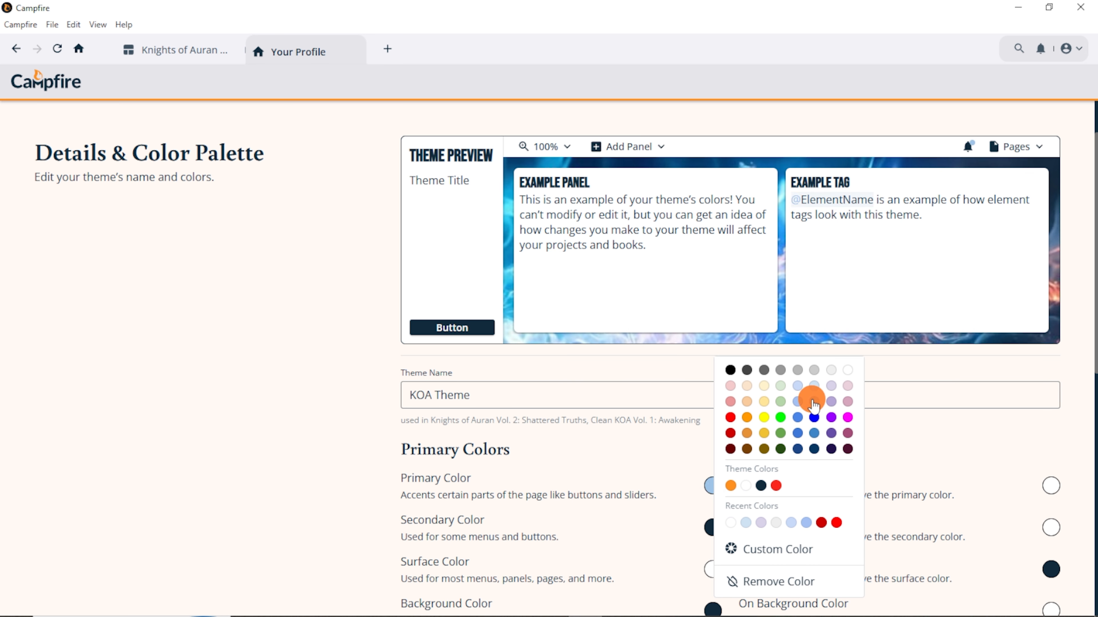
click(730, 486)
click(780, 417)
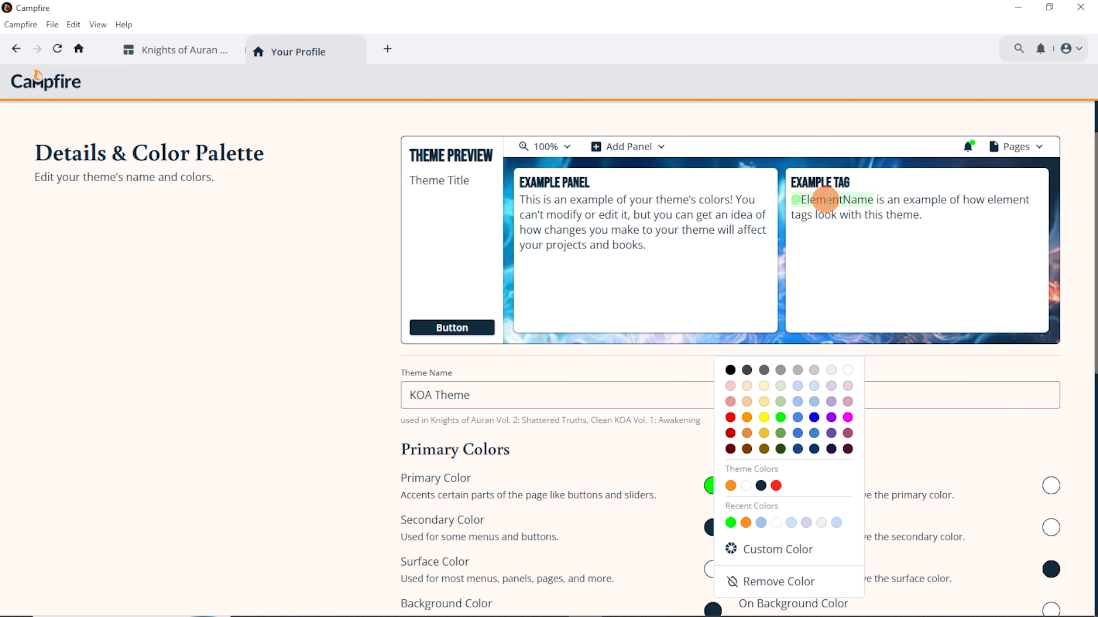
click(747, 417)
click(677, 425)
Step: Set the theme's Surface image to the pale purple-crystal frame from the Vol 1 gallery's Theme album and check it in the preview
scroll(674, 424, down, 3)
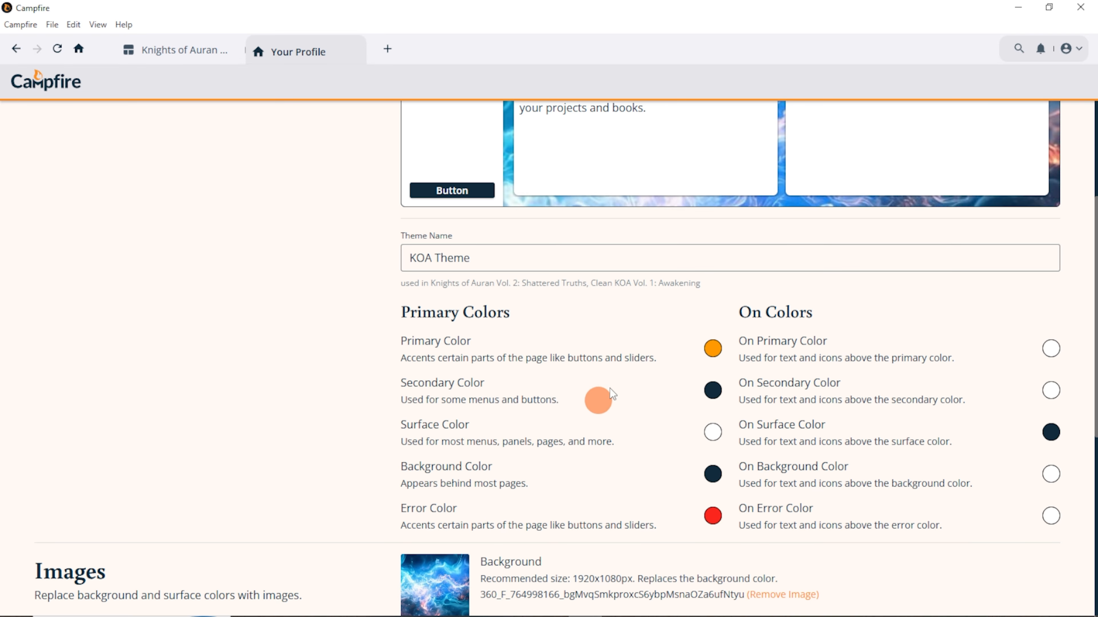
scroll(860, 415, down, 6)
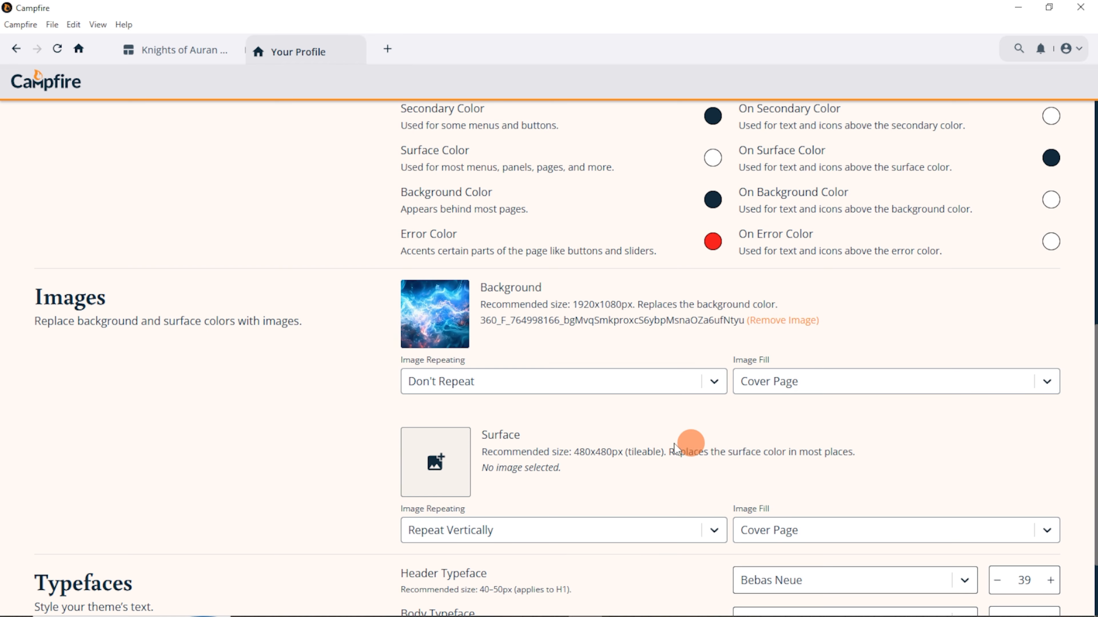
scroll(503, 441, down, 3)
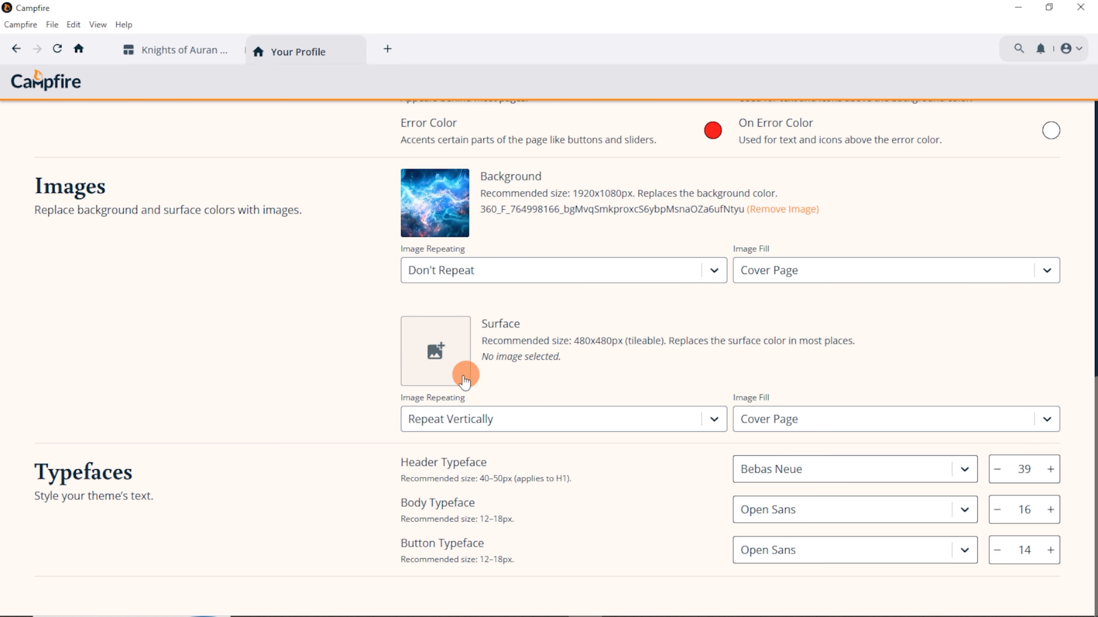
scroll(458, 372, up, 9)
scroll(461, 378, up, 4)
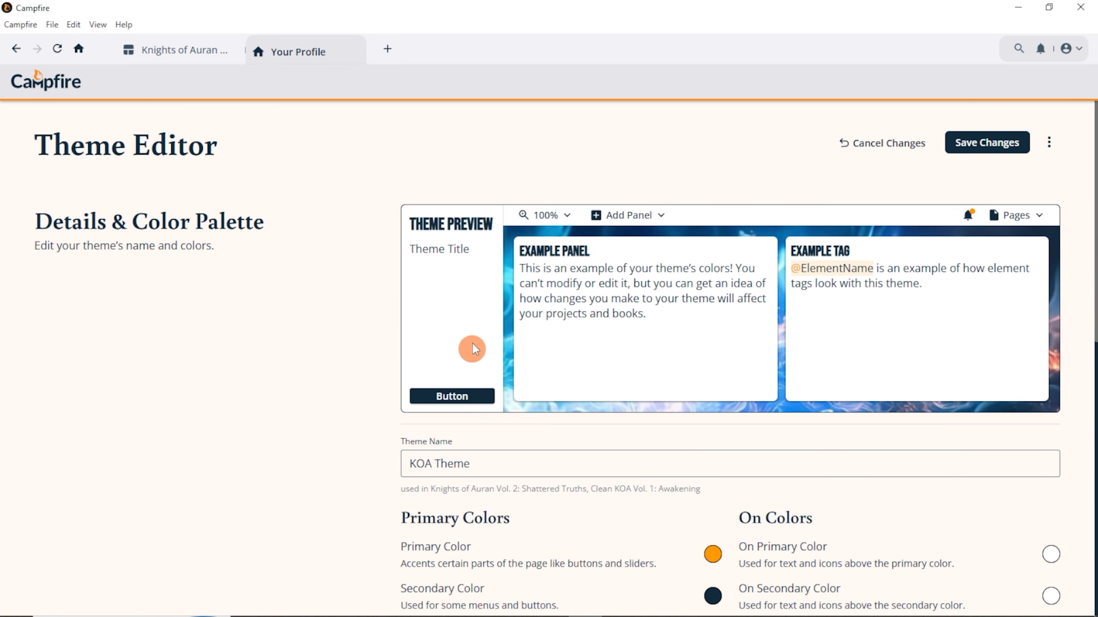
scroll(559, 468, down, 11)
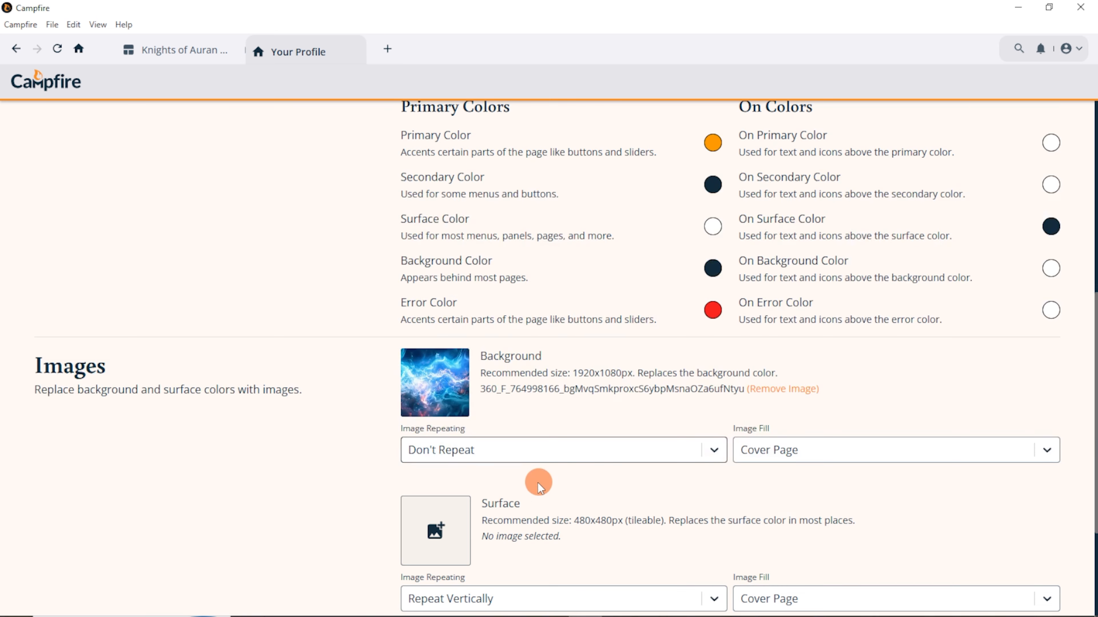
click(453, 461)
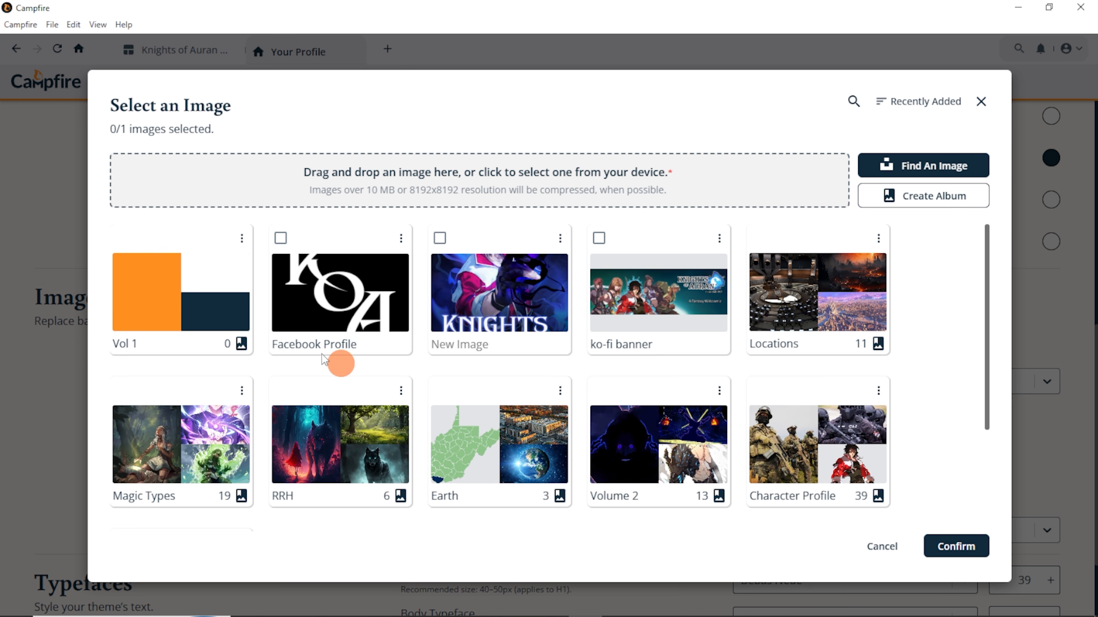
click(186, 314)
click(312, 346)
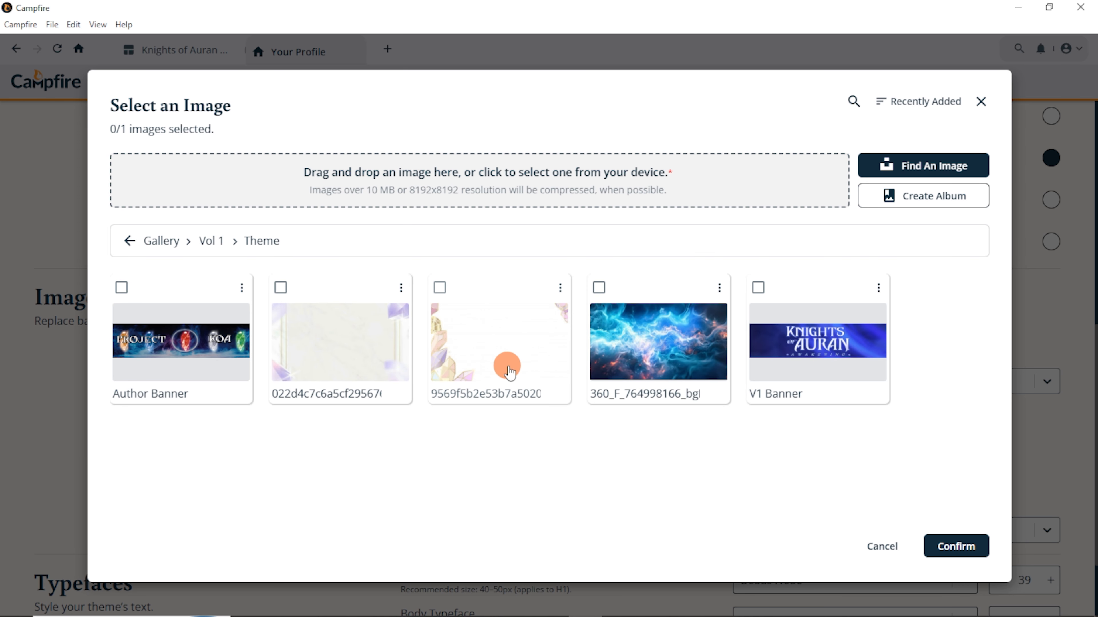
click(350, 348)
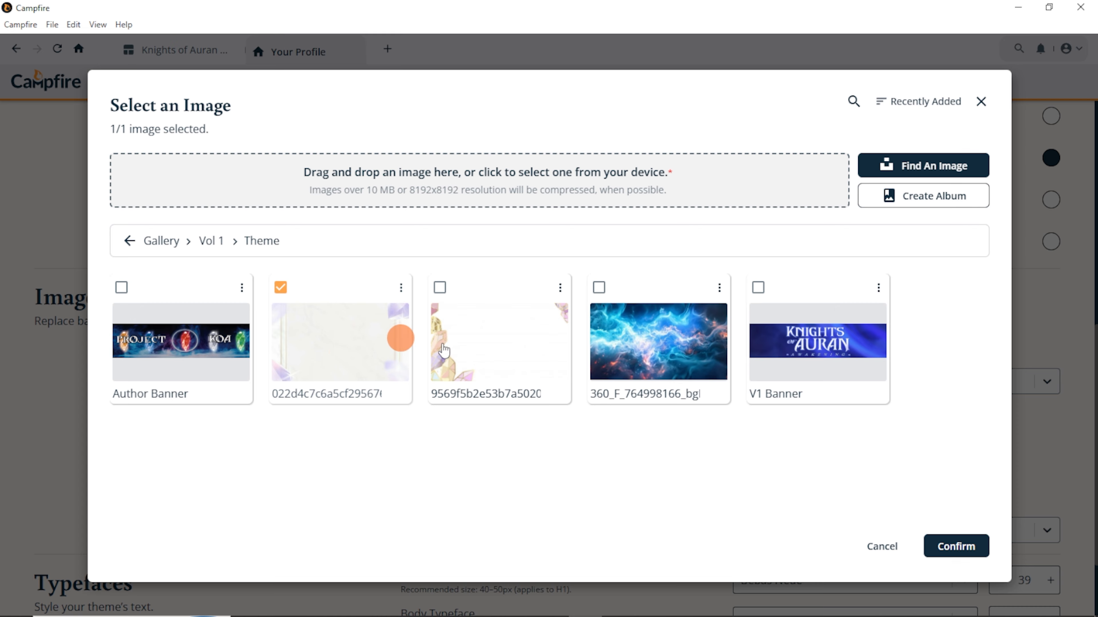
click(939, 546)
scroll(775, 482, up, 8)
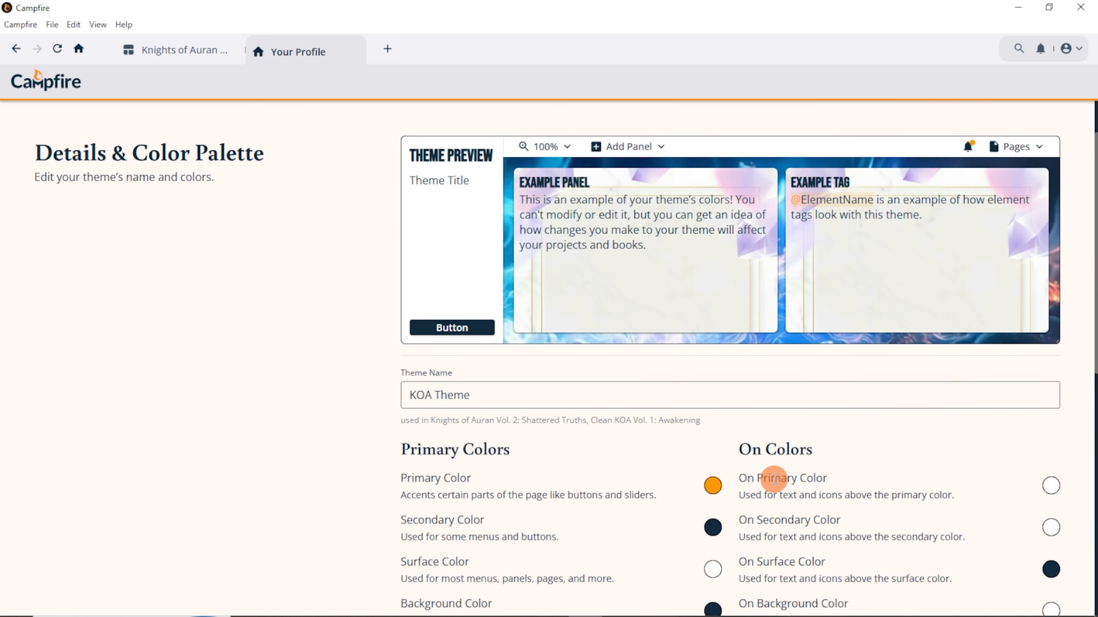
scroll(774, 477, up, 2)
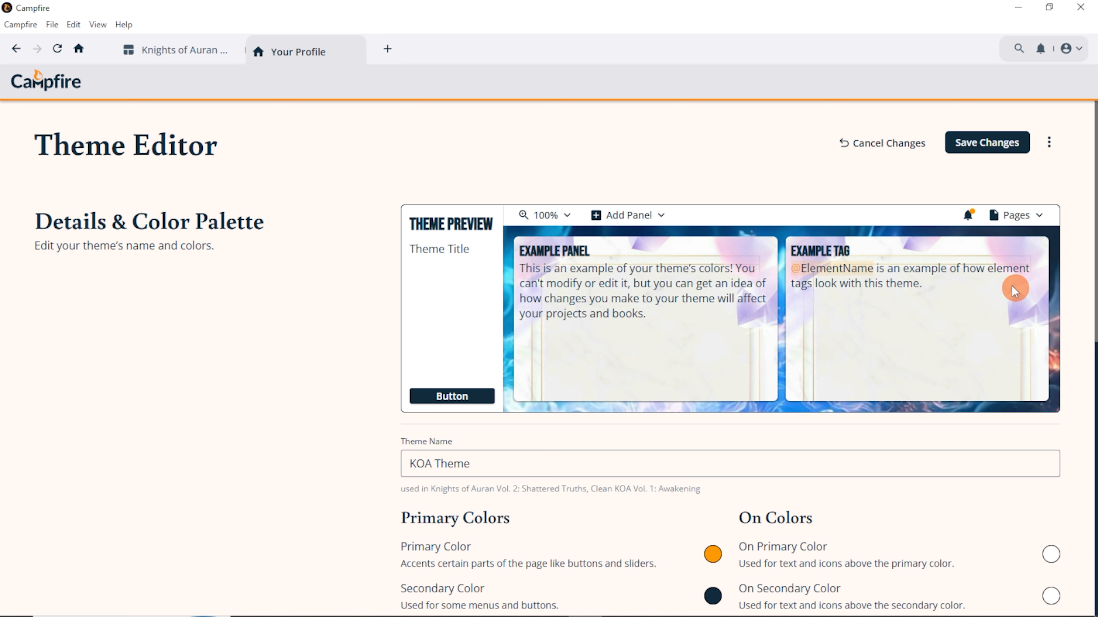
Step: Remove the theme's Surface image and check the preview without it
scroll(634, 366, down, 10)
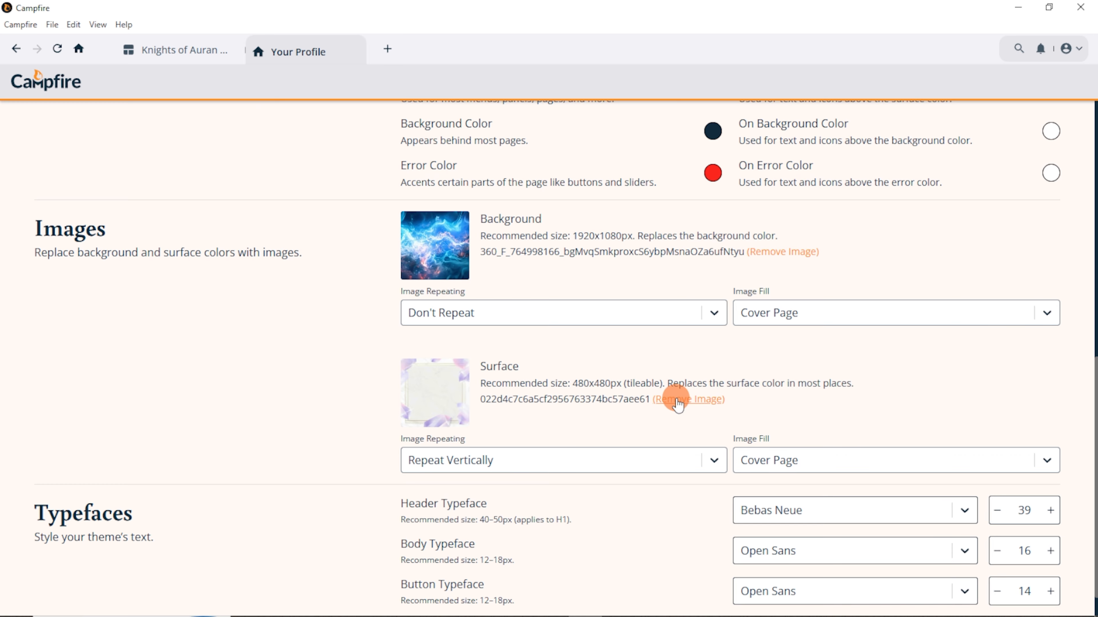
click(677, 400)
scroll(676, 399, up, 5)
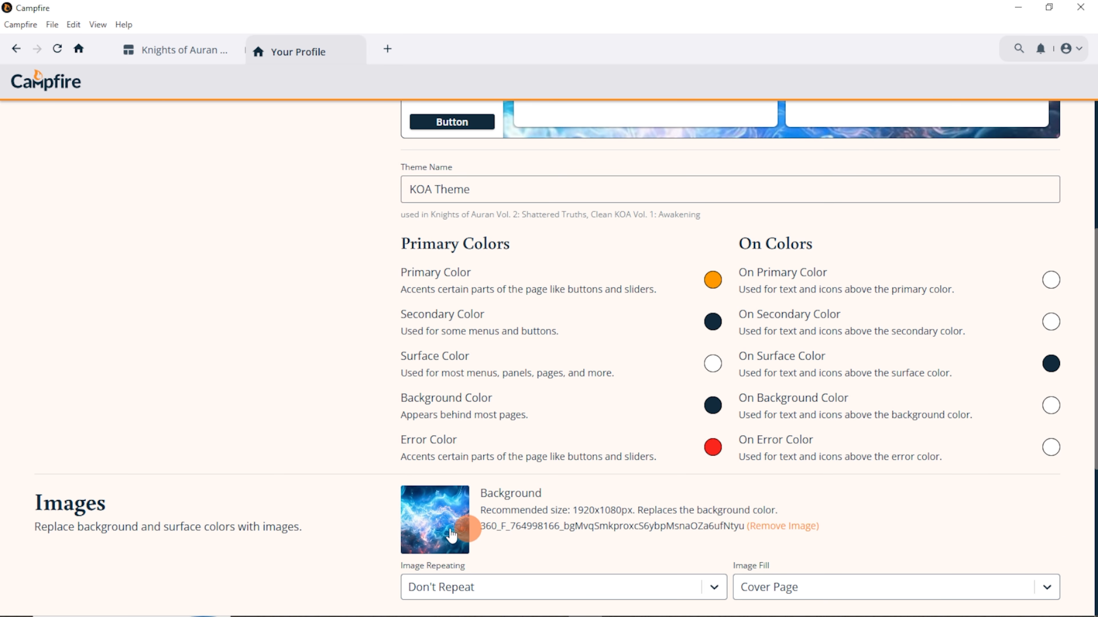
scroll(462, 517, up, 6)
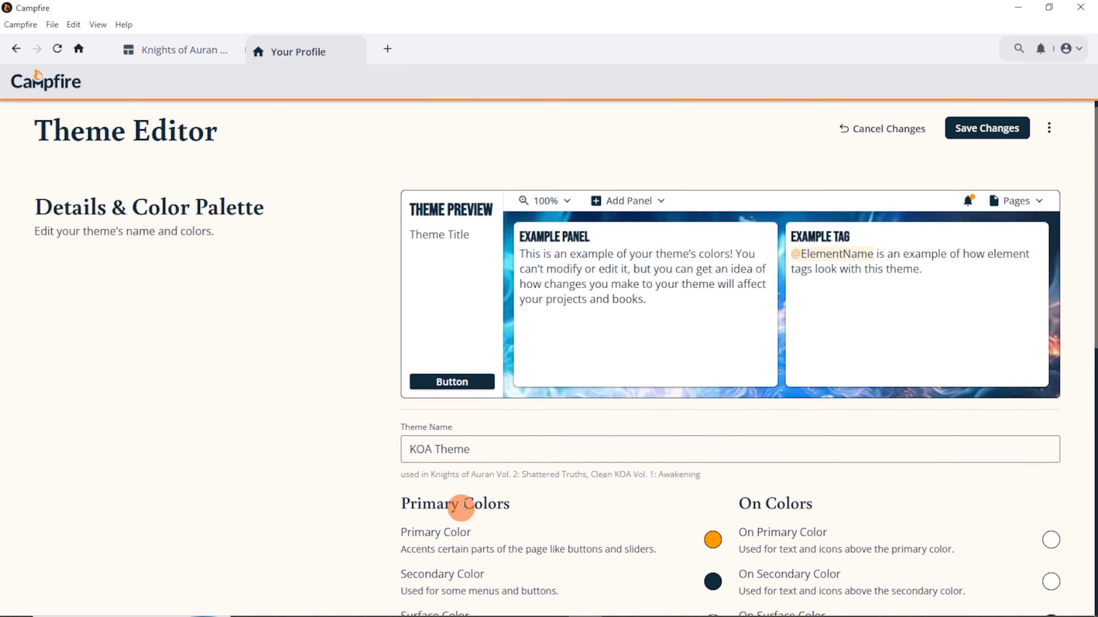
Step: Review the theme's image and typeface settings and save the changes to KOA Theme
scroll(864, 384, down, 6)
scroll(824, 387, down, 2)
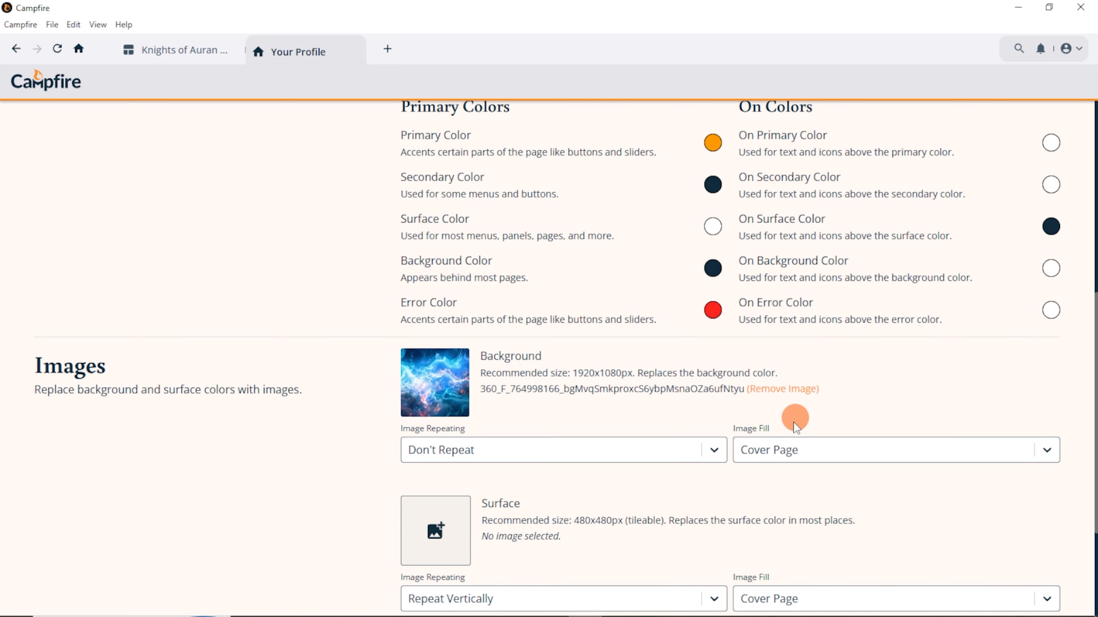
scroll(762, 475, down, 4)
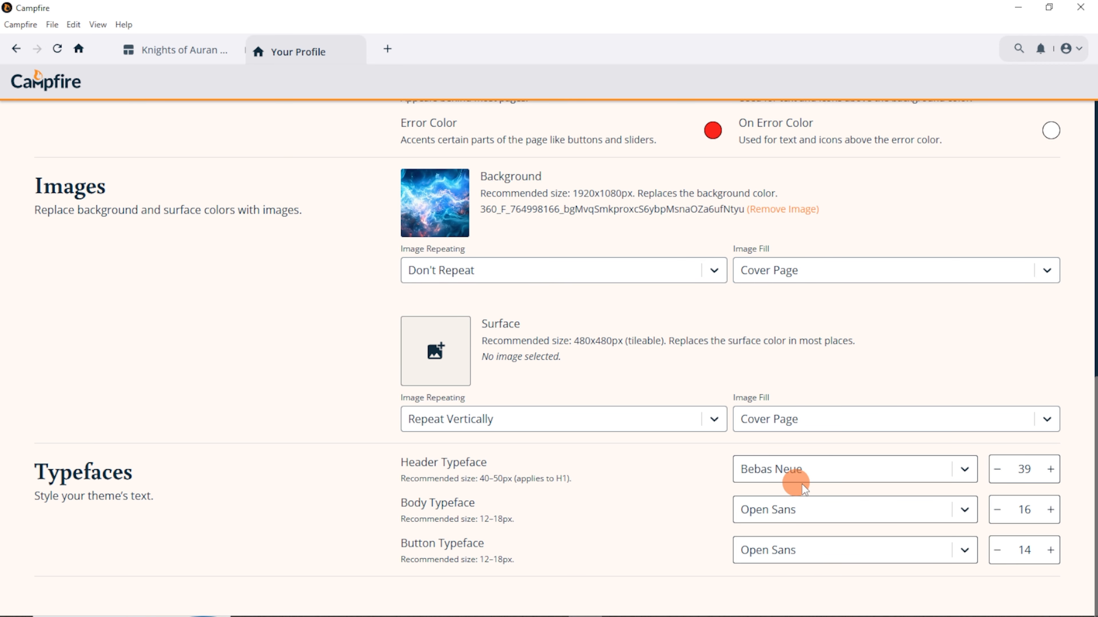
scroll(590, 441, up, 12)
scroll(597, 427, up, 1)
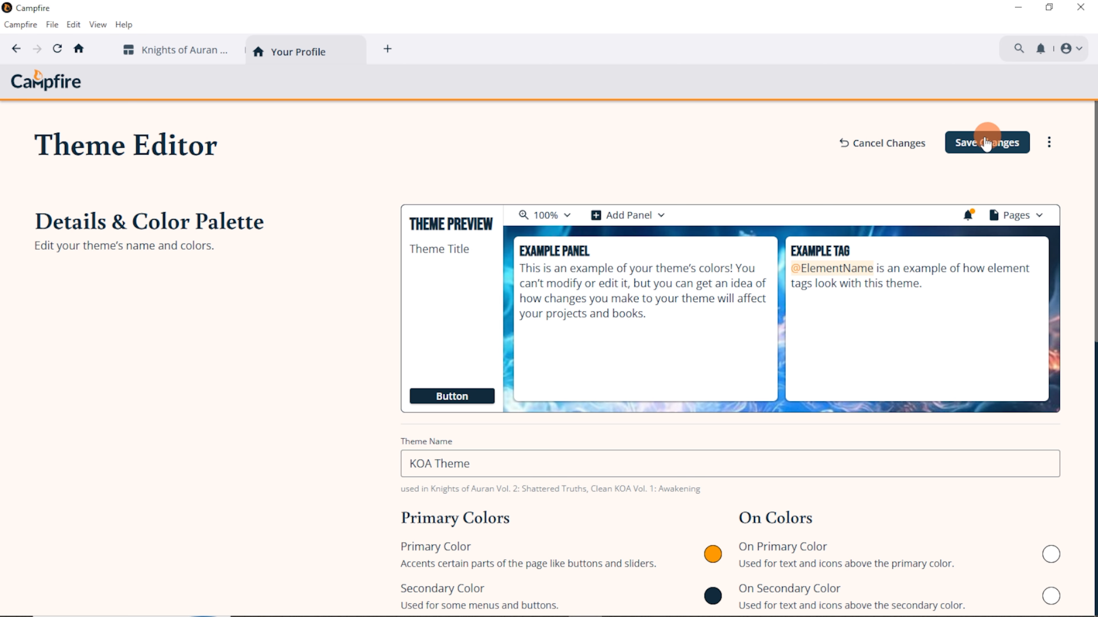
click(964, 148)
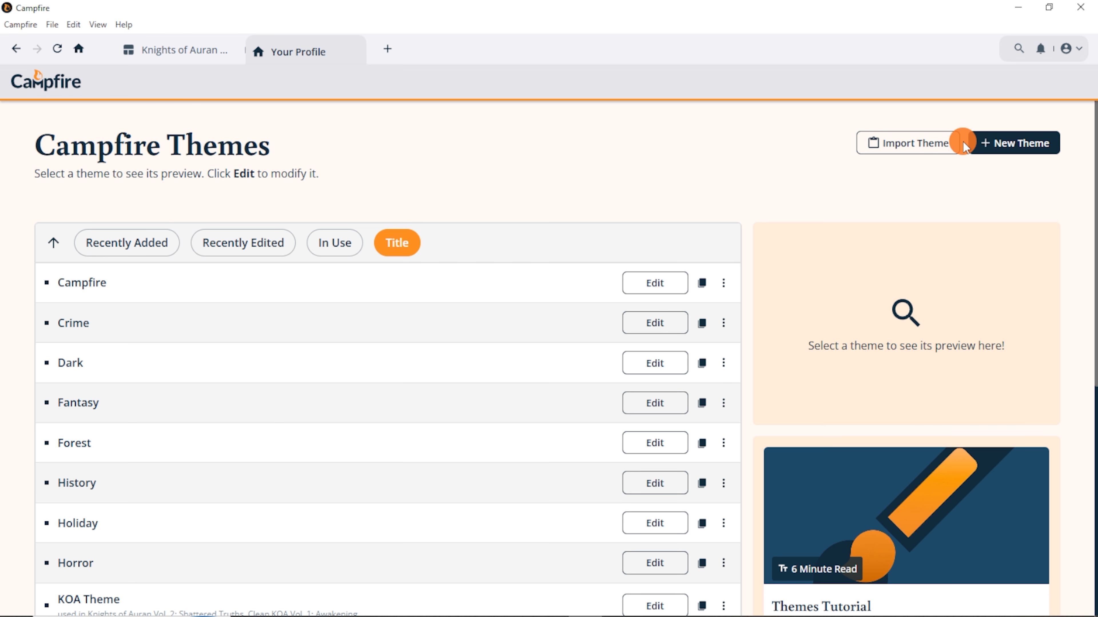
Step: Look over the Campfire Themes list and close the profile to return to the project's theme selection
scroll(435, 356, down, 3)
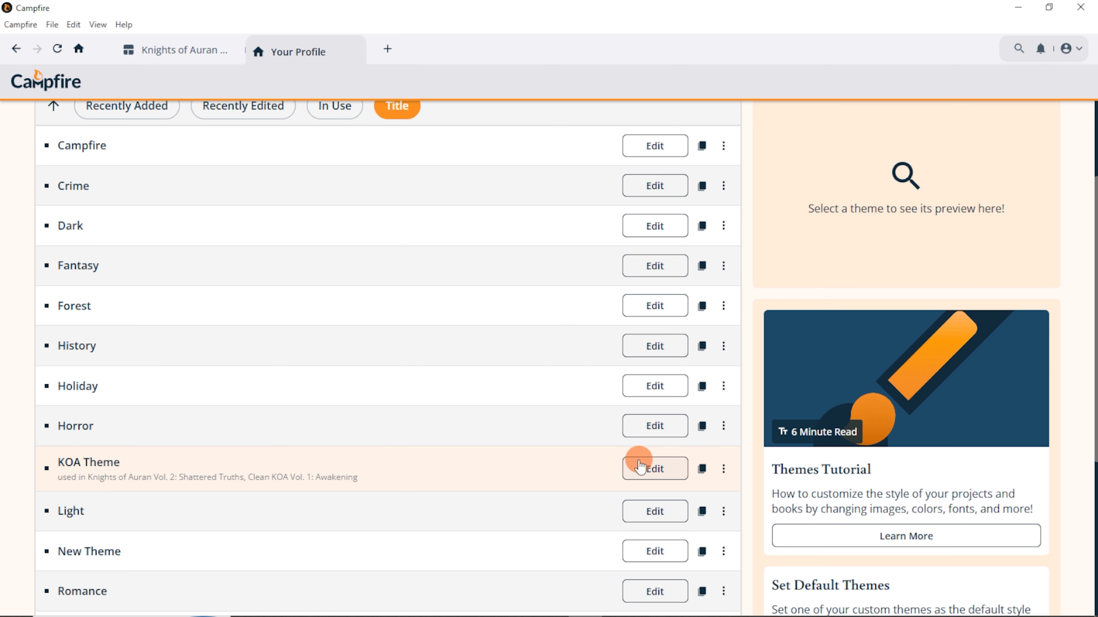
scroll(637, 461, up, 3)
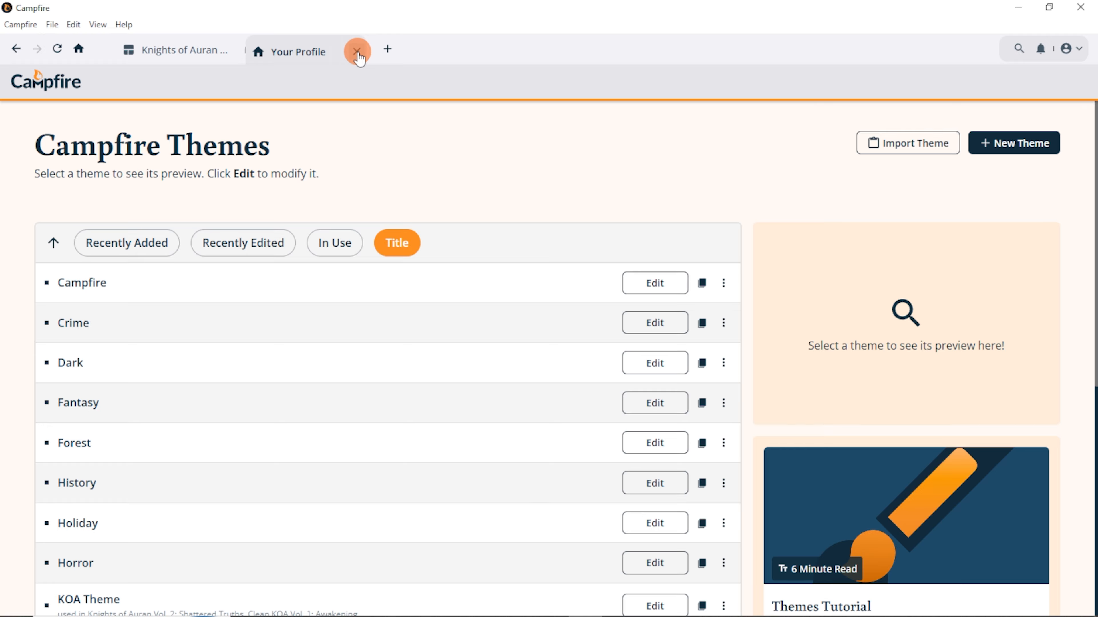
click(357, 52)
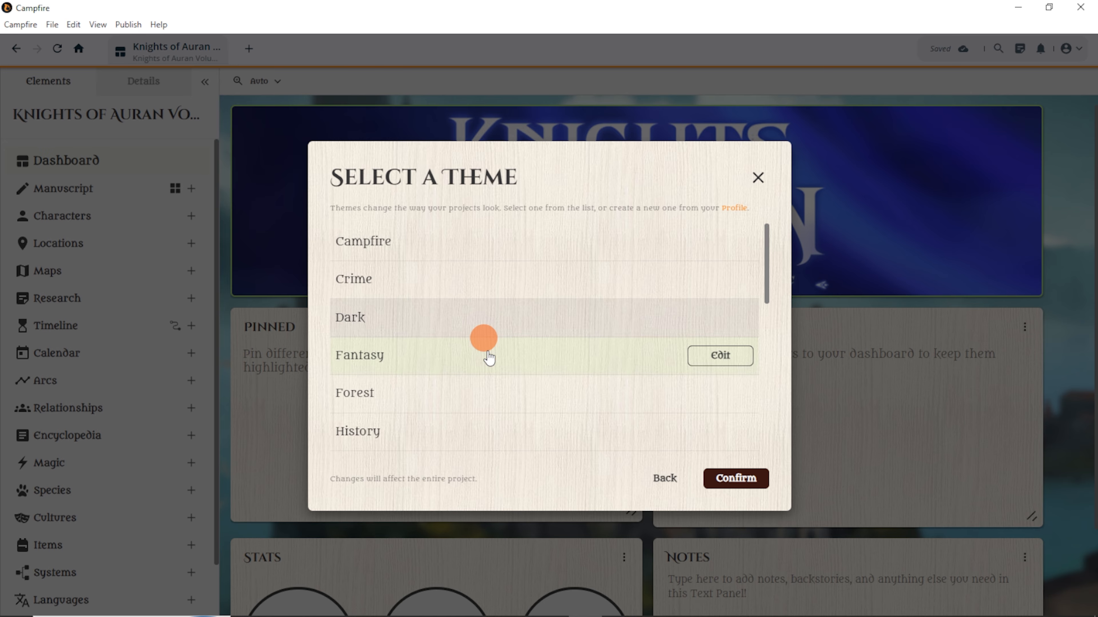
Step: Apply KOA Theme to the project and look over the restyled dashboard panels
scroll(508, 374, down, 3)
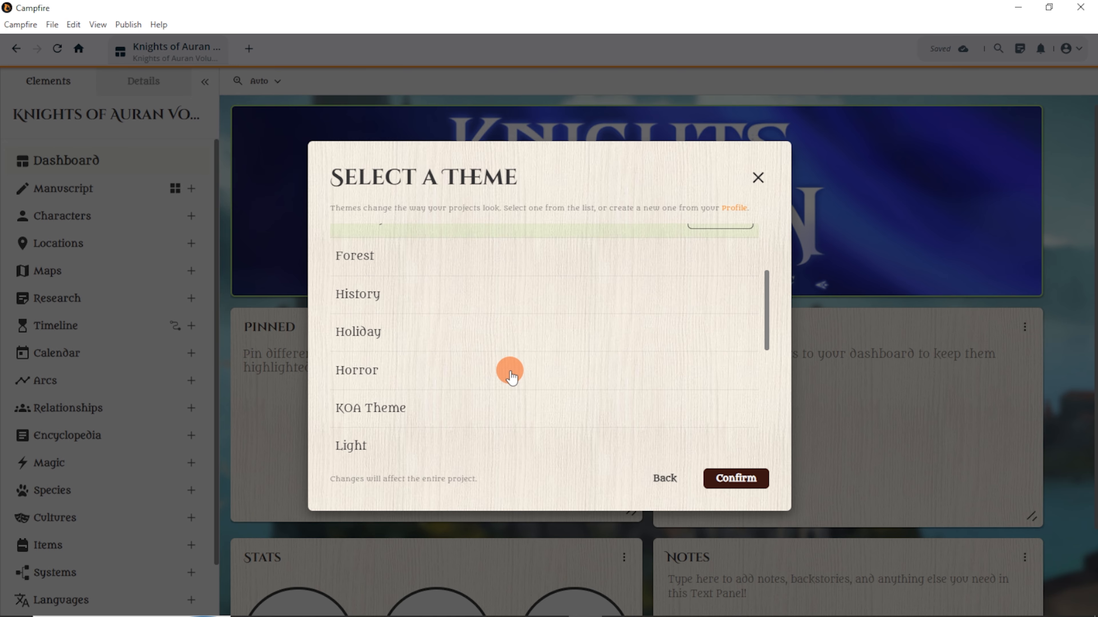
click(406, 411)
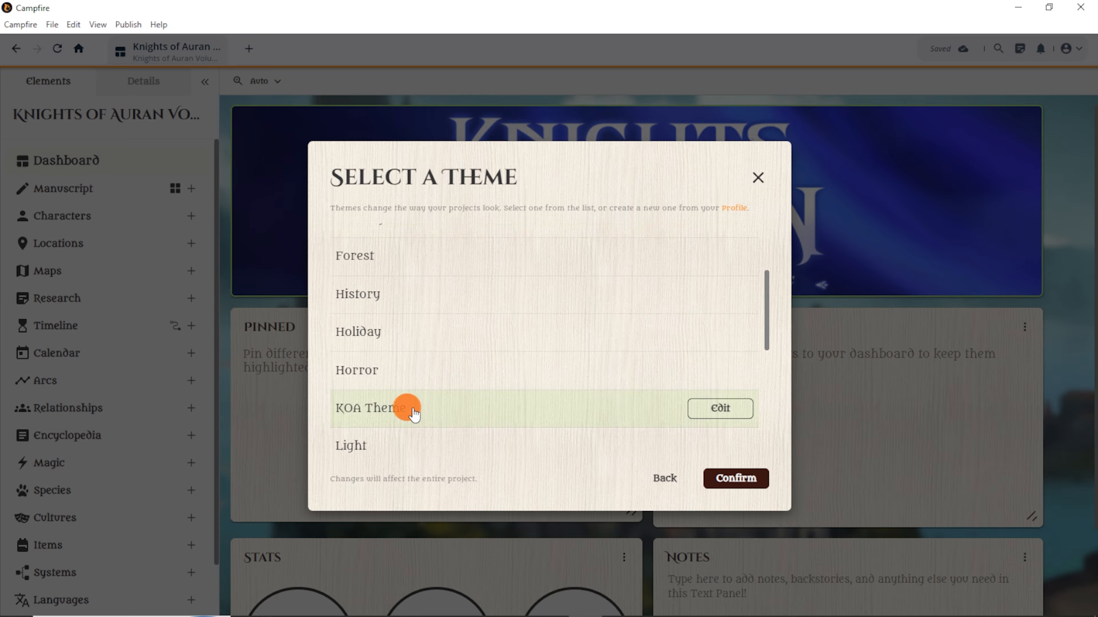
click(725, 480)
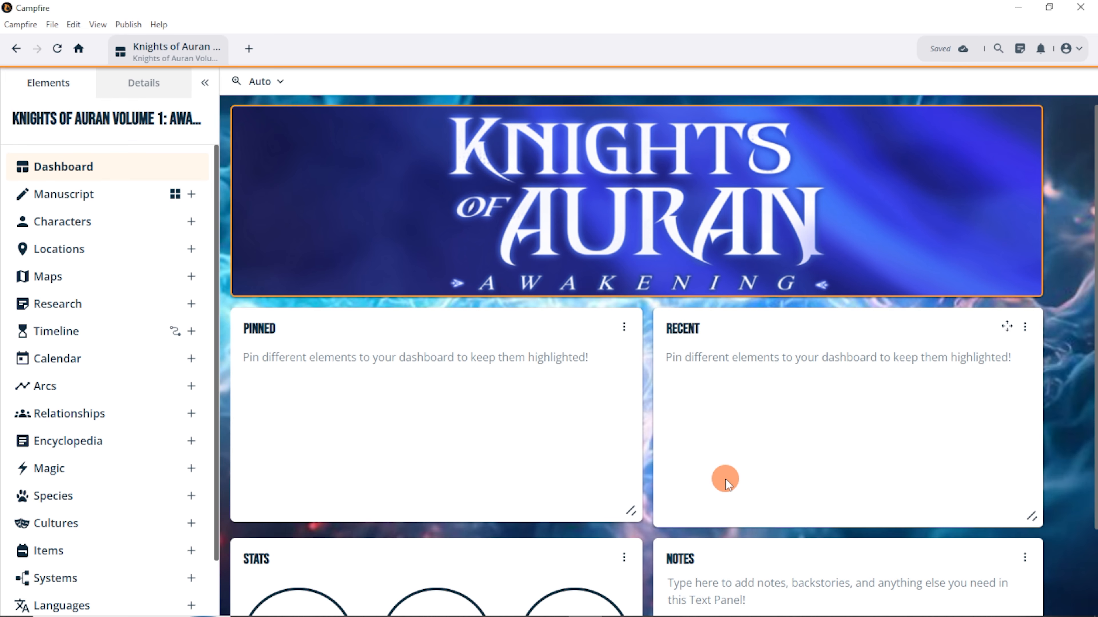
scroll(713, 449, down, 3)
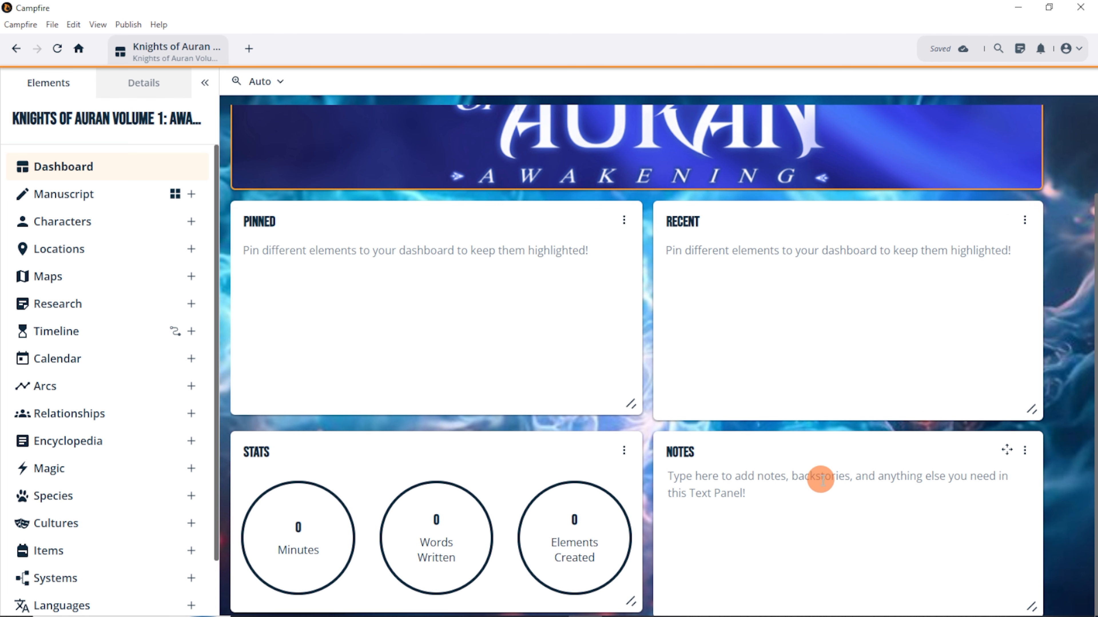
scroll(821, 478, up, 3)
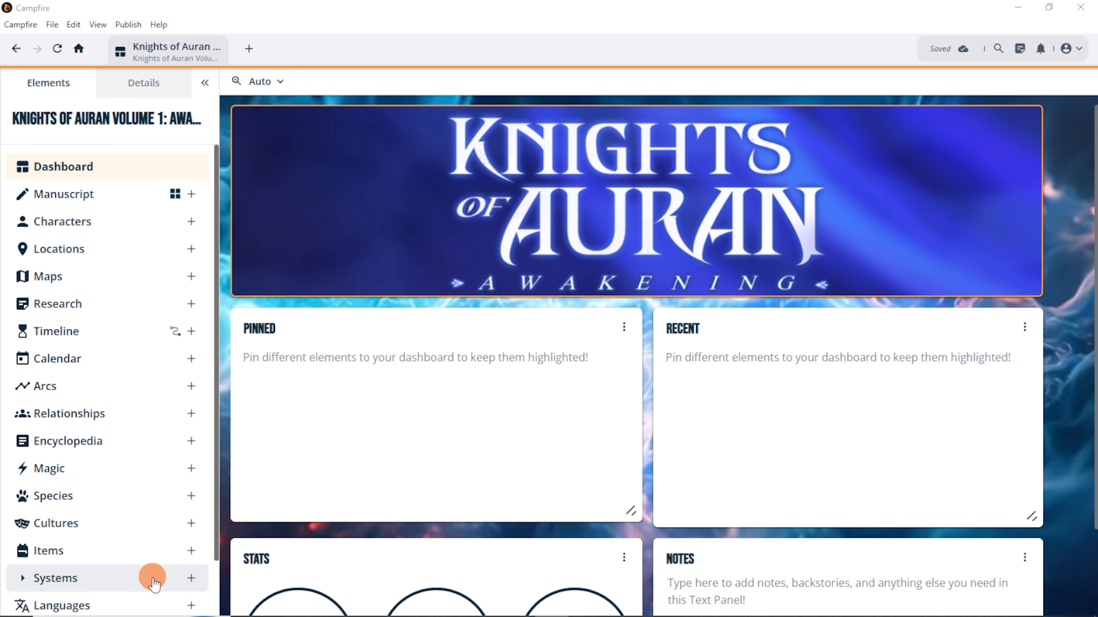
Step: Look through the project's list of element modules, from Manuscript down to Philosophies
scroll(152, 579, down, 2)
scroll(127, 554, up, 2)
scroll(155, 581, down, 2)
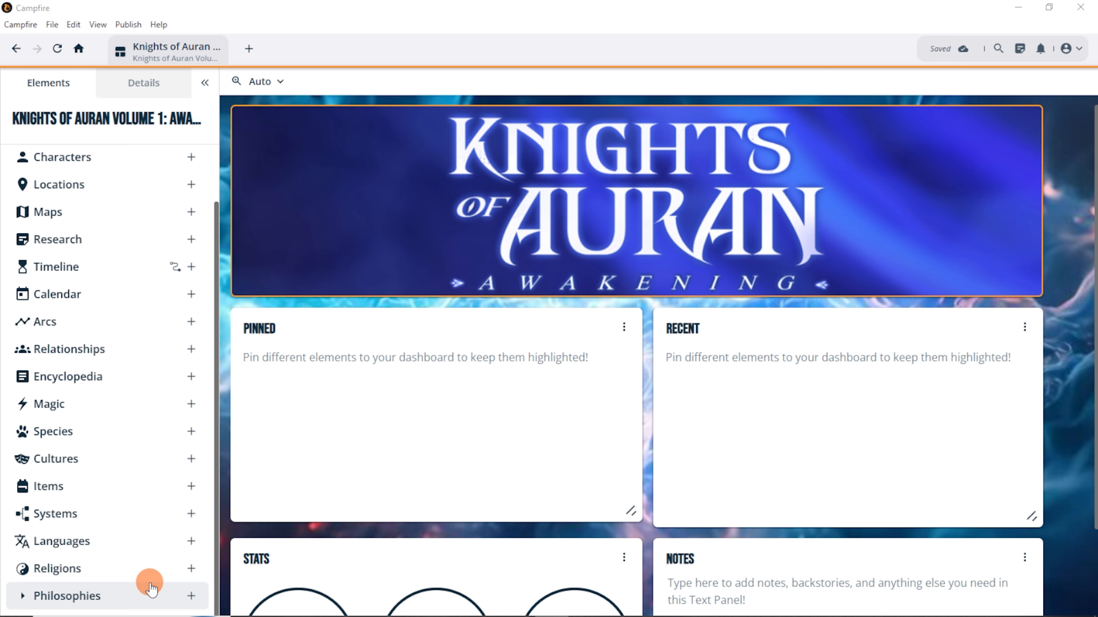
Step: Look through the project's element modules again and check the project details with its cover and description
scroll(151, 589, up, 2)
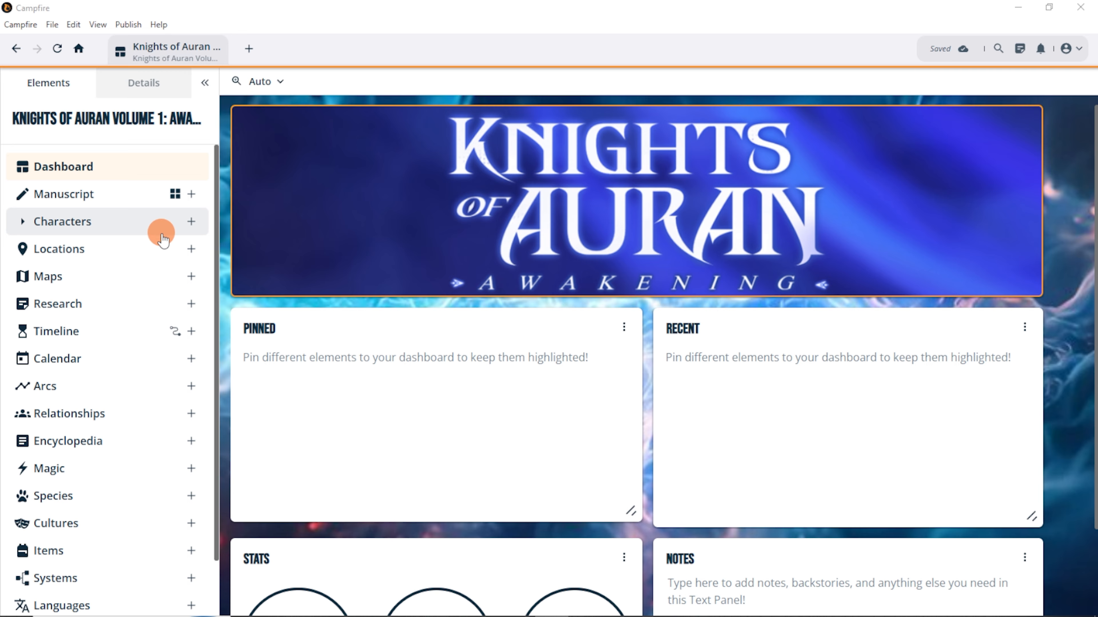
scroll(159, 234, down, 2)
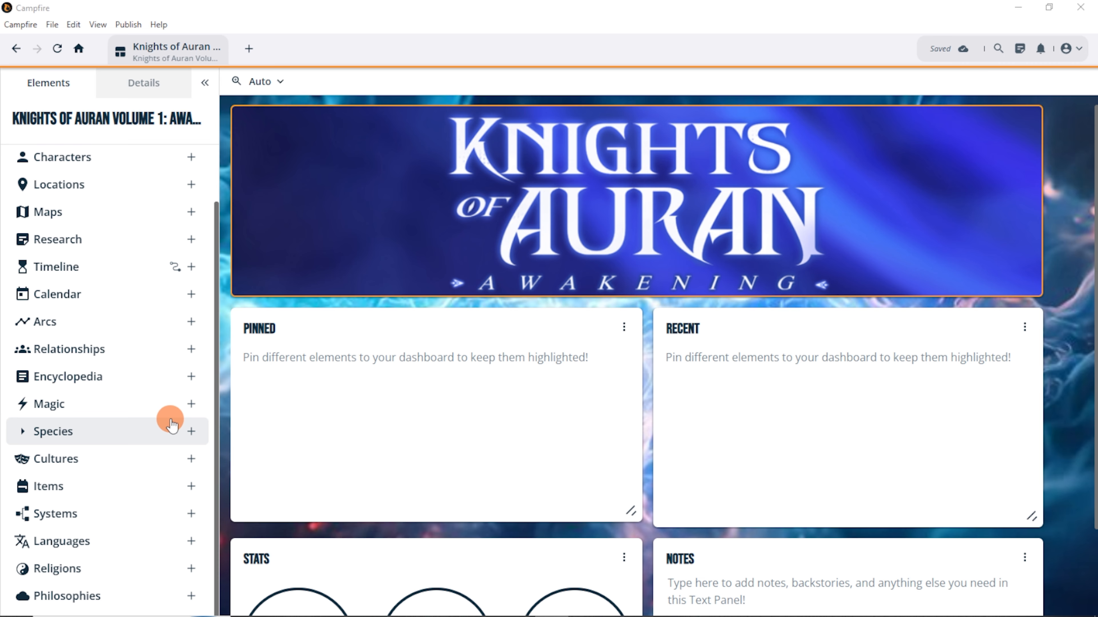
scroll(129, 251, up, 2)
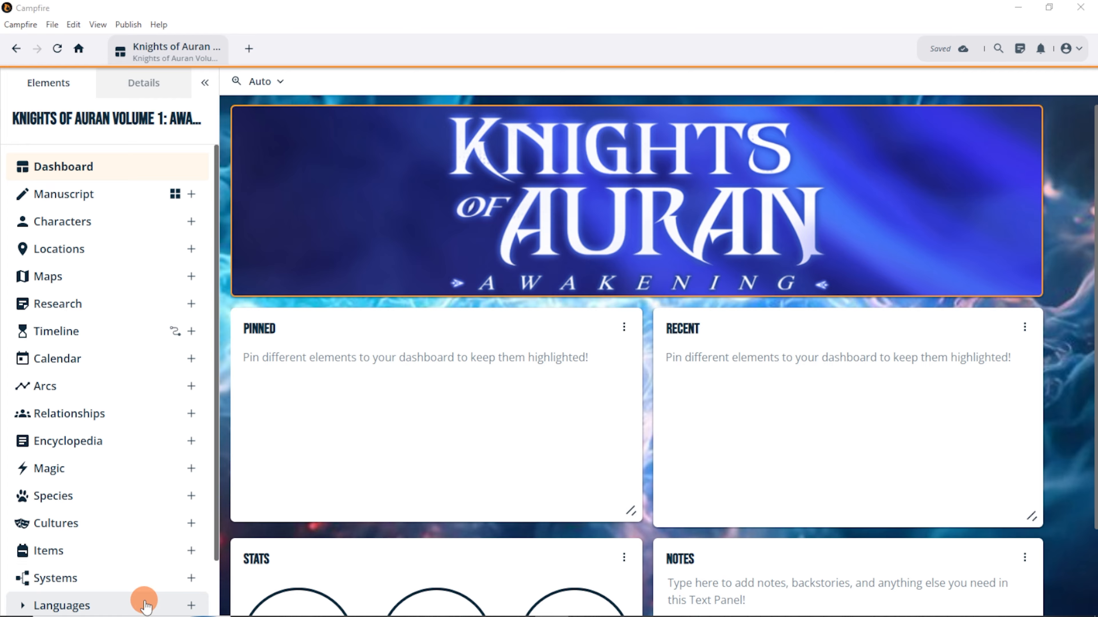
scroll(144, 322, down, 2)
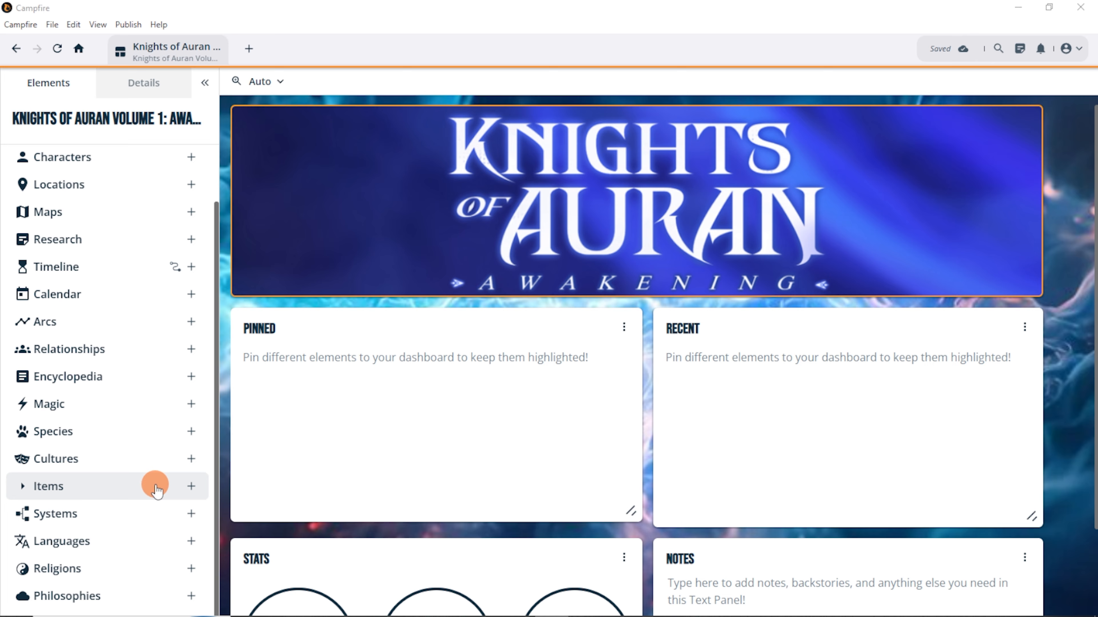
scroll(152, 492, up, 2)
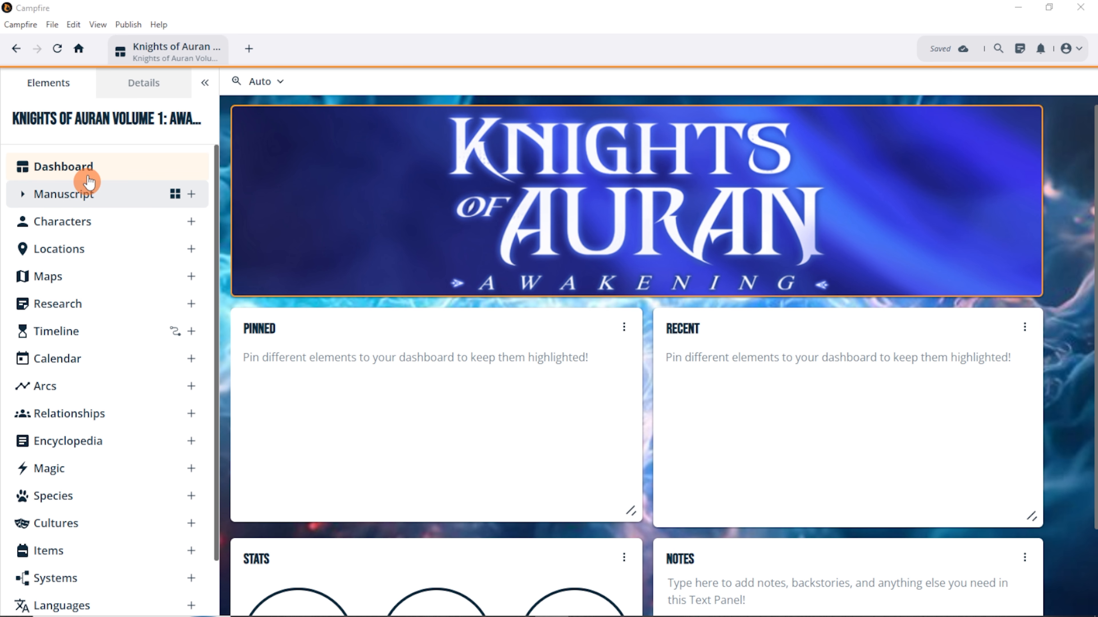
click(142, 84)
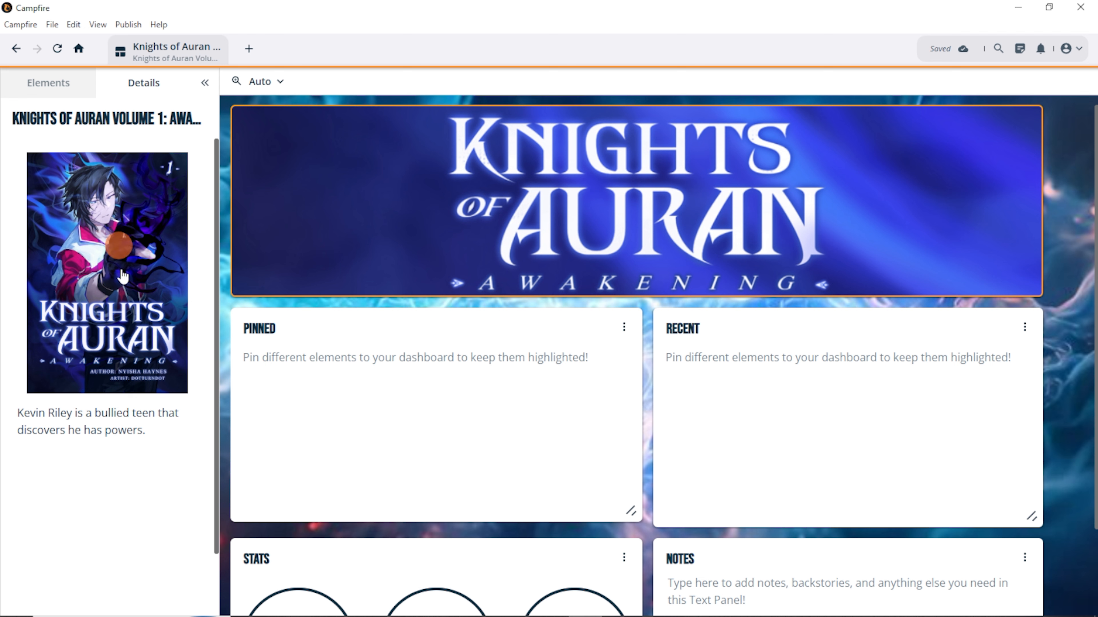
click(56, 93)
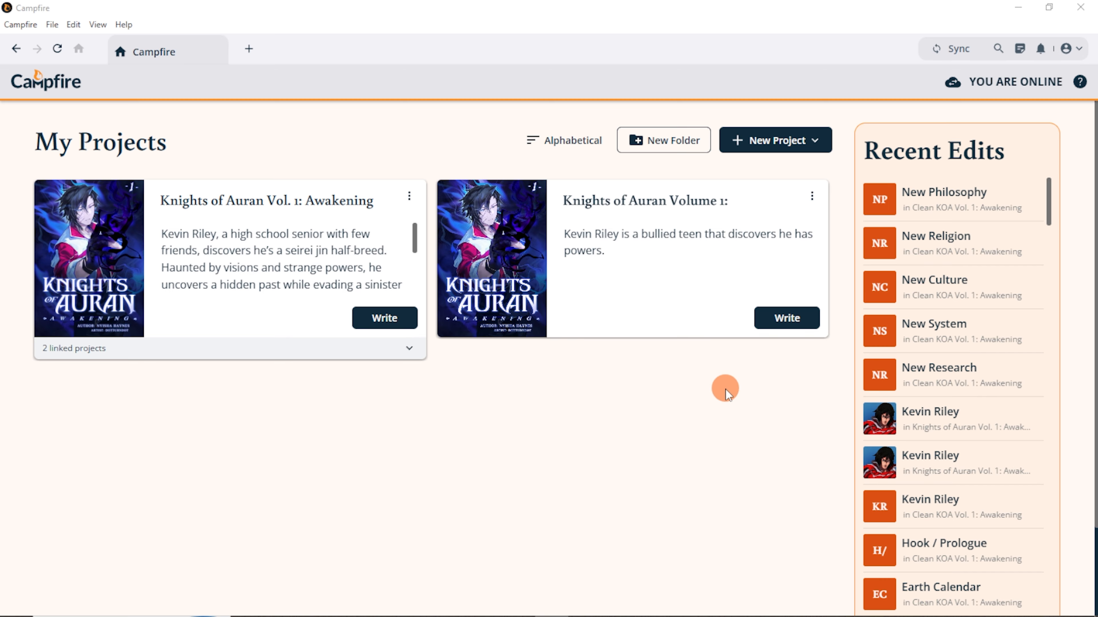
Step: Switch to offline mode to view the locally stored projects, and go back online
click(1002, 86)
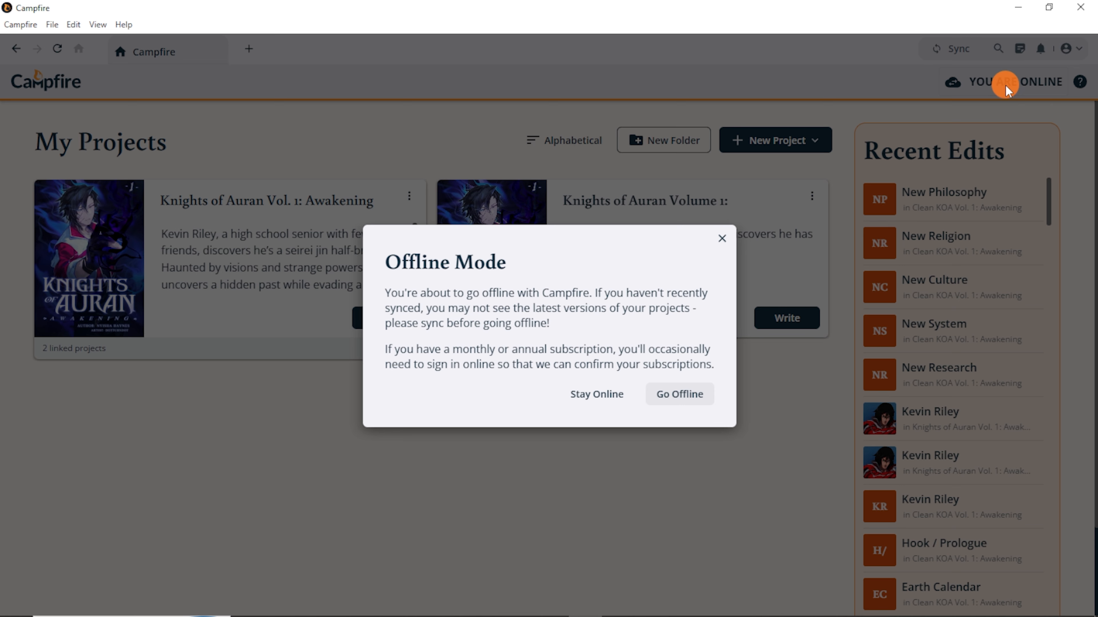
click(683, 392)
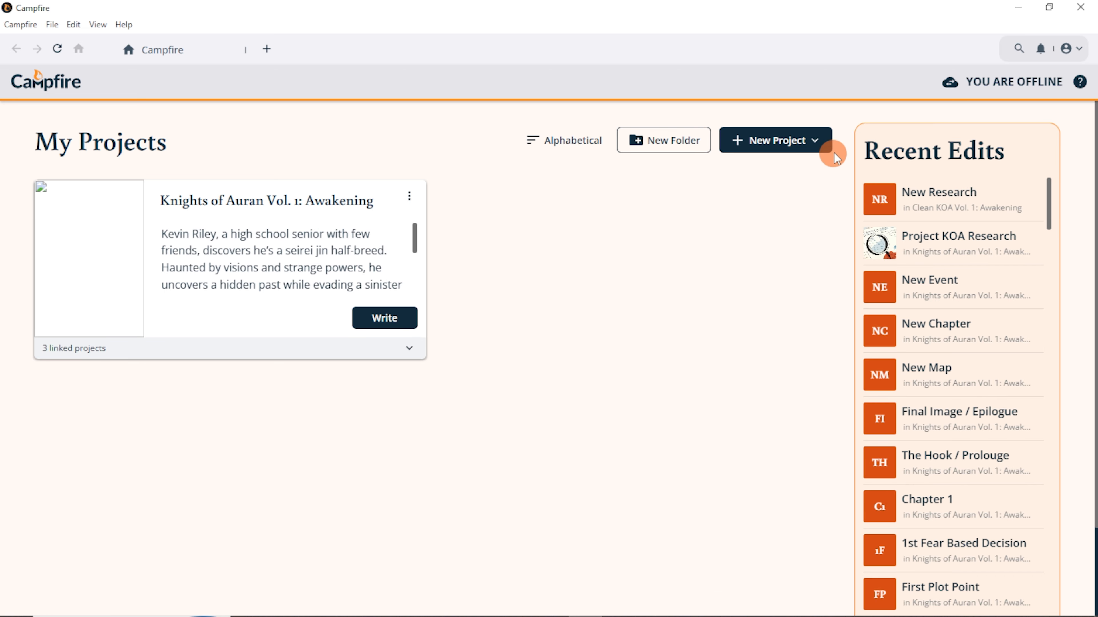
click(1021, 82)
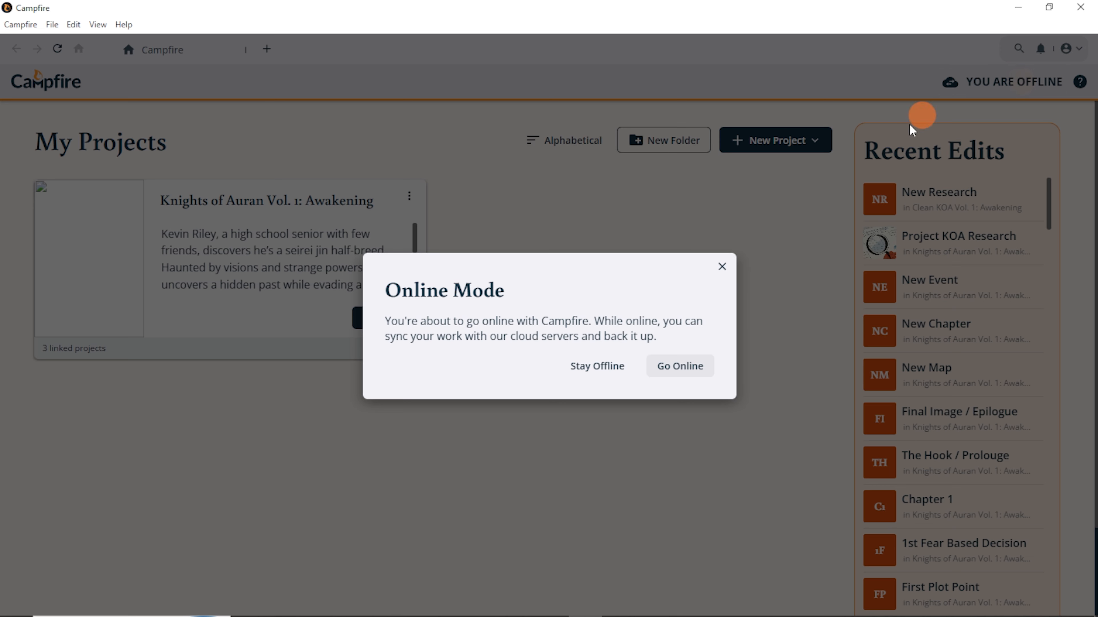
click(669, 366)
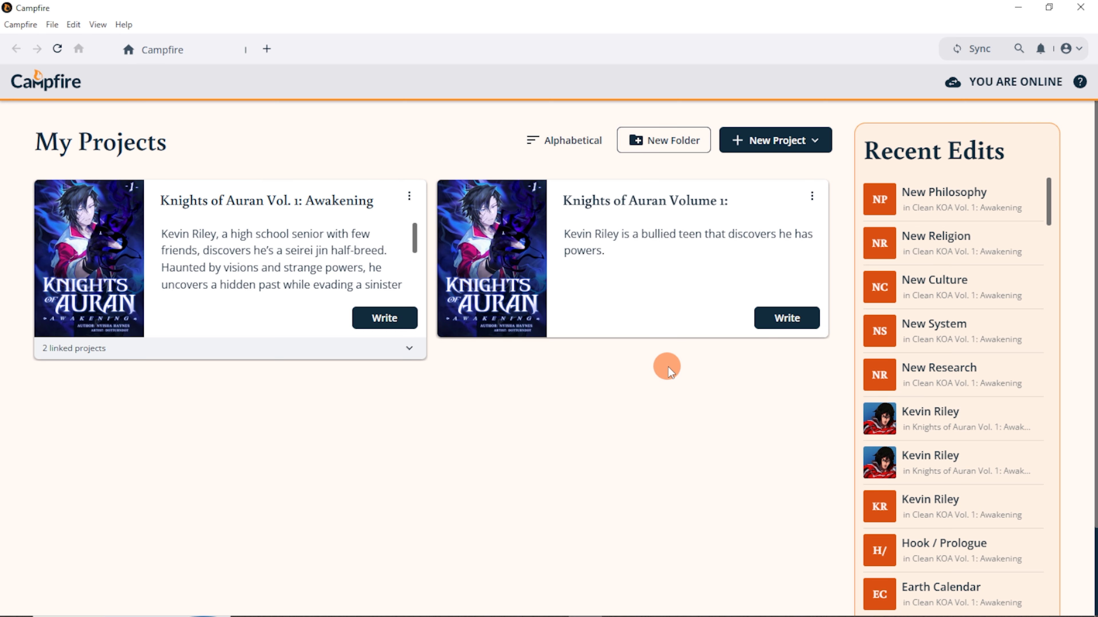
Step: Sync the projects, keeping the cloud version of Image Library & Settings to resolve the conflict, and finish the sync
click(978, 50)
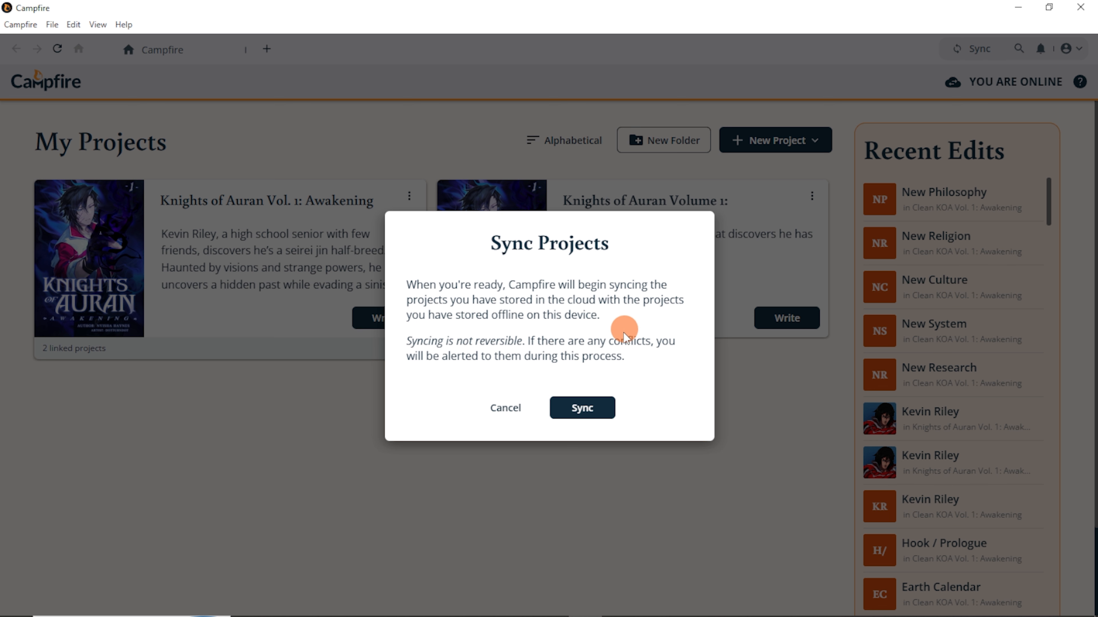
click(590, 407)
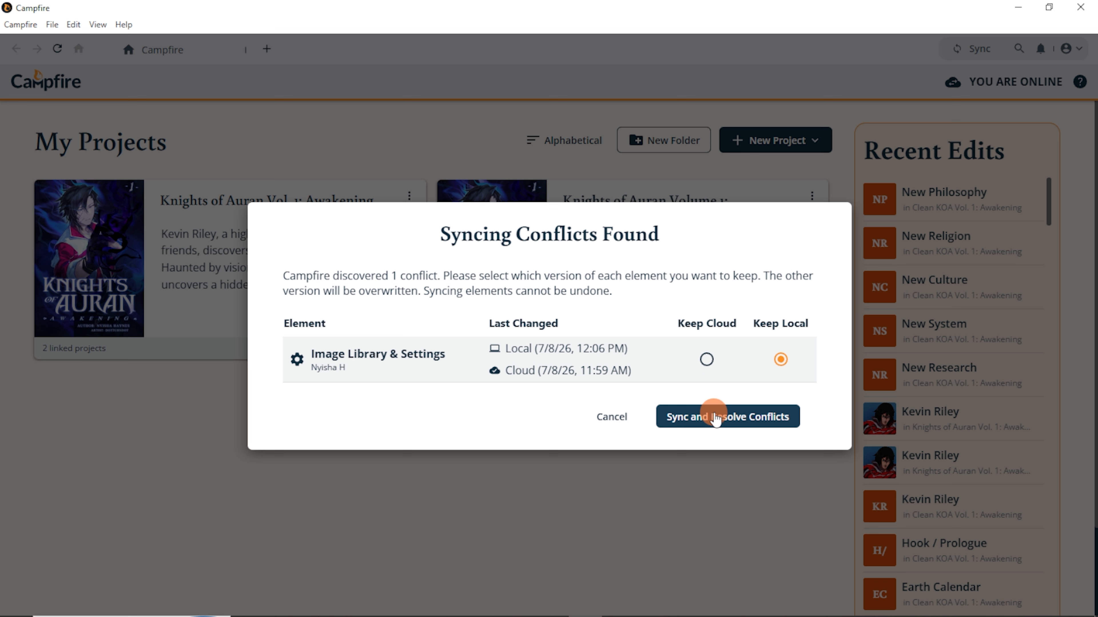
click(707, 360)
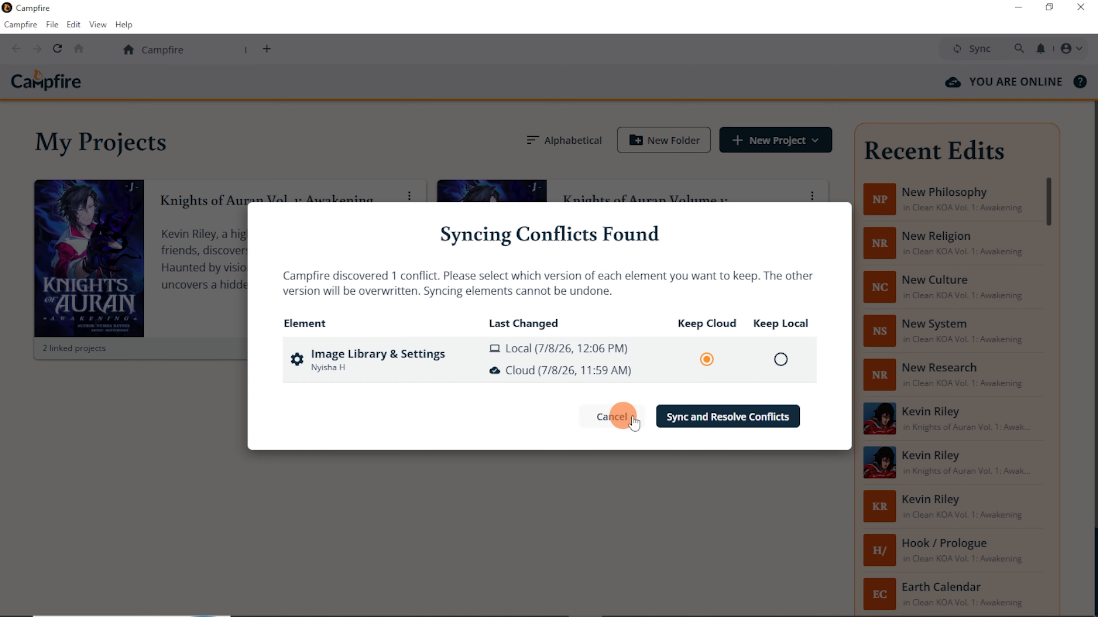
click(752, 421)
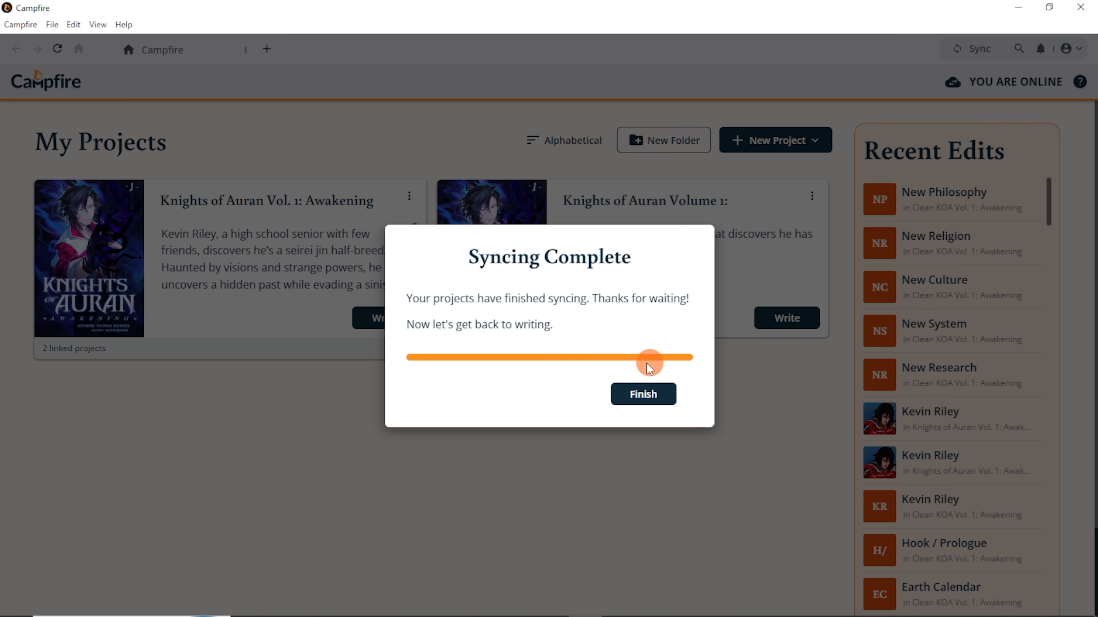
click(643, 394)
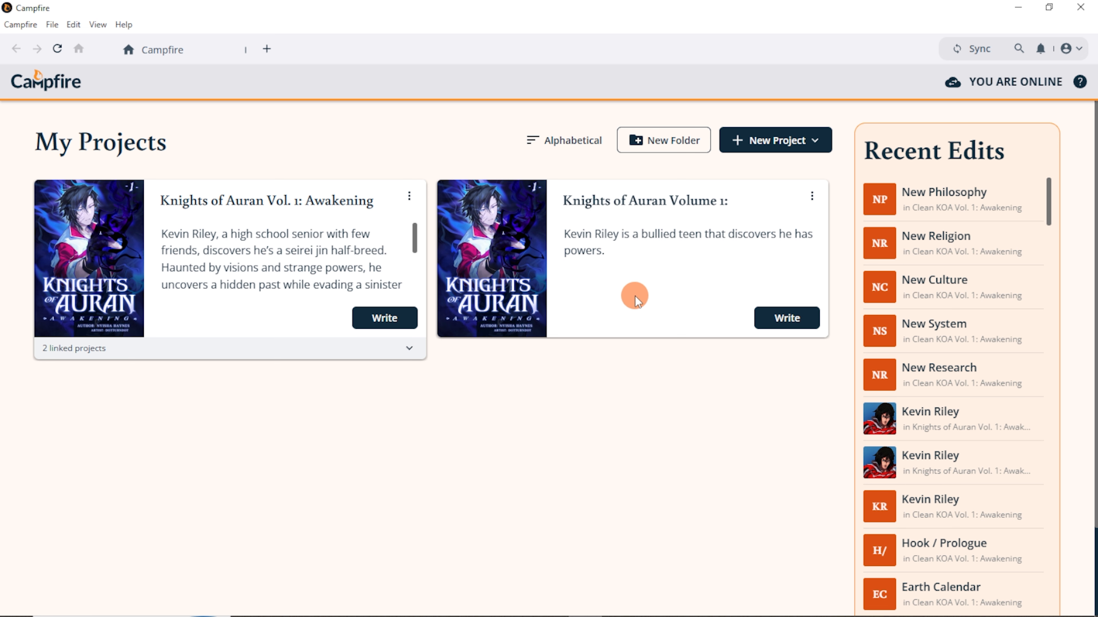
Step: Go offline to check that the synced projects are available locally, and return to online mode
click(1001, 89)
click(682, 391)
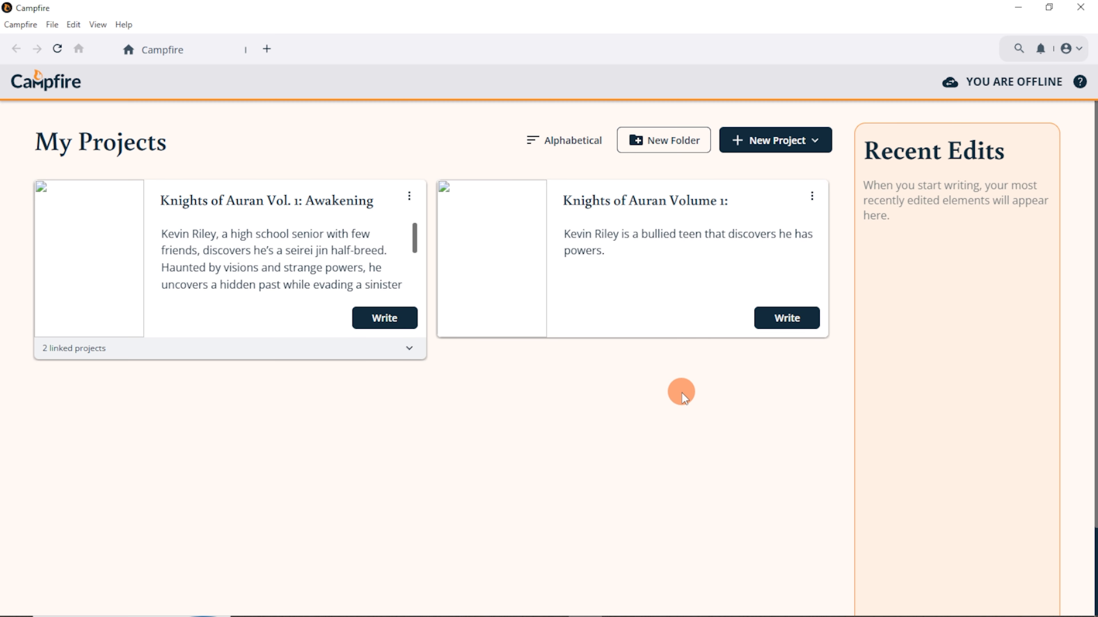
click(714, 204)
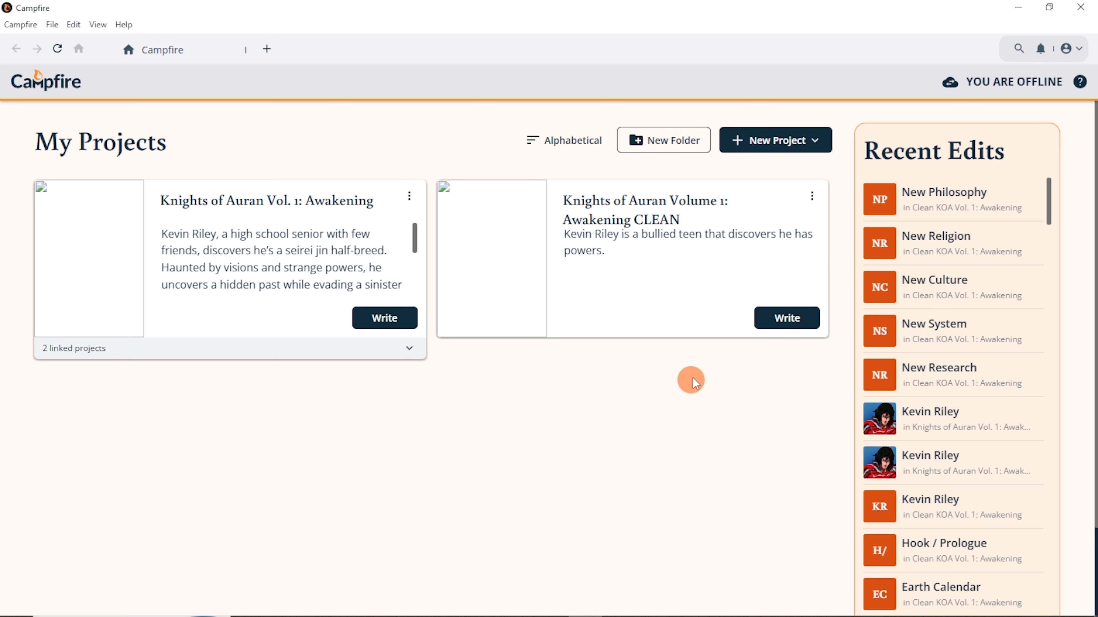
click(1029, 81)
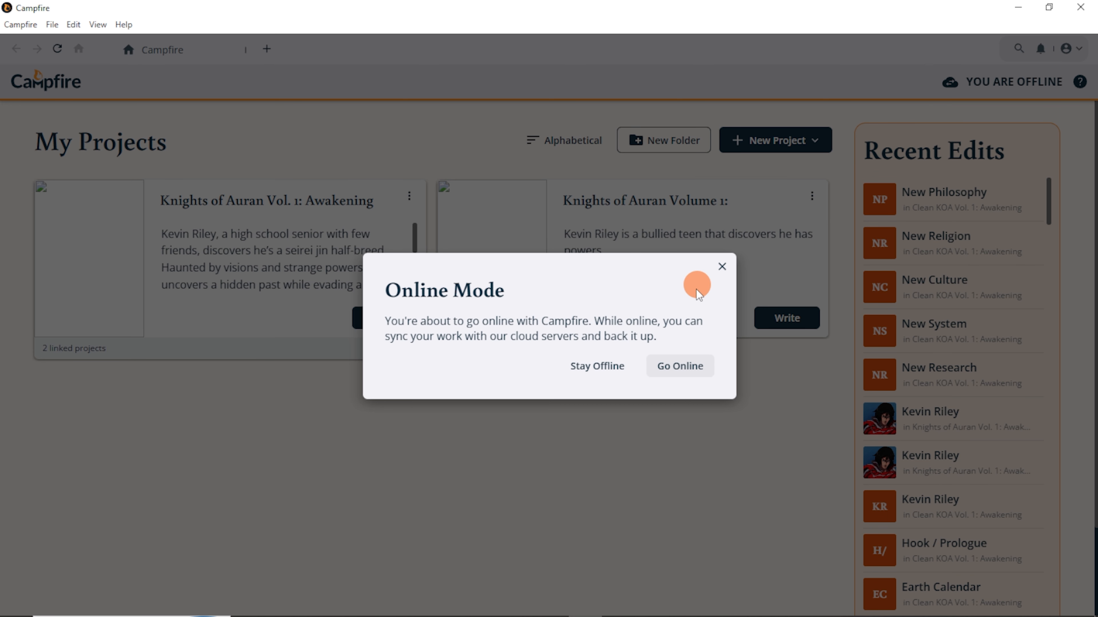
click(680, 368)
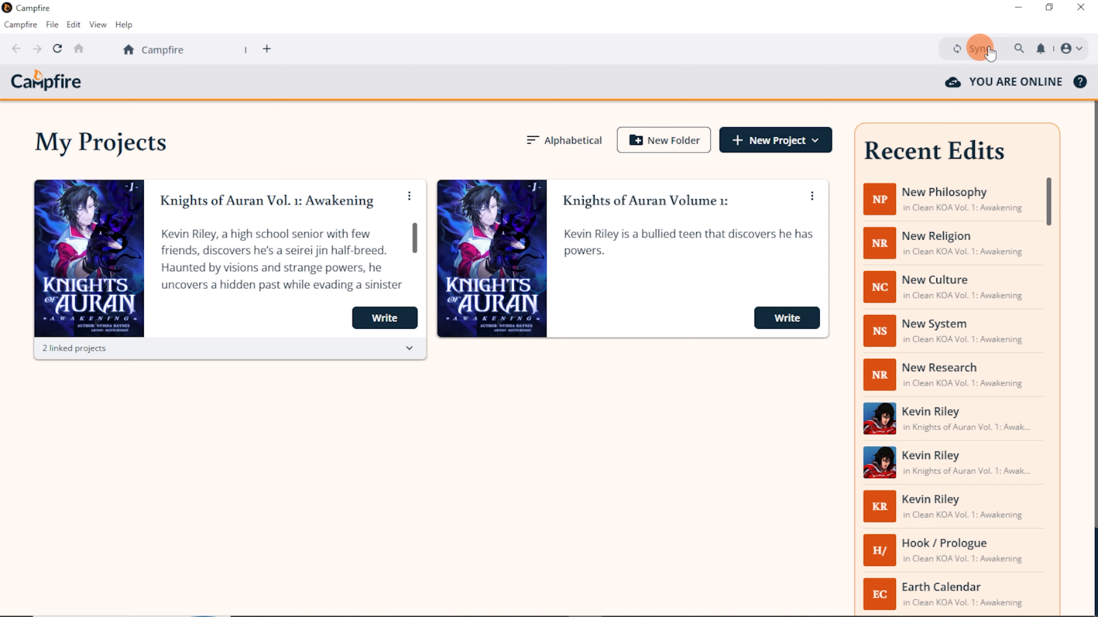
Step: Start quitting the program, dismiss the sync reminder, and open the Knights of Auran Volume 1 project for writing
click(1082, 12)
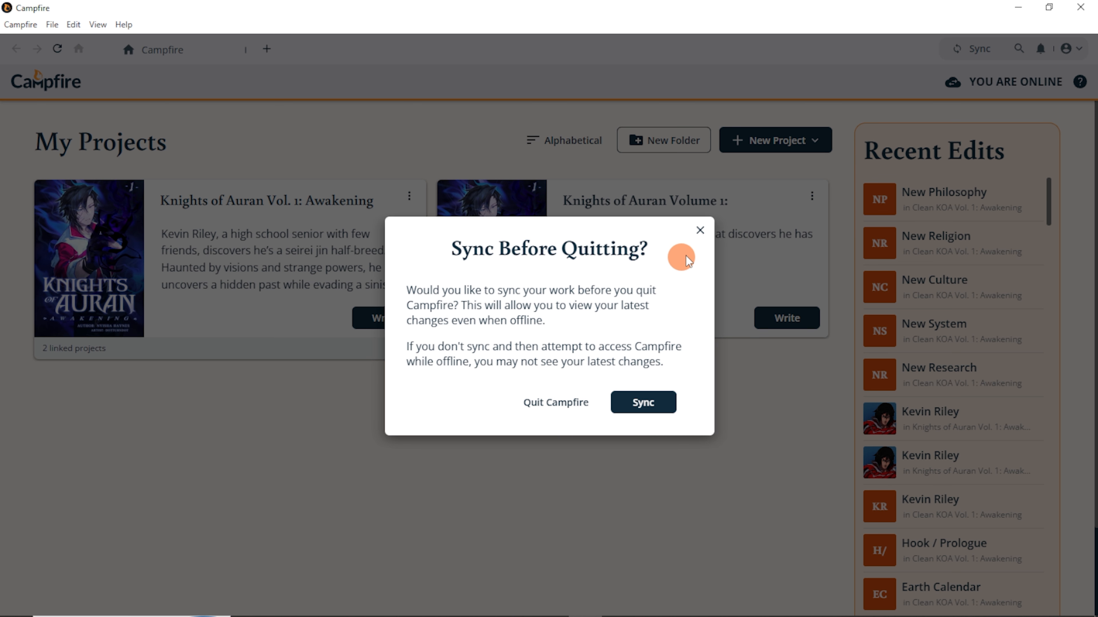
click(700, 229)
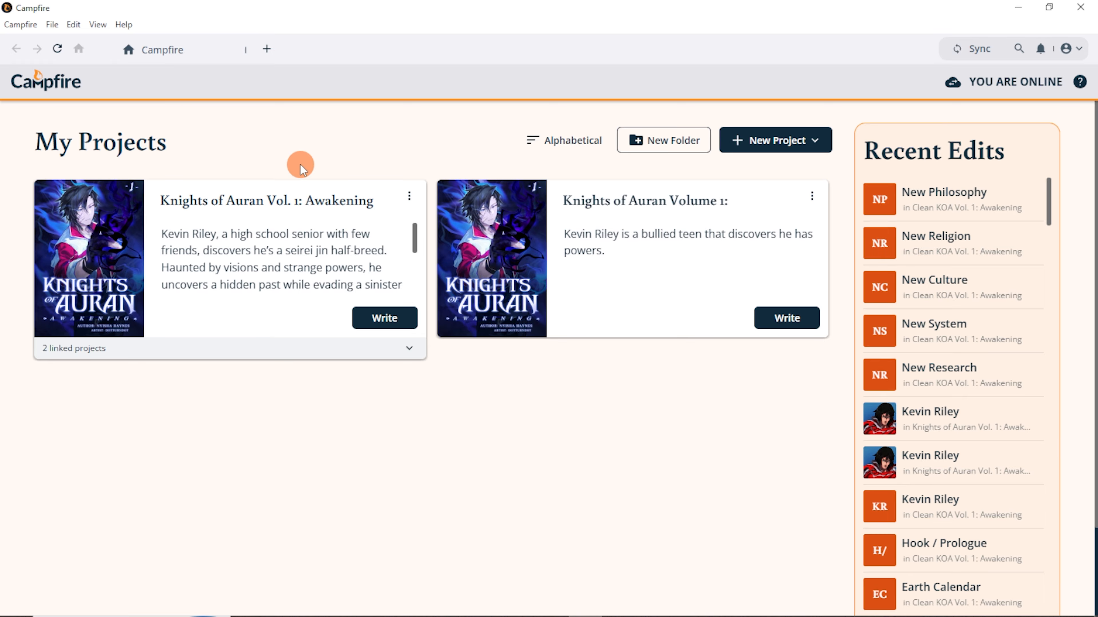
click(774, 315)
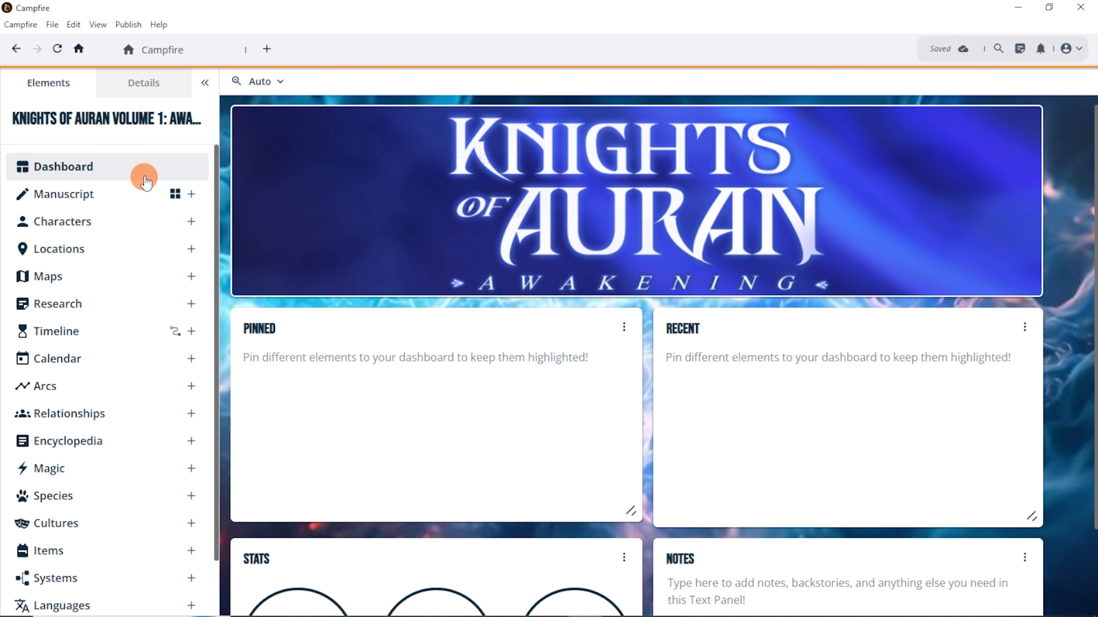
Step: Reorder the module filters so that Philosophies sits directly below Timeline, and apply the new order
click(98, 25)
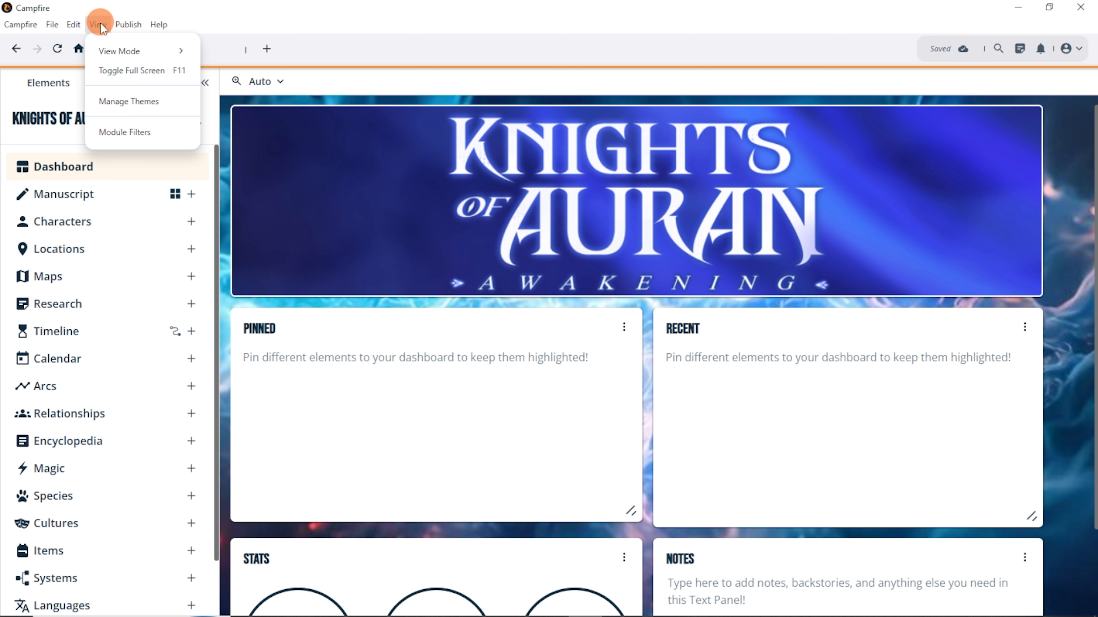
click(163, 132)
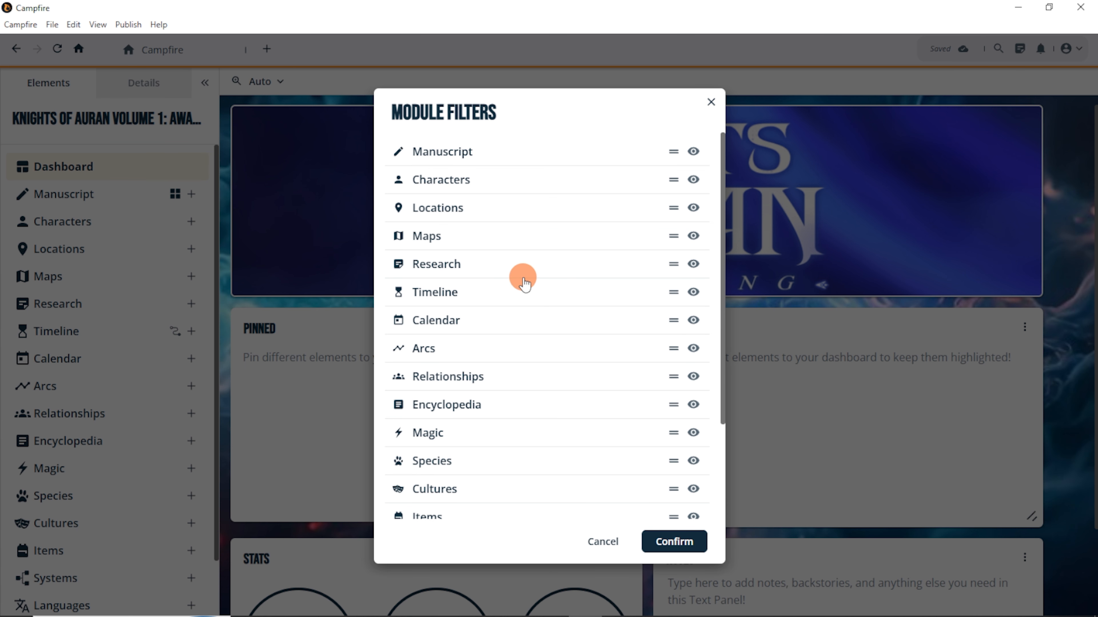
scroll(557, 342, down, 3)
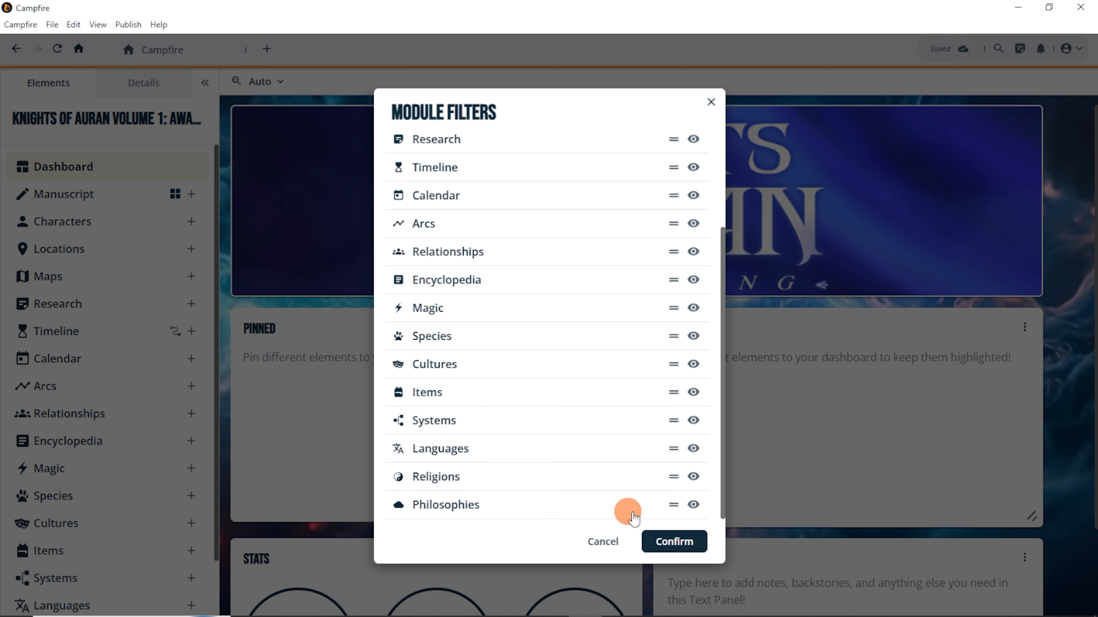
drag(669, 508, 668, 216)
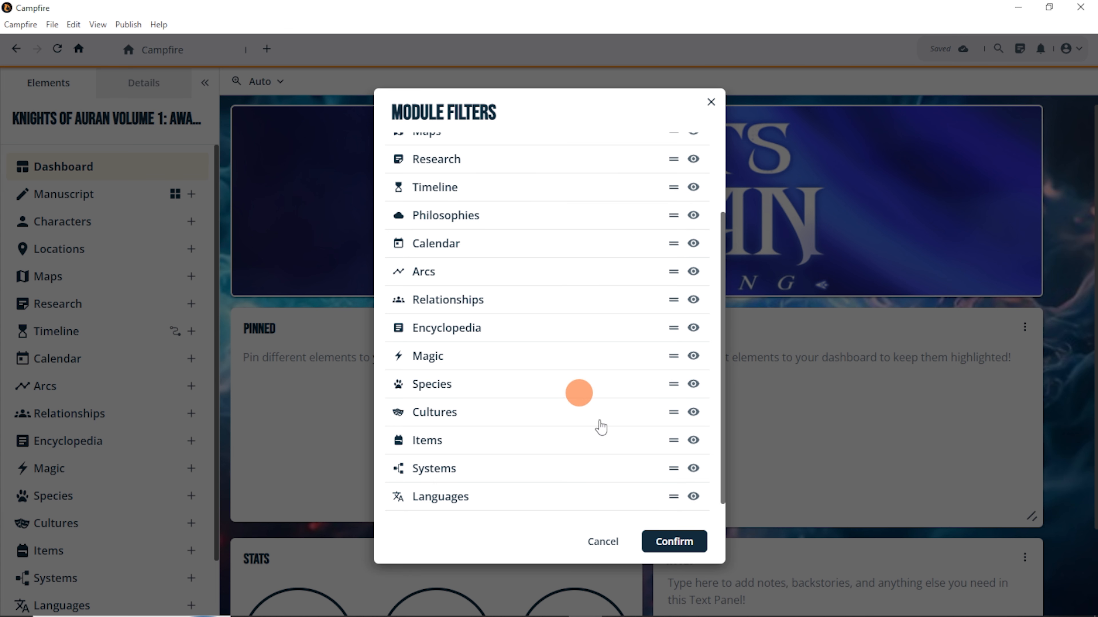
click(663, 546)
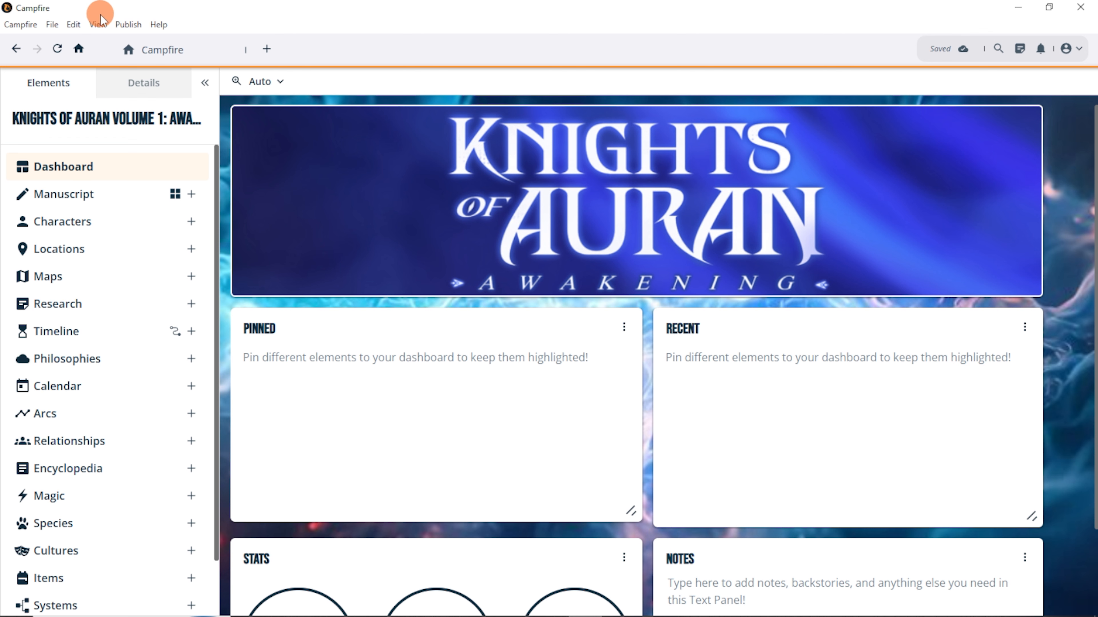
Step: Move Philosophies back to the end of the list in the module filters
click(99, 24)
click(118, 128)
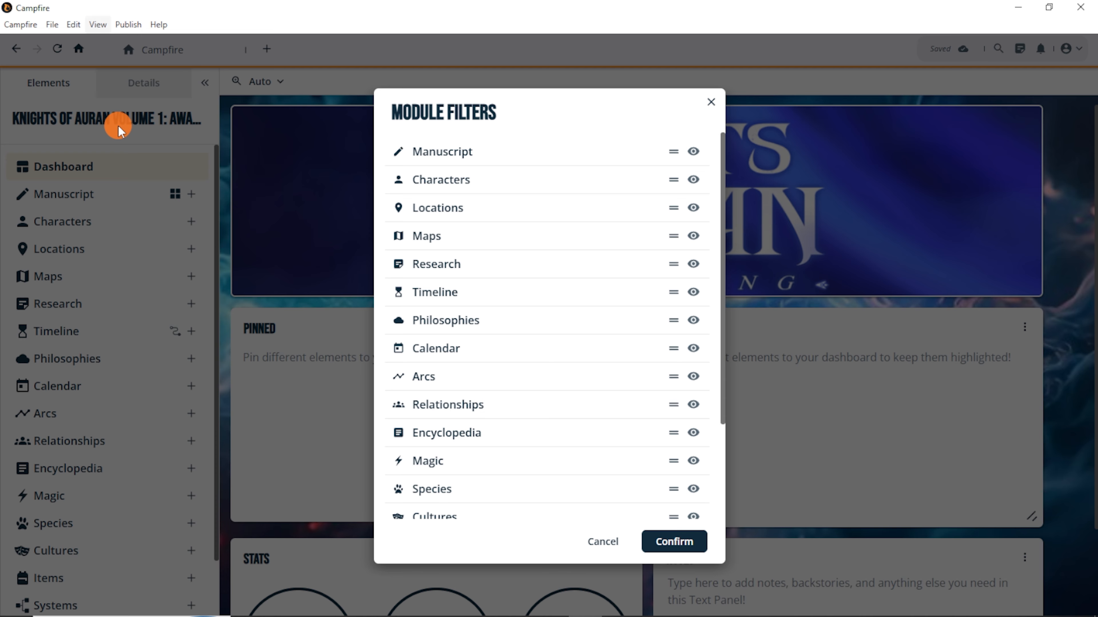
drag(673, 319, 652, 507)
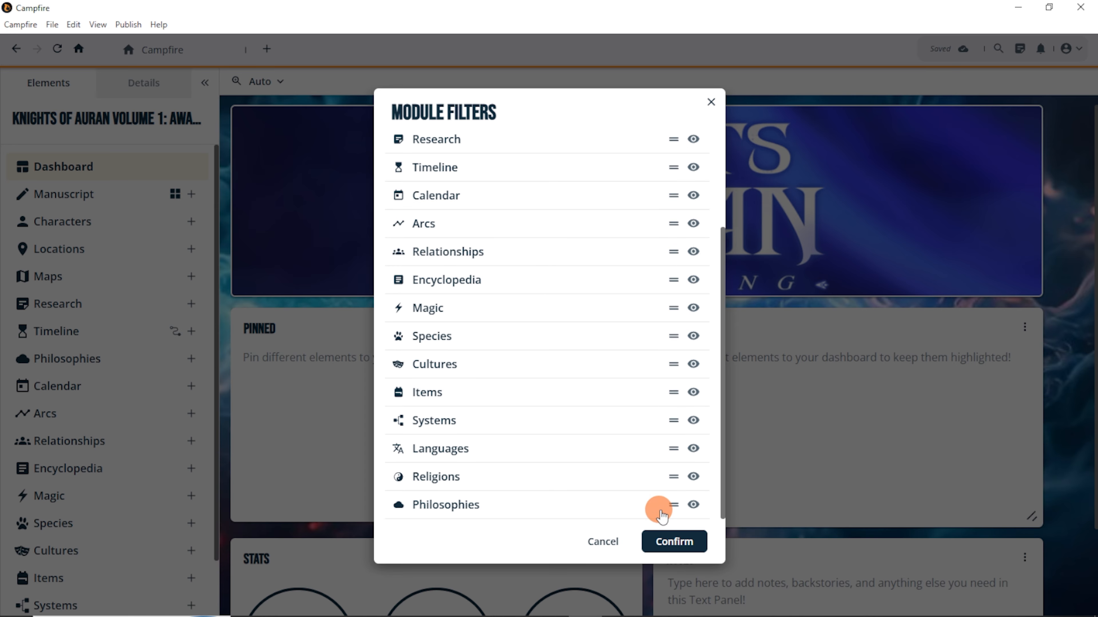
Step: Hide all modules from Encyclopedia through Philosophies in the module filters and apply the change
click(693, 506)
click(693, 476)
click(693, 448)
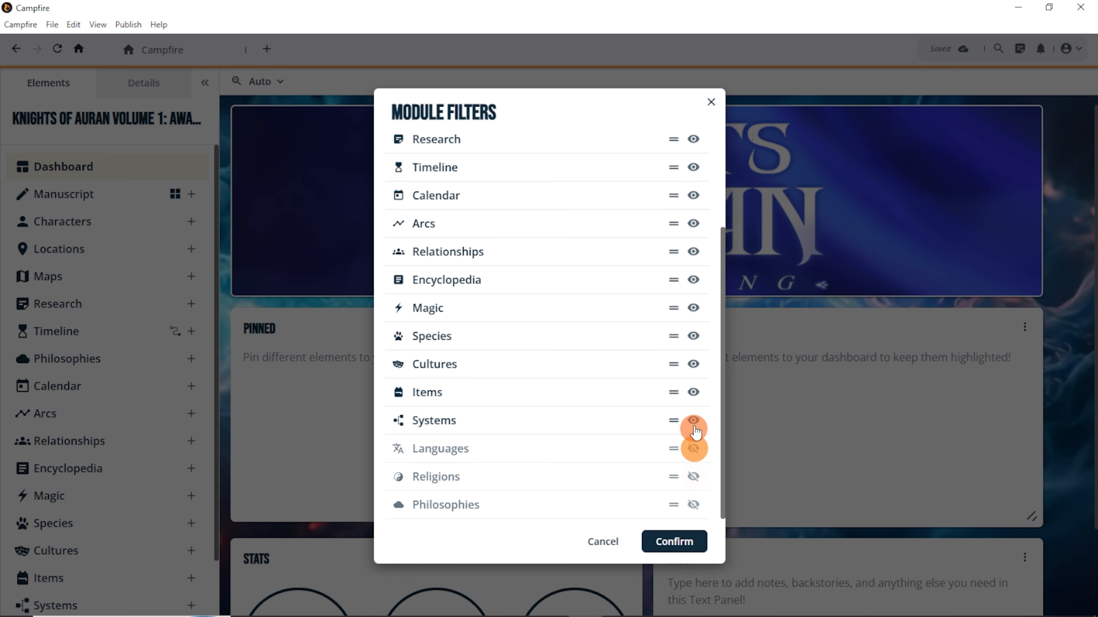
click(693, 392)
click(692, 365)
click(693, 336)
click(692, 308)
click(693, 280)
click(693, 421)
click(682, 545)
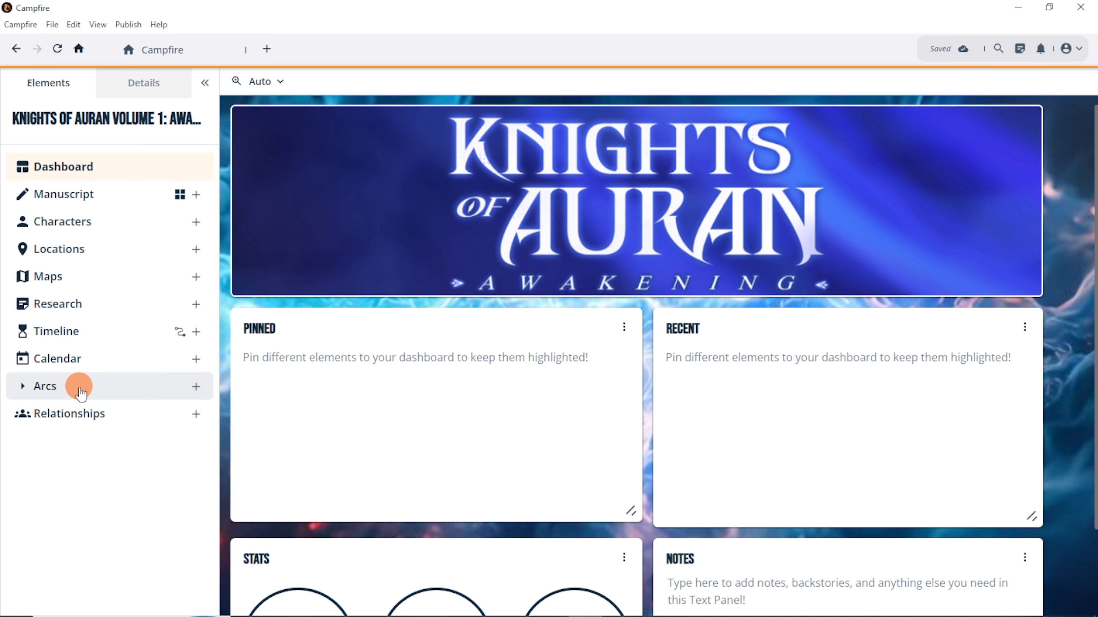
Step: Make all hidden modules, from Encyclopedia through Philosophies, visible again in the module filters and apply the change
click(98, 25)
click(118, 130)
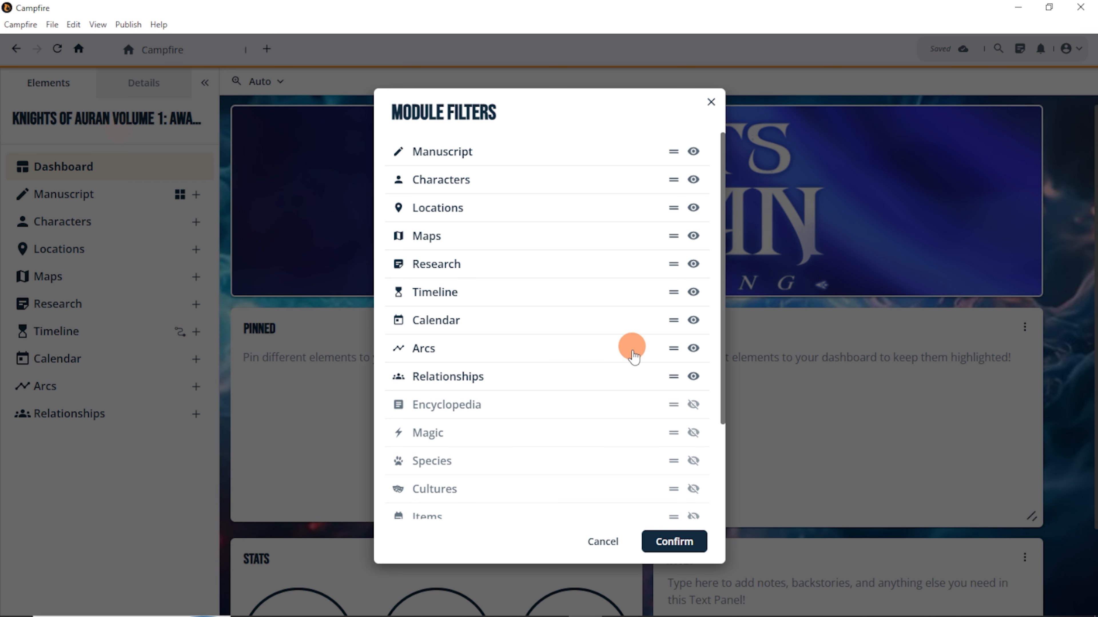
click(695, 408)
click(694, 434)
click(694, 461)
click(694, 490)
scroll(695, 497, down, 3)
click(693, 392)
click(693, 420)
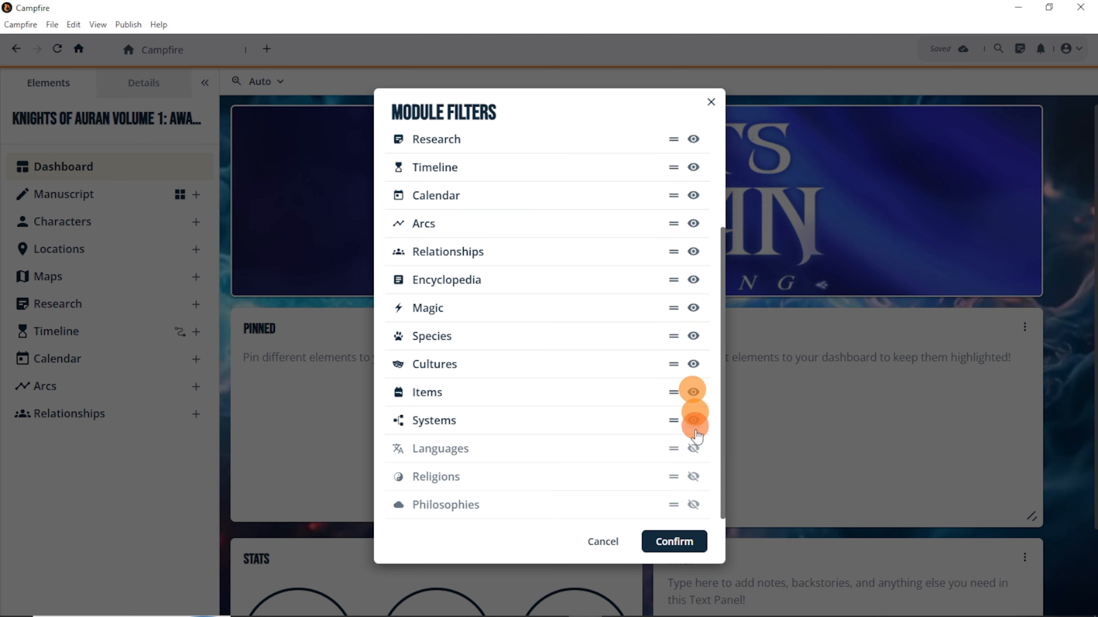
click(693, 449)
click(691, 477)
click(693, 505)
click(674, 541)
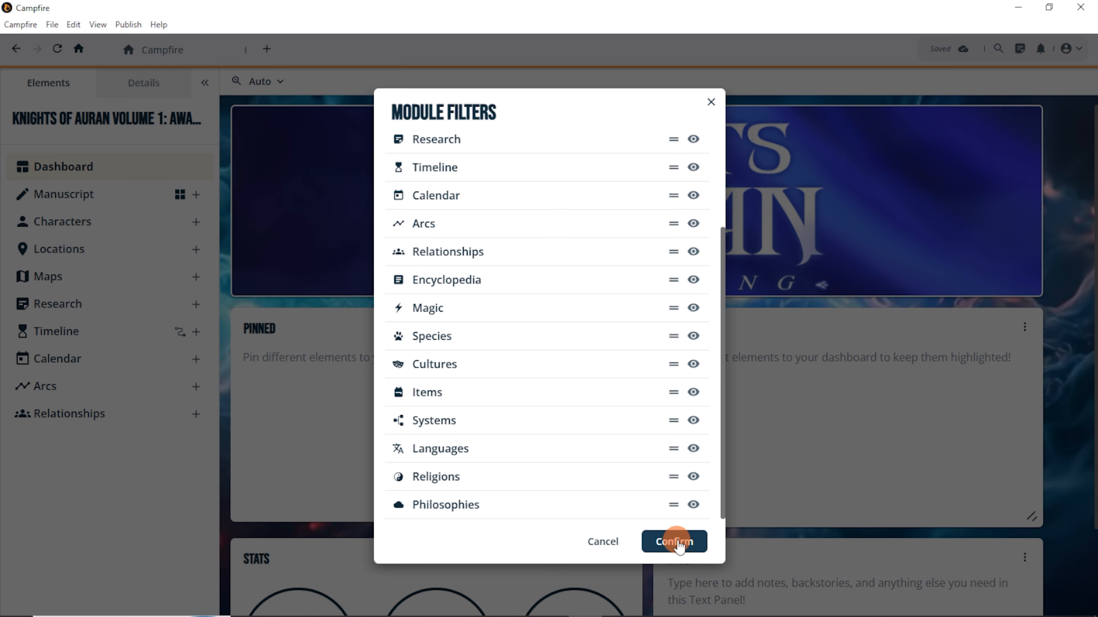